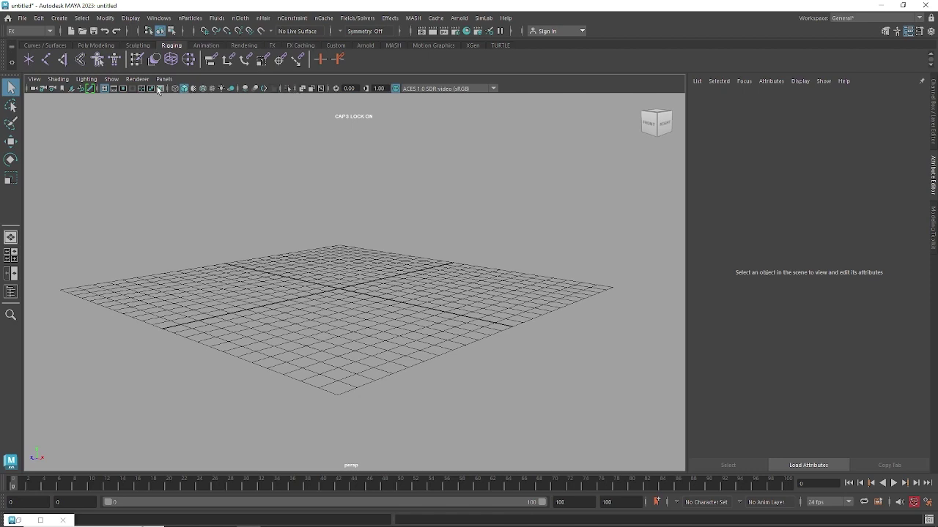
Sketch a vertical dividing line through the perspective view with Blue Pencil and mark seven scattered dots on one side of it
{"action": "left_click", "coordinate": [90, 88]}
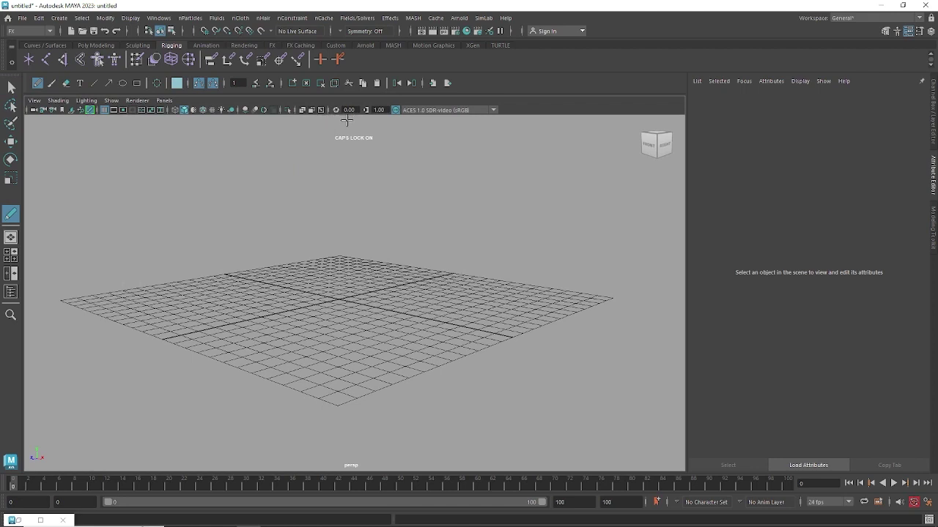
{"action": "mouse_move", "coordinate": [347, 120]}
{"action": "left_mouse_down"}
{"action": "mouse_move", "coordinate": [351, 277]}
{"action": "mouse_move", "coordinate": [324, 357]}
{"action": "mouse_move", "coordinate": [366, 470]}
{"action": "left_mouse_up"}
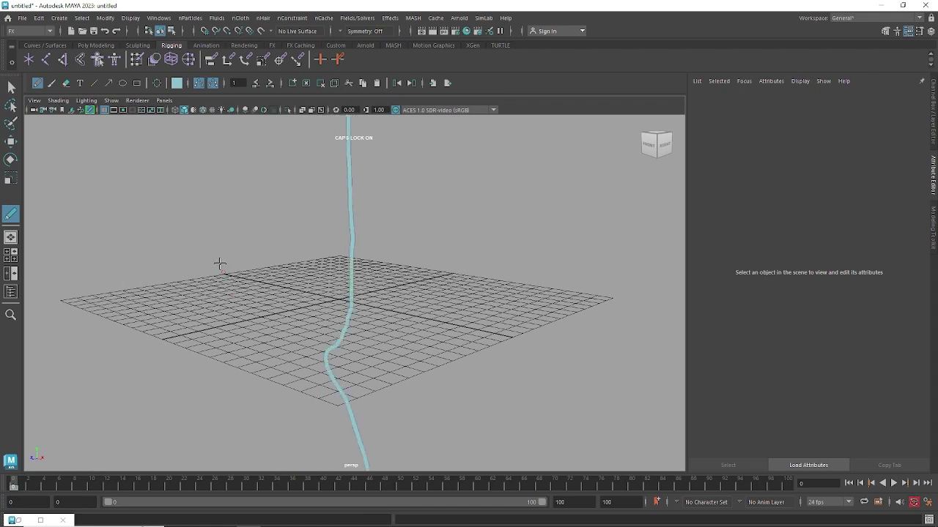
{"action": "left_click", "coordinate": [130, 211]}
{"action": "left_click", "coordinate": [155, 214]}
{"action": "left_click", "coordinate": [141, 239]}
{"action": "left_click", "coordinate": [170, 239]}
{"action": "left_click", "coordinate": [152, 265]}
{"action": "left_click", "coordinate": [115, 254]}
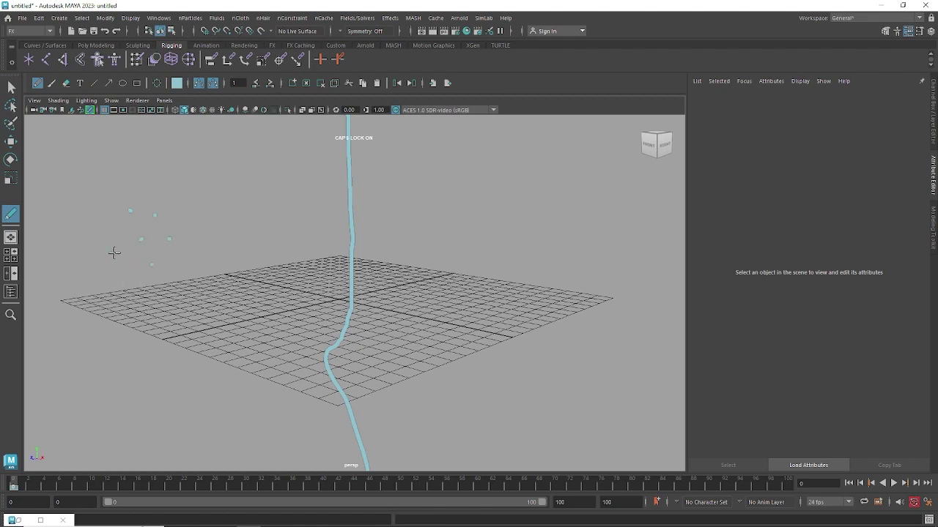
{"action": "left_click", "coordinate": [176, 263]}
Sketch five figure-eight shapes on the other side of the dividing line and draw an arrow from one to the dots
{"action": "mouse_move", "coordinate": [452, 181]}
{"action": "left_mouse_down"}
{"action": "mouse_move", "coordinate": [433, 186]}
{"action": "mouse_move", "coordinate": [471, 186]}
{"action": "mouse_move", "coordinate": [452, 181]}
{"action": "left_mouse_up"}
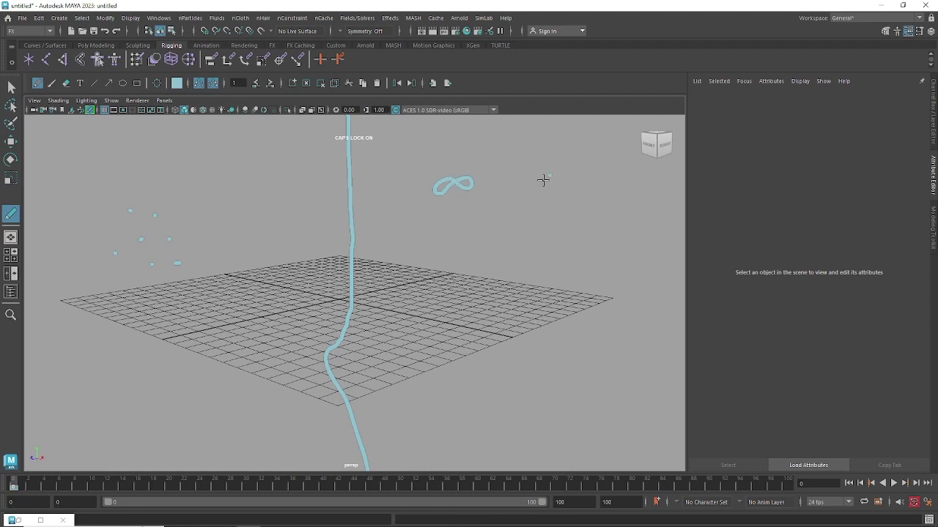
{"action": "mouse_move", "coordinate": [544, 180]}
{"action": "left_mouse_down"}
{"action": "mouse_move", "coordinate": [557, 178]}
{"action": "mouse_move", "coordinate": [550, 172]}
{"action": "left_mouse_up"}
{"action": "mouse_move", "coordinate": [561, 215]}
{"action": "left_mouse_down"}
{"action": "mouse_move", "coordinate": [566, 251]}
{"action": "mouse_move", "coordinate": [559, 242]}
{"action": "mouse_move", "coordinate": [563, 220]}
{"action": "left_mouse_up"}
{"action": "mouse_move", "coordinate": [487, 251]}
{"action": "left_mouse_down"}
{"action": "mouse_move", "coordinate": [494, 257]}
{"action": "mouse_move", "coordinate": [492, 241]}
{"action": "left_mouse_up"}
{"action": "mouse_move", "coordinate": [413, 245]}
{"action": "left_mouse_down"}
{"action": "mouse_move", "coordinate": [425, 271]}
{"action": "mouse_move", "coordinate": [418, 246]}
{"action": "left_mouse_up"}
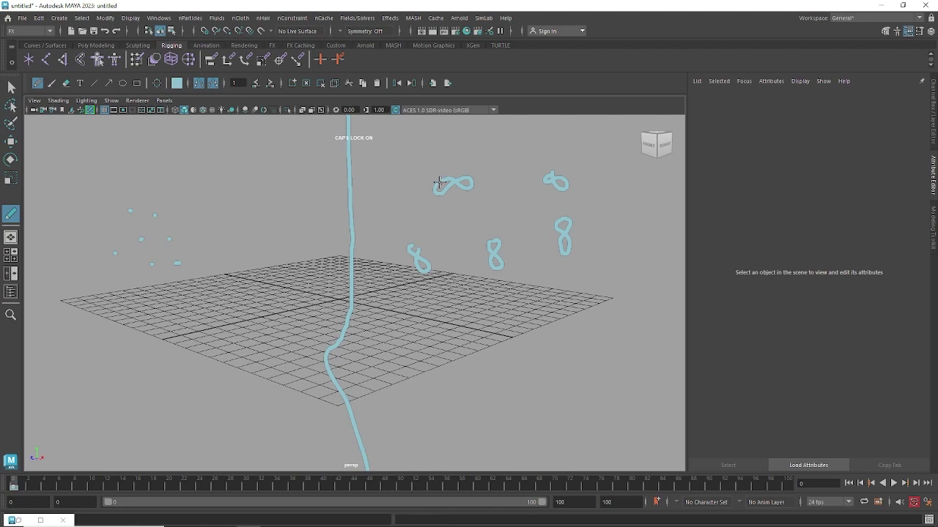
{"action": "mouse_move", "coordinate": [439, 182]}
{"action": "left_mouse_down"}
{"action": "mouse_move", "coordinate": [387, 172]}
{"action": "mouse_move", "coordinate": [312, 176]}
{"action": "mouse_move", "coordinate": [169, 204]}
{"action": "mouse_move", "coordinate": [176, 219]}
{"action": "left_mouse_up"}
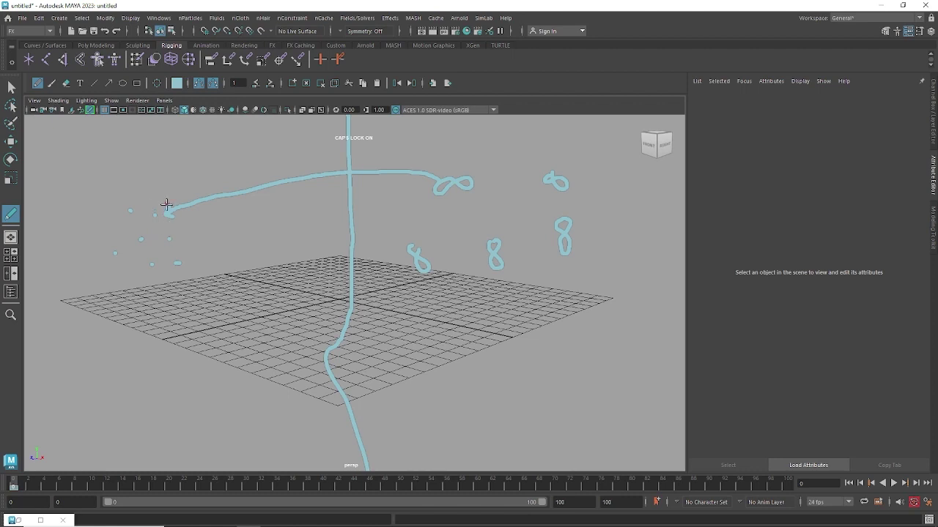
{"action": "left_click_drag", "start_coordinate": [167, 211], "coordinate": [174, 218]}
Clear the whole Blue Pencil sketch from the perspective view
{"action": "left_click", "coordinate": [90, 110]}
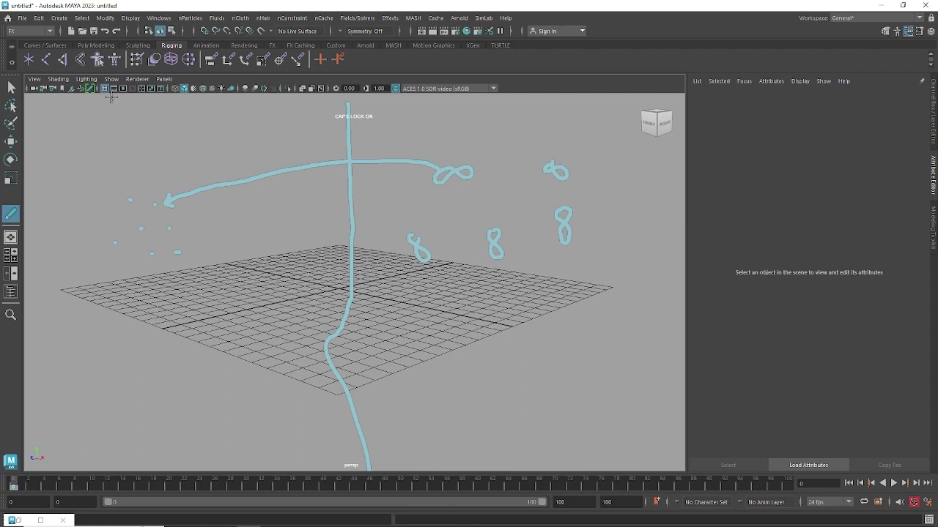
{"action": "left_click", "coordinate": [92, 90]}
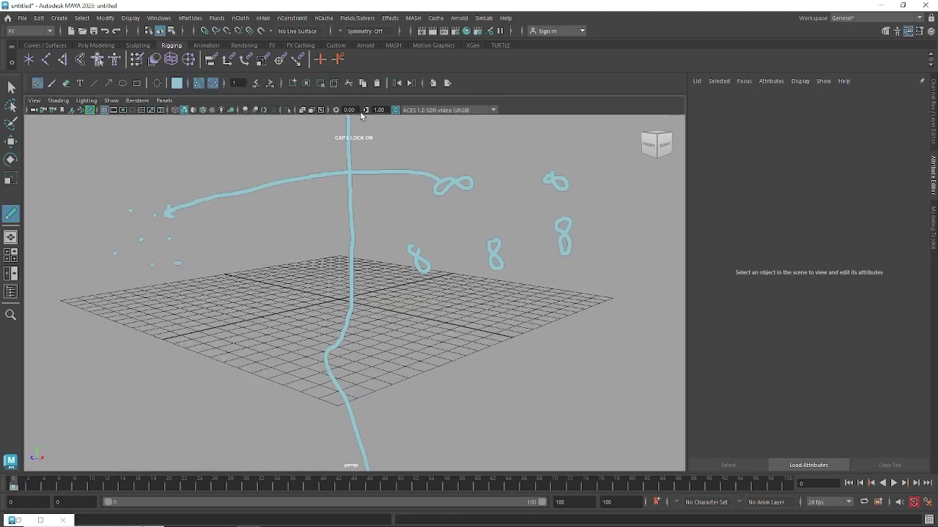
{"action": "left_click", "coordinate": [307, 85]}
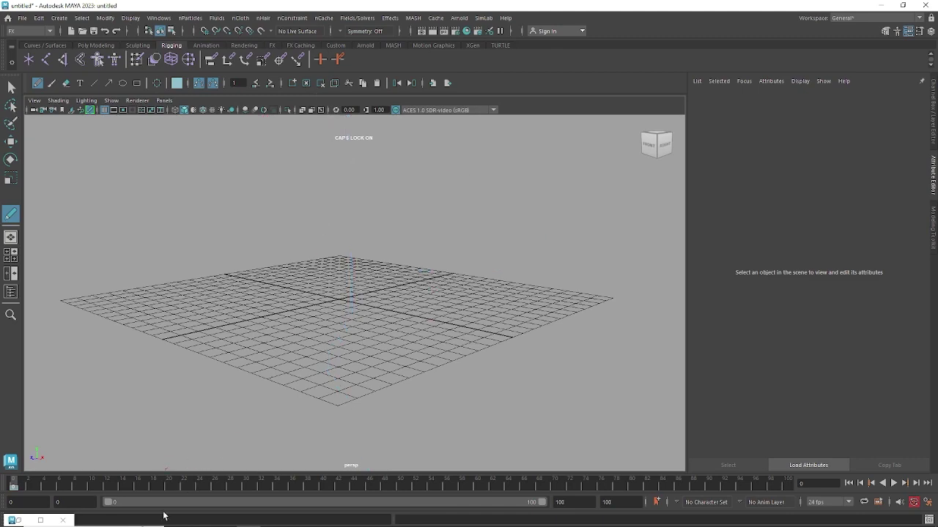
Switch to Chrome, close the Impostors PDF and Behavioral Animation pages, and show the "What is particle Instancing?" slide of the Prototyping presentation
{"action": "mouse_move", "coordinate": [165, 521]}
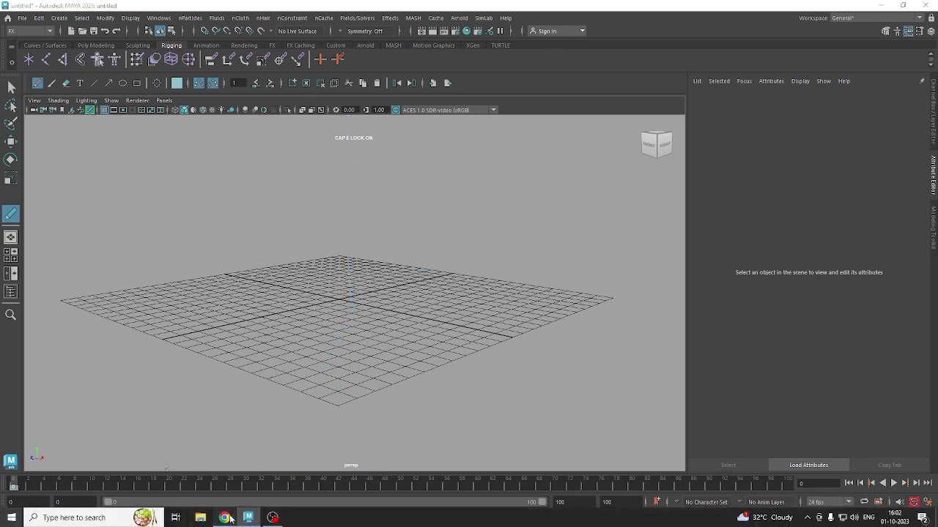
{"action": "left_click", "coordinate": [228, 518]}
{"action": "left_click", "coordinate": [308, 8]}
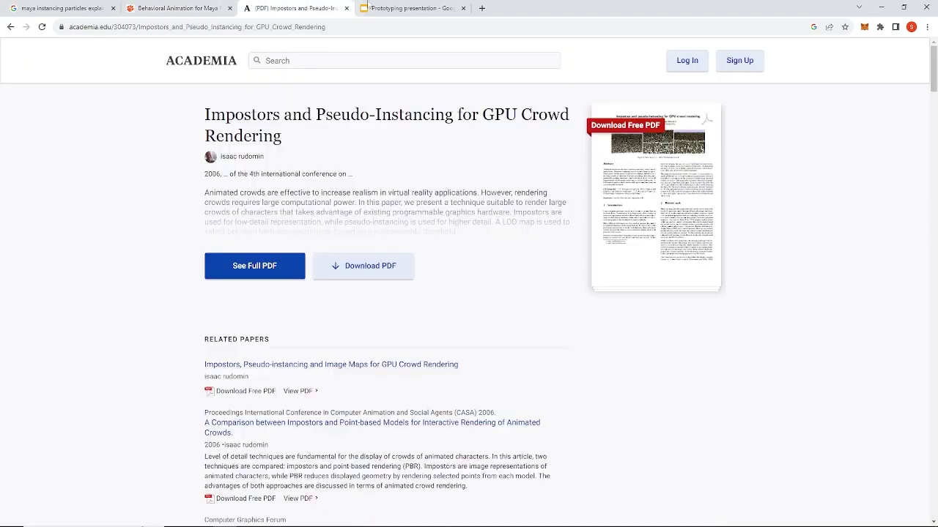
{"action": "left_click", "coordinate": [374, 8]}
{"action": "left_click", "coordinate": [345, 8]}
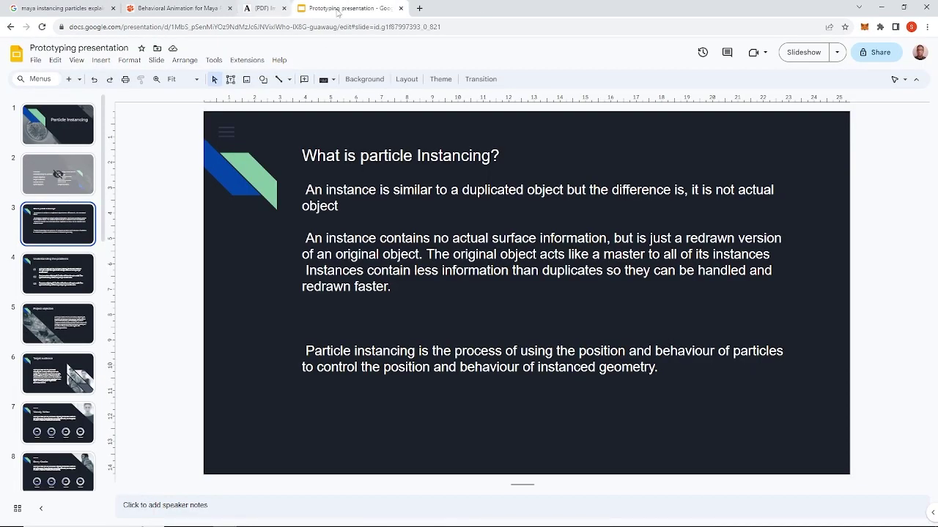
{"action": "left_click", "coordinate": [229, 8]}
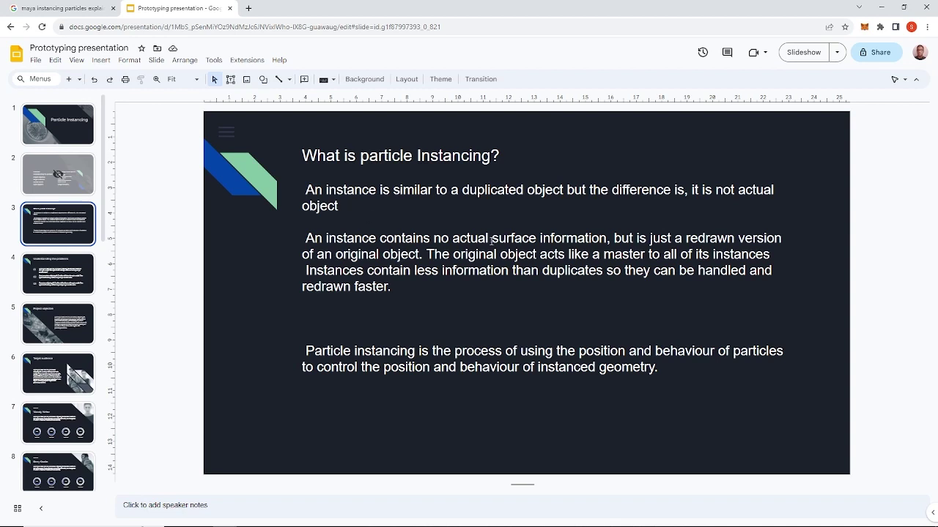
Highlight the phrases "actual surface information" and "like a master" on the slide while reading it, and return to Maya
{"action": "left_click_drag", "start_coordinate": [456, 238], "coordinate": [607, 238]}
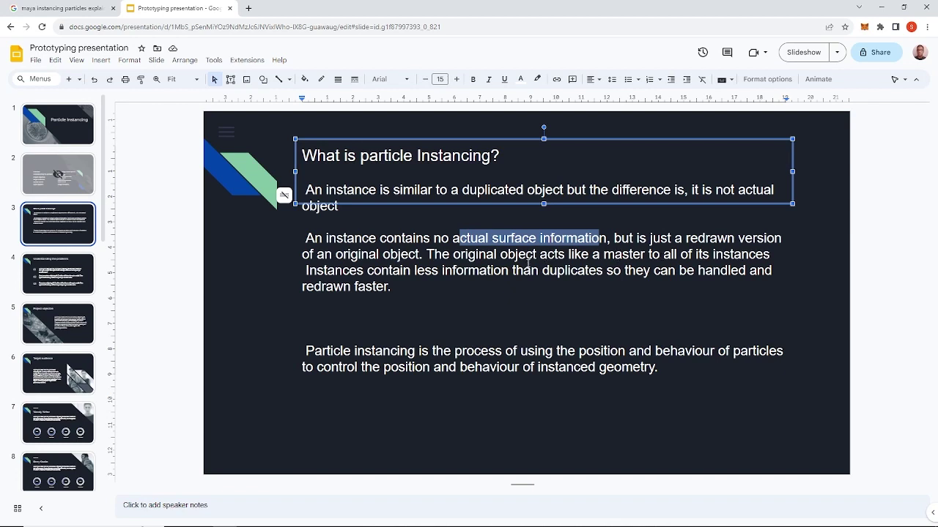
{"action": "left_click_drag", "start_coordinate": [567, 255], "coordinate": [653, 254]}
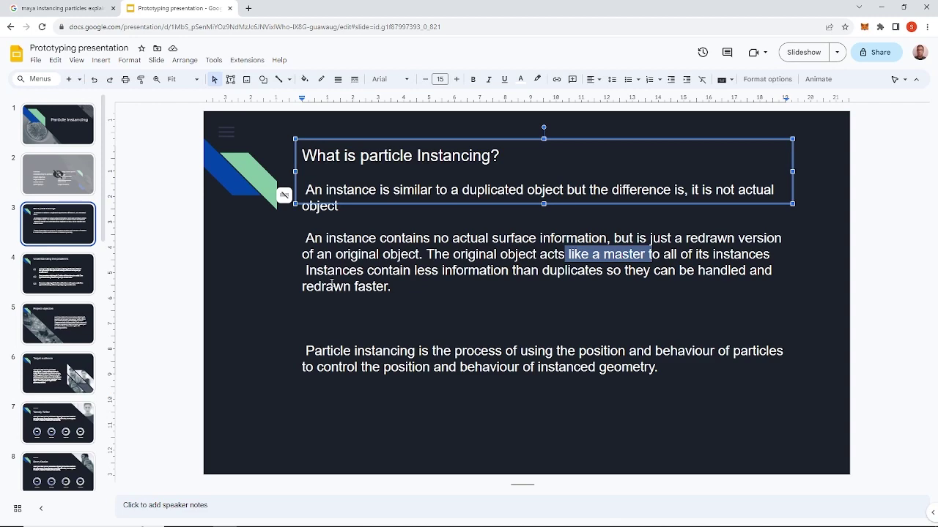
{"action": "left_click", "coordinate": [881, 8]}
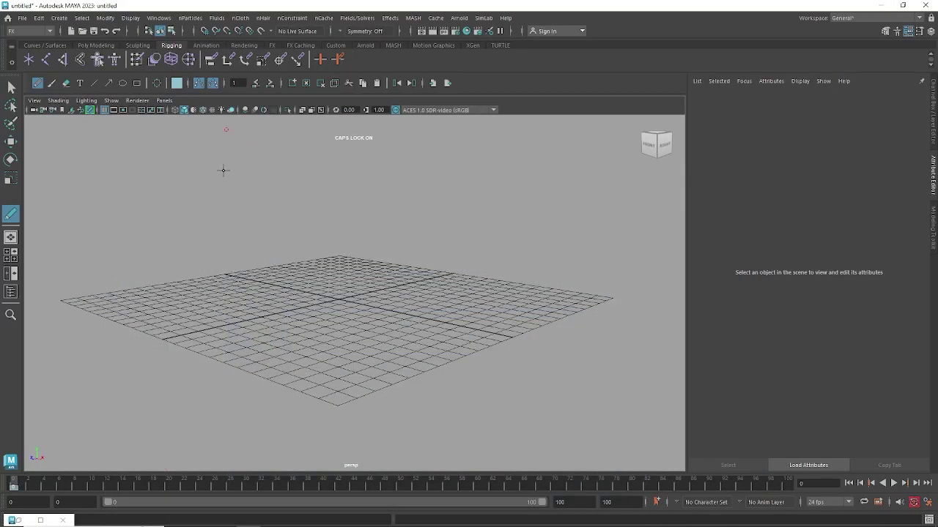
Create a polygon cube and set its width, height and depth subdivisions to 4
{"action": "left_click_drag", "start_coordinate": [389, 335], "coordinate": [364, 324], "text": "alt"}
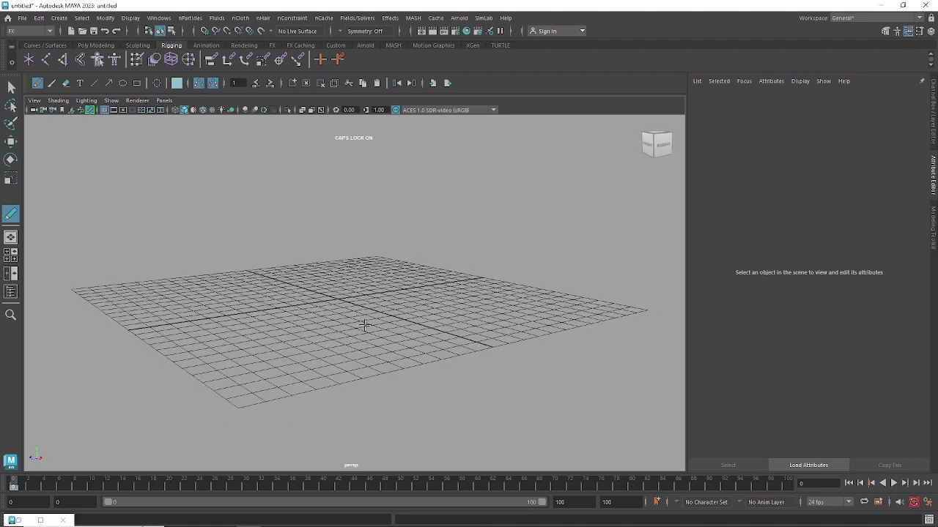
{"action": "left_click", "coordinate": [59, 17]}
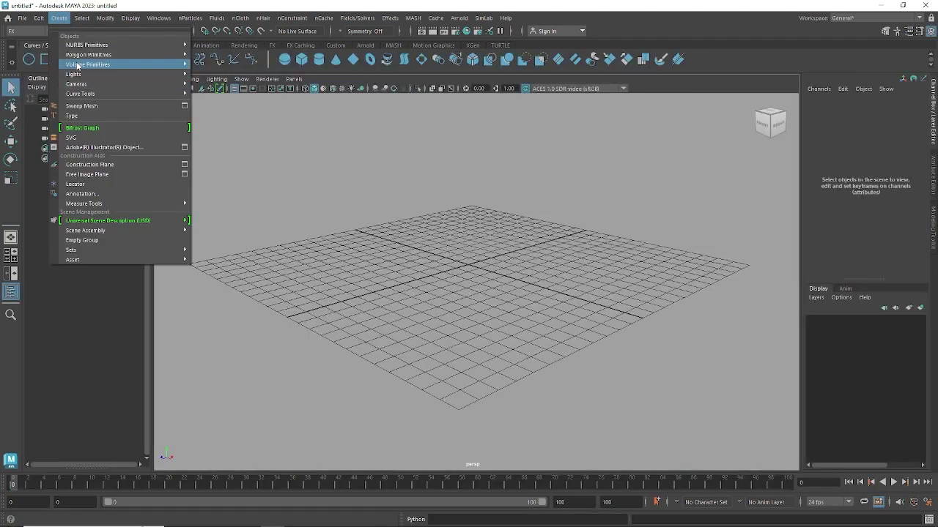
{"action": "mouse_move", "coordinate": [89, 55]}
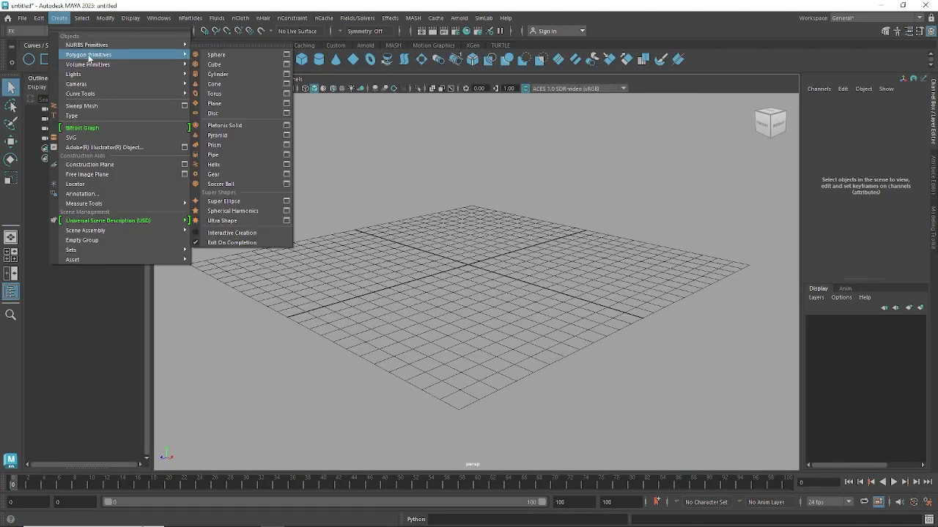
{"action": "left_click", "coordinate": [233, 66]}
{"action": "scroll", "coordinate": [594, 327], "scroll_direction": "up", "scroll_amount": 3}
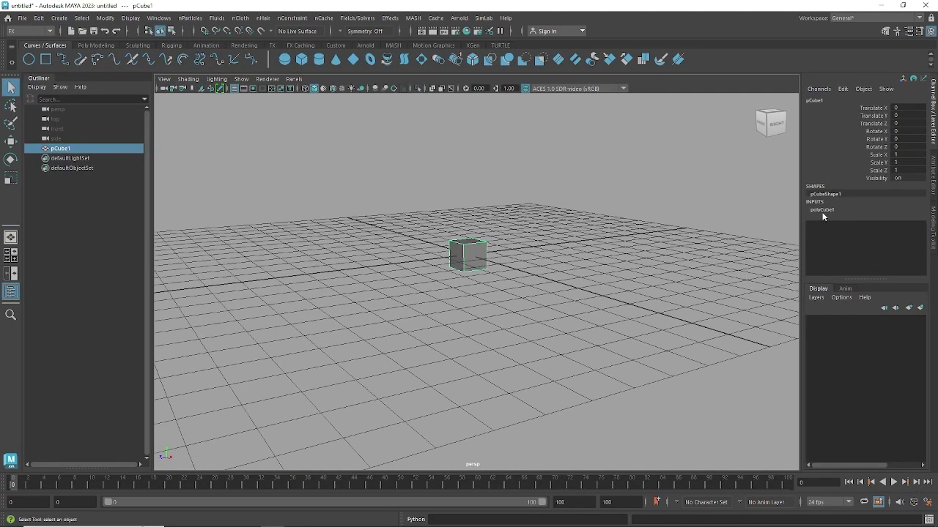
{"action": "left_click", "coordinate": [821, 211]}
{"action": "left_click_drag", "start_coordinate": [850, 249], "coordinate": [851, 265]}
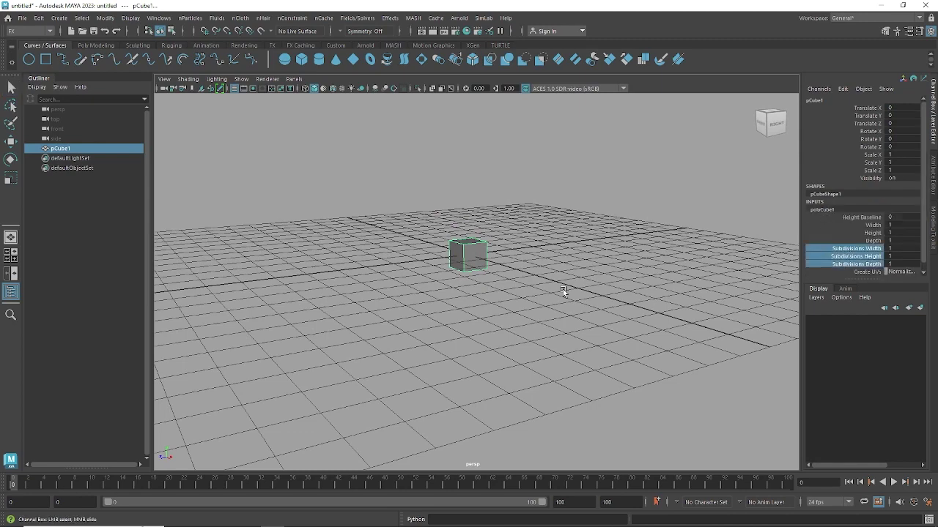
{"action": "middle_click_drag", "start_coordinate": [564, 292], "coordinate": [578, 290]}
Move the cube off the origin to about X -1.05, Y -0.495, Z 1.862
{"action": "right_click_drag", "start_coordinate": [525, 274], "coordinate": [506, 320], "text": "alt"}
{"action": "key", "text": "w"}
{"action": "left_click_drag", "start_coordinate": [462, 263], "coordinate": [382, 281]}
Create an nParticle emitter with the default options: Omni type, rate 50 particles per second and speed 1
{"action": "right_click_drag", "start_coordinate": [513, 286], "coordinate": [556, 289], "text": "alt"}
{"action": "left_click", "coordinate": [189, 17]}
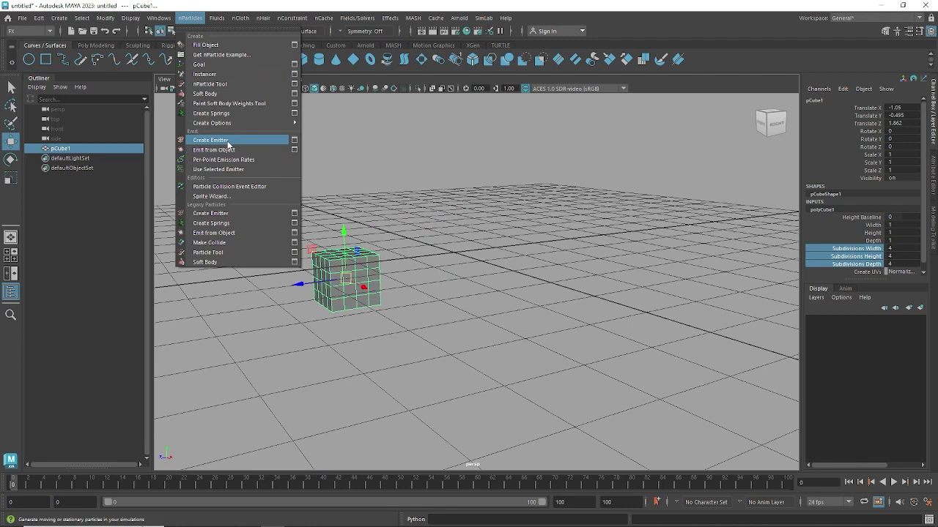
{"action": "left_click", "coordinate": [294, 140]}
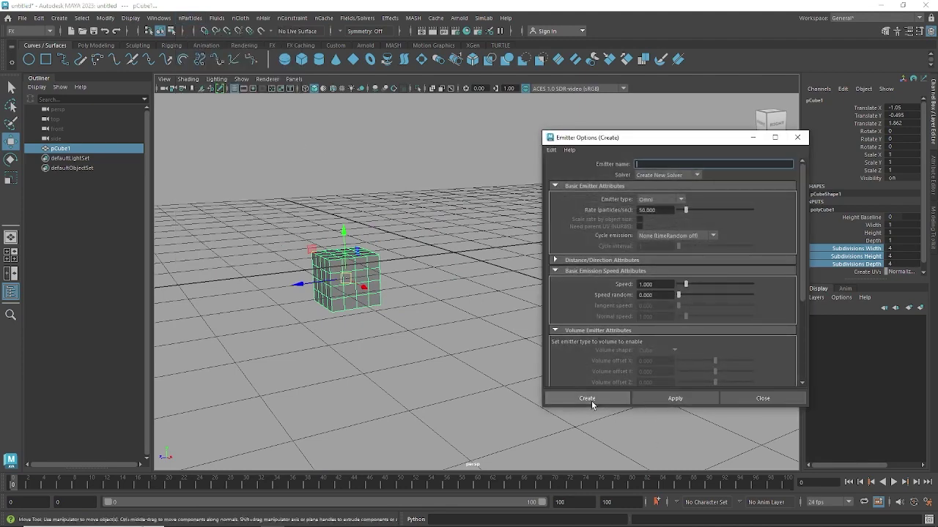
{"action": "left_click", "coordinate": [591, 400]}
{"action": "middle_click_drag", "start_coordinate": [463, 297], "coordinate": [469, 324], "text": "alt"}
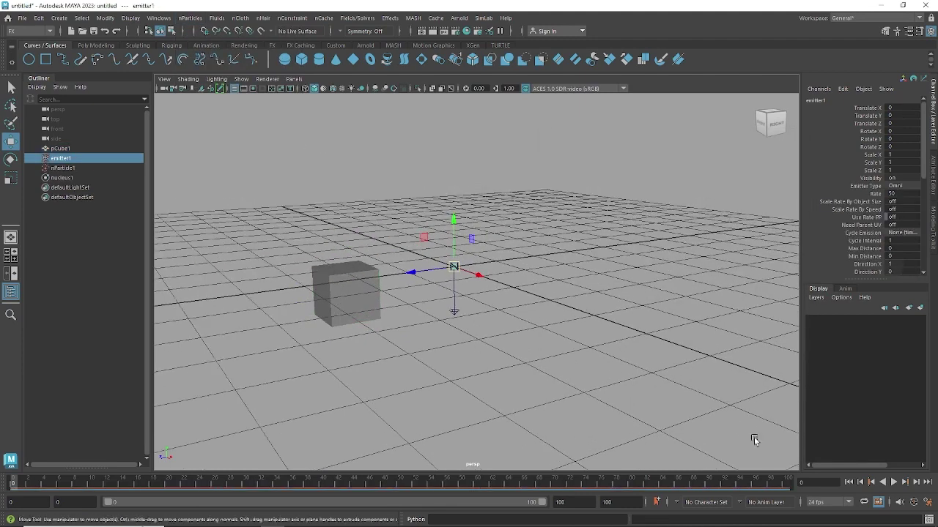
Play the particle simulation for a few dozen frames, stop it and inspect the emitted particles
{"action": "left_click", "coordinate": [894, 482]}
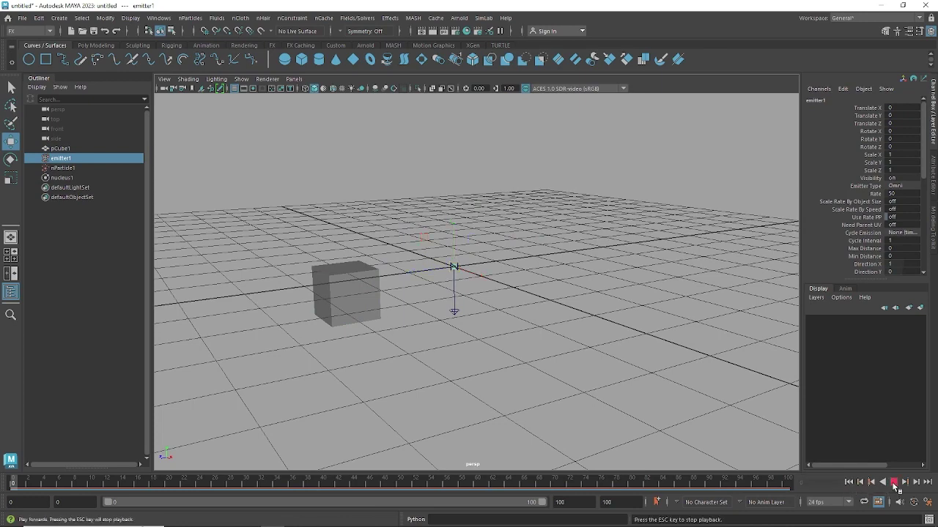
{"action": "left_click", "coordinate": [893, 484]}
{"action": "left_click_drag", "start_coordinate": [521, 314], "coordinate": [467, 255], "text": "alt"}
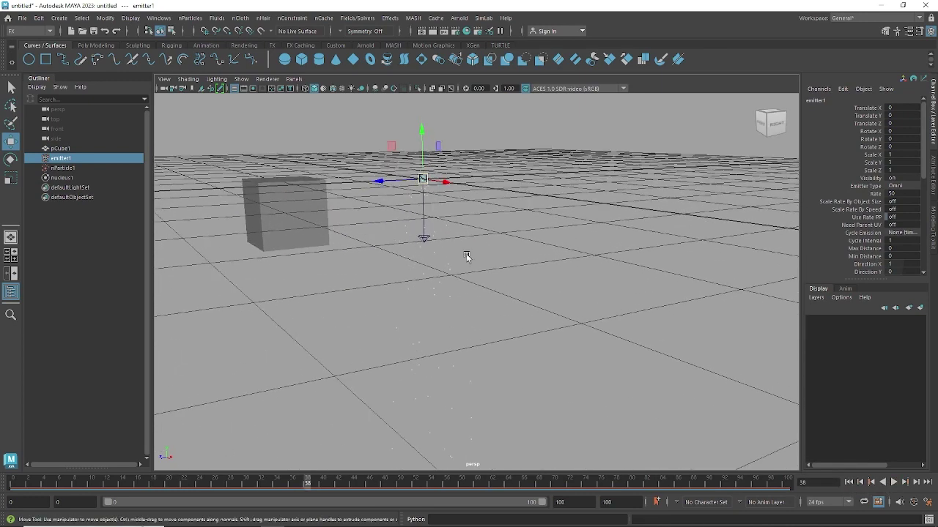
In the Time Slider preferences, set the playback speed to Play every frame and the max playback speed to Free
{"action": "left_click", "coordinate": [151, 21]}
{"action": "mouse_move", "coordinate": [198, 125]}
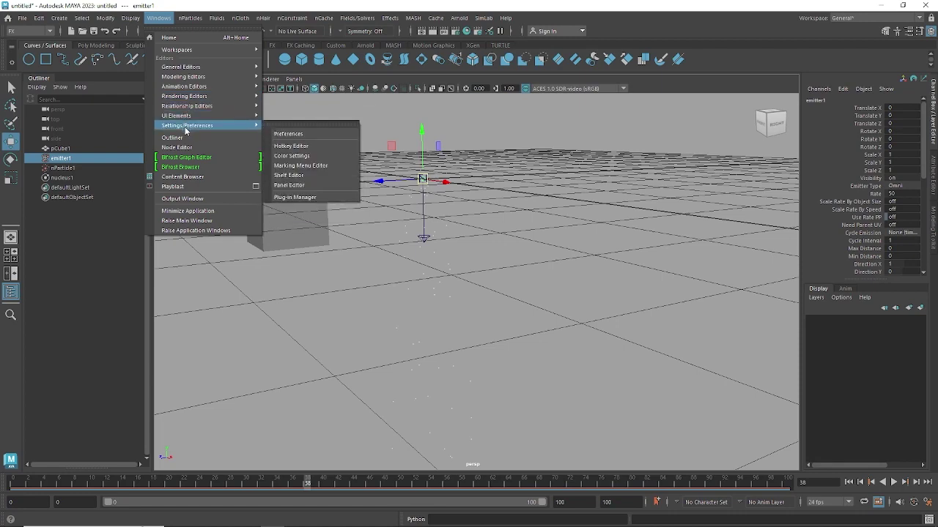
{"action": "left_click", "coordinate": [277, 131]}
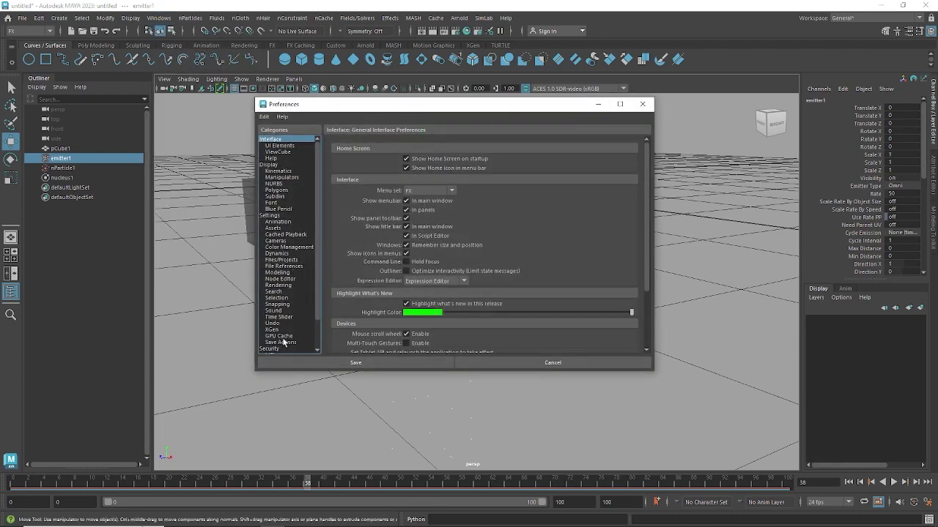
{"action": "left_click", "coordinate": [279, 317]}
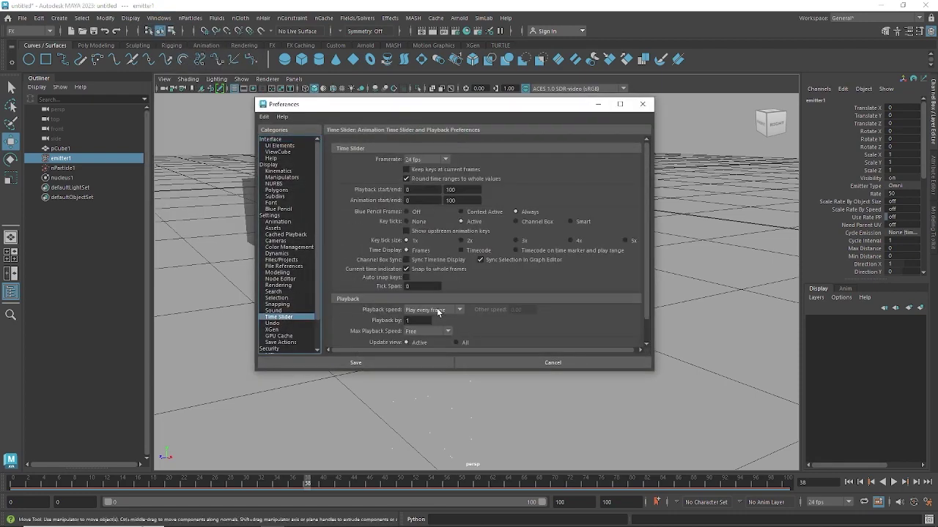
{"action": "left_click", "coordinate": [438, 310]}
{"action": "left_click", "coordinate": [436, 323]}
{"action": "left_click", "coordinate": [432, 331]}
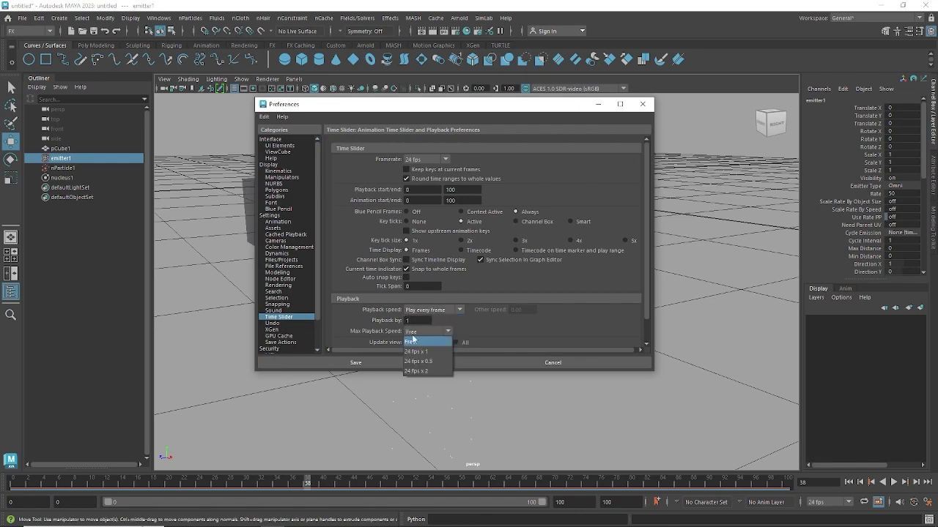
{"action": "left_click", "coordinate": [419, 341]}
{"action": "left_click", "coordinate": [648, 106]}
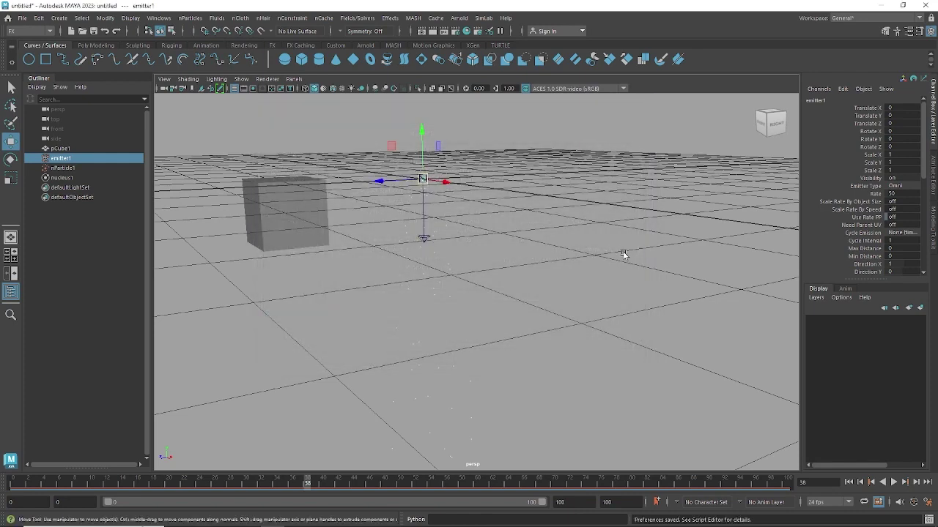
Move the cube farther from the emitter to about X -1.929, Y -1.048, Z 3.484 and deselect it
{"action": "scroll", "coordinate": [553, 264], "scroll_direction": "down", "scroll_amount": 3}
{"action": "left_click", "coordinate": [379, 261]}
{"action": "left_click_drag", "start_coordinate": [379, 261], "coordinate": [296, 255]}
{"action": "left_click_drag", "start_coordinate": [525, 274], "coordinate": [526, 247], "text": "alt"}
{"action": "left_click", "coordinate": [525, 247]}
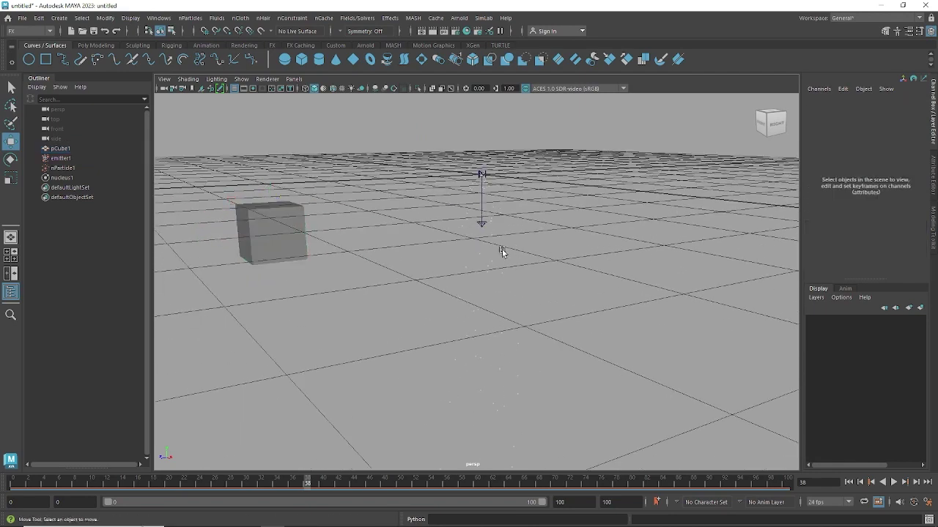
Select the nParticle object, rewind to the start frame and replay the simulation to about frame 35
{"action": "left_click", "coordinate": [503, 251]}
{"action": "left_click", "coordinate": [849, 482]}
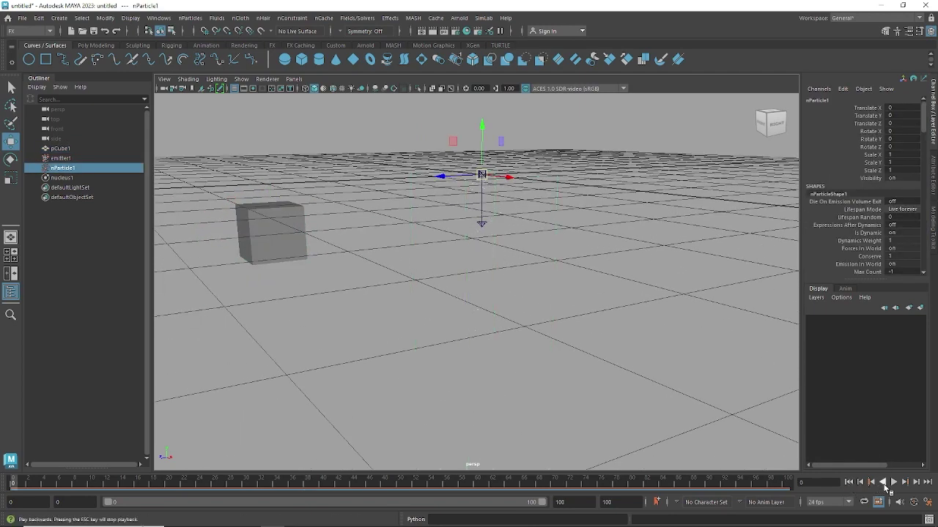
{"action": "left_click", "coordinate": [894, 481]}
{"action": "left_click", "coordinate": [894, 482]}
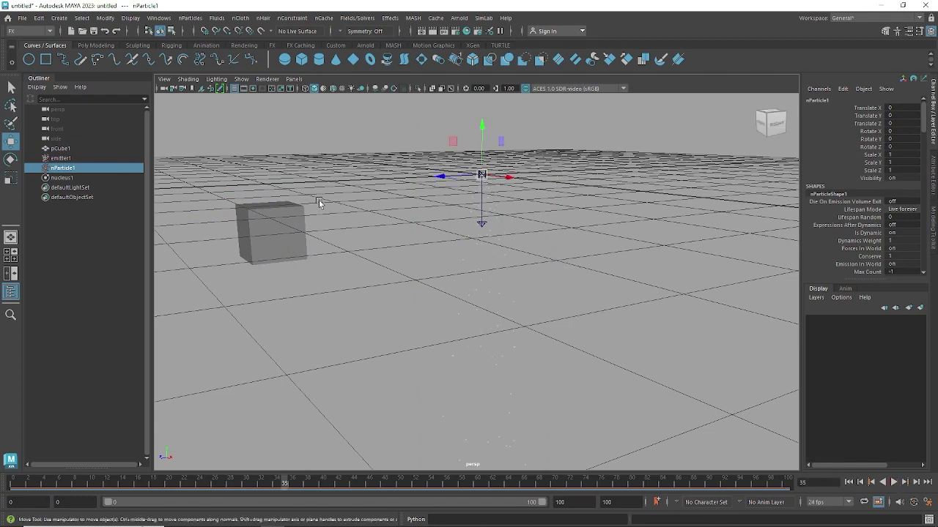
Create a particle instancer that instances pCube1 onto nParticleShape1, keeping the default position, scale and rotation options
{"action": "left_click", "coordinate": [304, 228]}
{"action": "middle_click_drag", "start_coordinate": [402, 225], "coordinate": [419, 240], "text": "alt"}
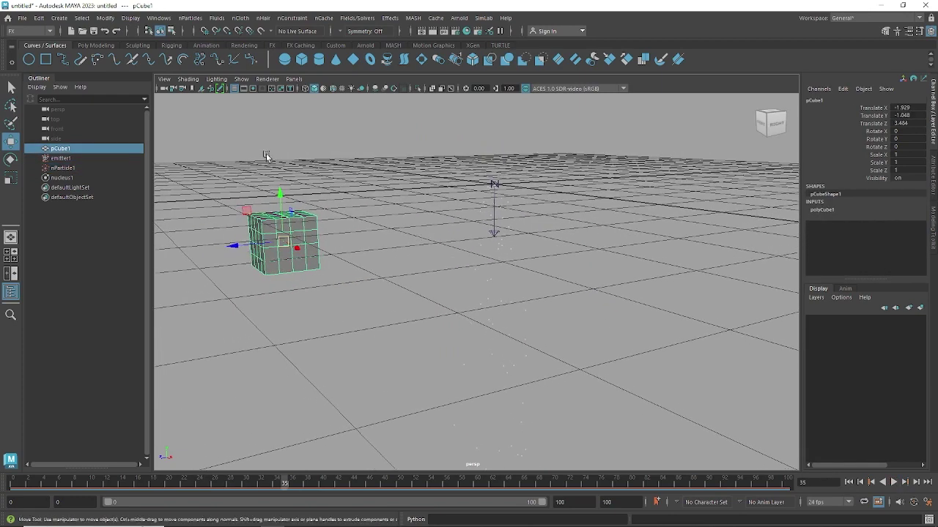
{"action": "left_click", "coordinate": [194, 20]}
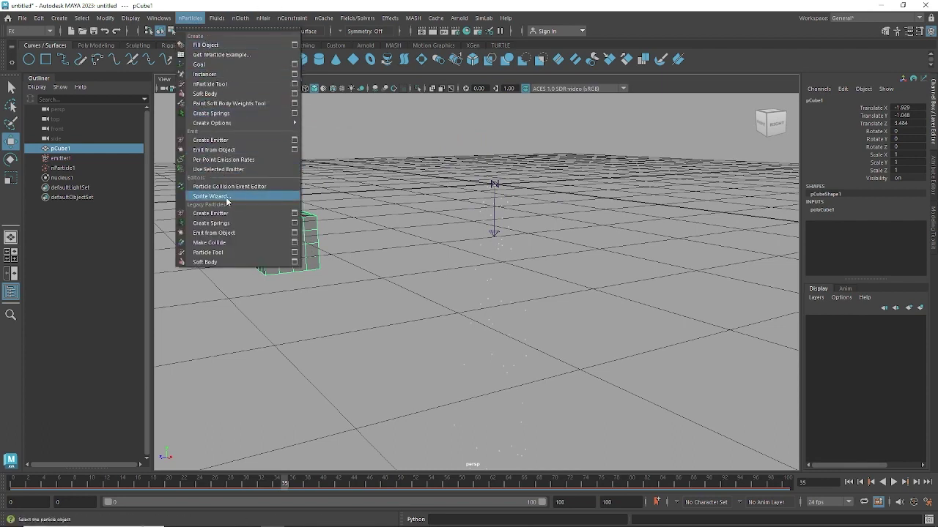
{"action": "left_click", "coordinate": [294, 75]}
{"action": "left_click", "coordinate": [562, 248]}
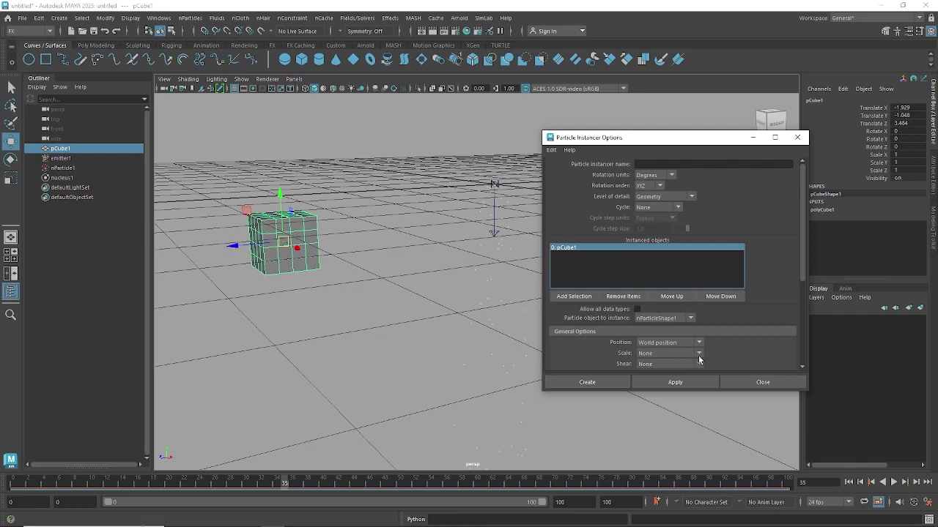
{"action": "left_click", "coordinate": [597, 382]}
Play the simulation from the start frame to about frame 49 and inspect the instanced cubes
{"action": "left_click_drag", "start_coordinate": [535, 366], "coordinate": [579, 264], "text": "alt"}
{"action": "left_click", "coordinate": [850, 482]}
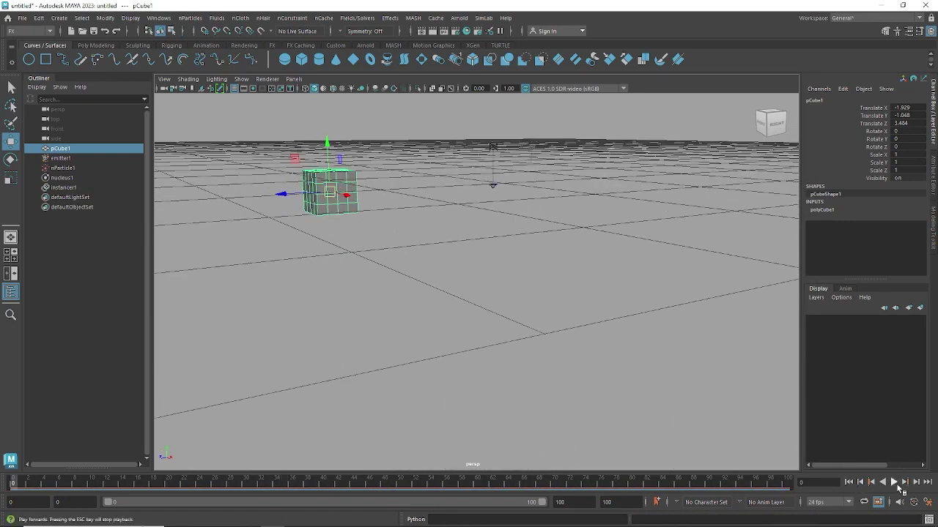
{"action": "left_click", "coordinate": [893, 482]}
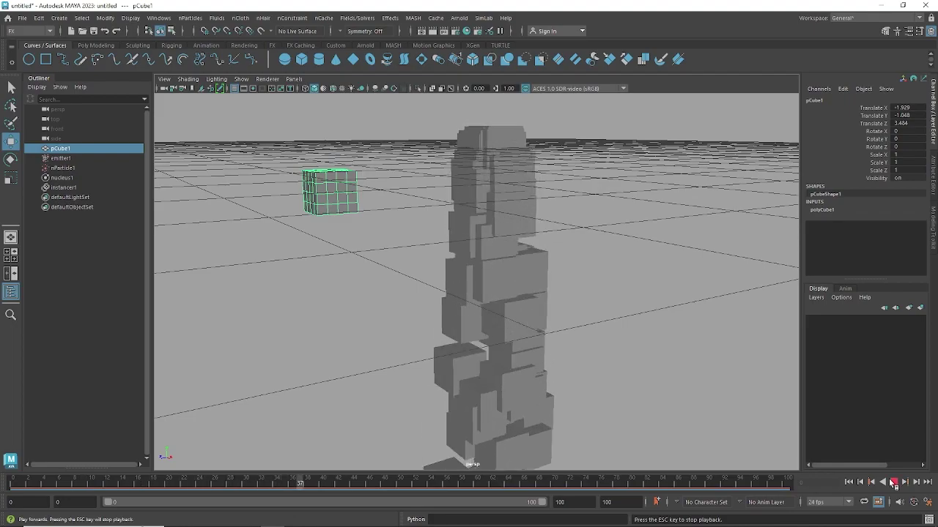
{"action": "left_click", "coordinate": [893, 482]}
{"action": "left_click_drag", "start_coordinate": [615, 287], "coordinate": [565, 274], "text": "alt"}
{"action": "right_click_drag", "start_coordinate": [627, 277], "coordinate": [618, 300], "text": "alt"}
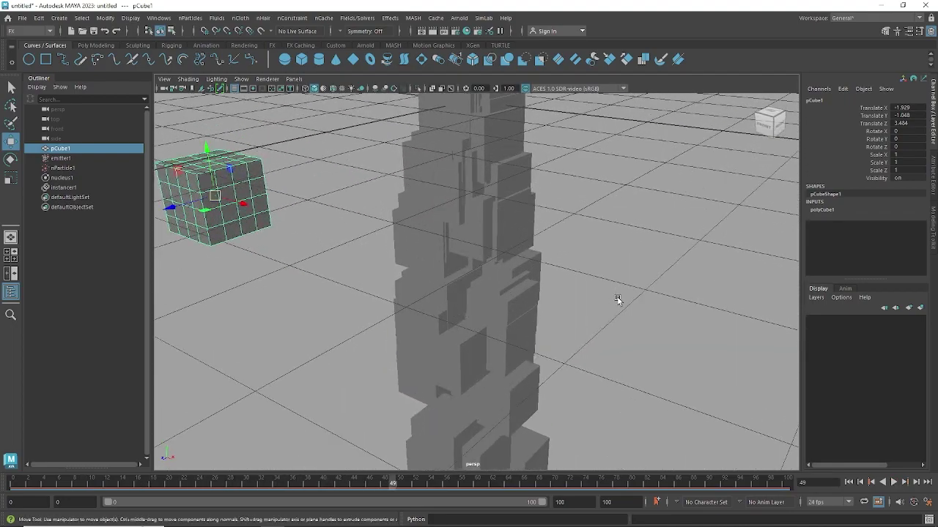
Select the nParticle object and replay the simulation in wireframe to about frame 31, then return to shaded display
{"action": "key", "text": "4"}
{"action": "left_click_drag", "start_coordinate": [596, 280], "coordinate": [510, 279], "text": "alt"}
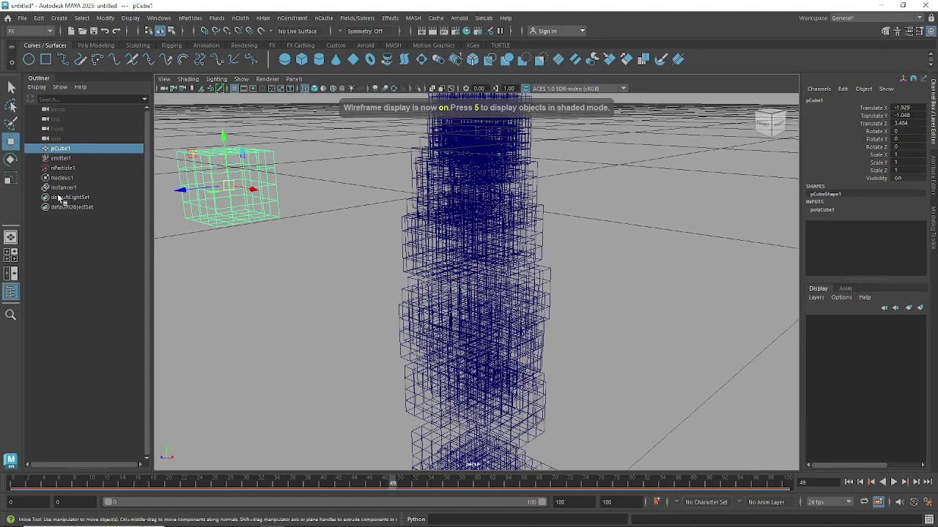
{"action": "left_click", "coordinate": [69, 170]}
{"action": "middle_click_drag", "start_coordinate": [601, 220], "coordinate": [605, 315], "text": "alt"}
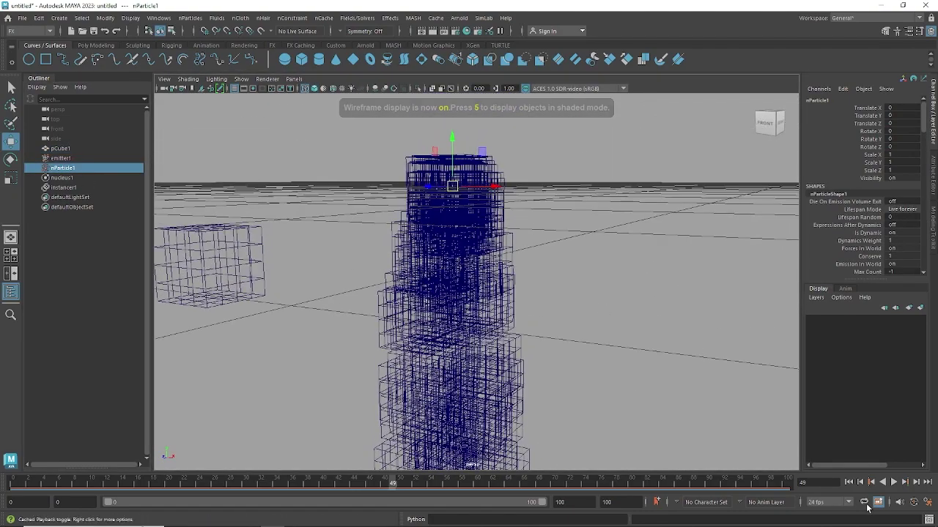
{"action": "left_click", "coordinate": [849, 483]}
{"action": "left_click", "coordinate": [893, 483]}
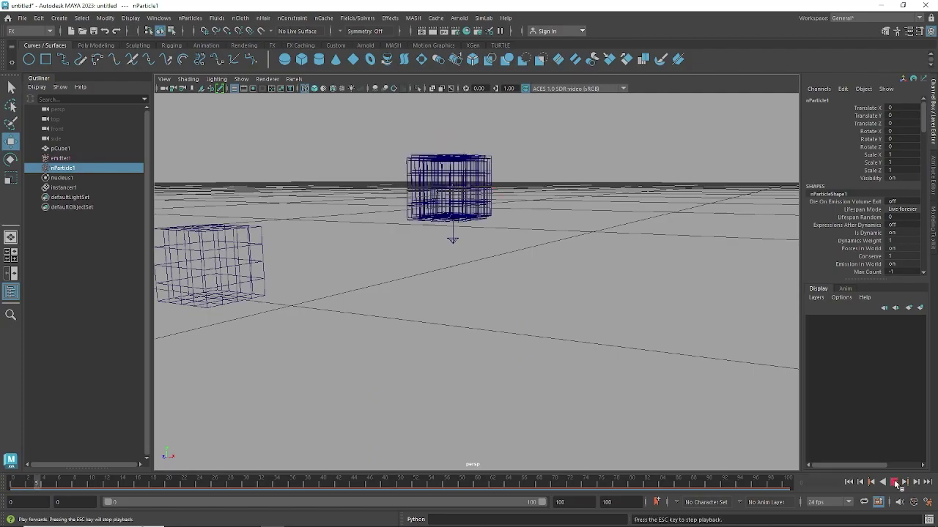
{"action": "mouse_move", "coordinate": [477, 379]}
{"action": "left_mouse_down", "text": "alt"}
{"action": "mouse_move", "coordinate": [502, 349]}
{"action": "mouse_move", "coordinate": [412, 288]}
{"action": "mouse_move", "coordinate": [607, 331]}
{"action": "mouse_move", "coordinate": [582, 300]}
{"action": "mouse_move", "coordinate": [575, 252]}
{"action": "left_mouse_up", "text": "alt"}
{"action": "key", "text": "5"}
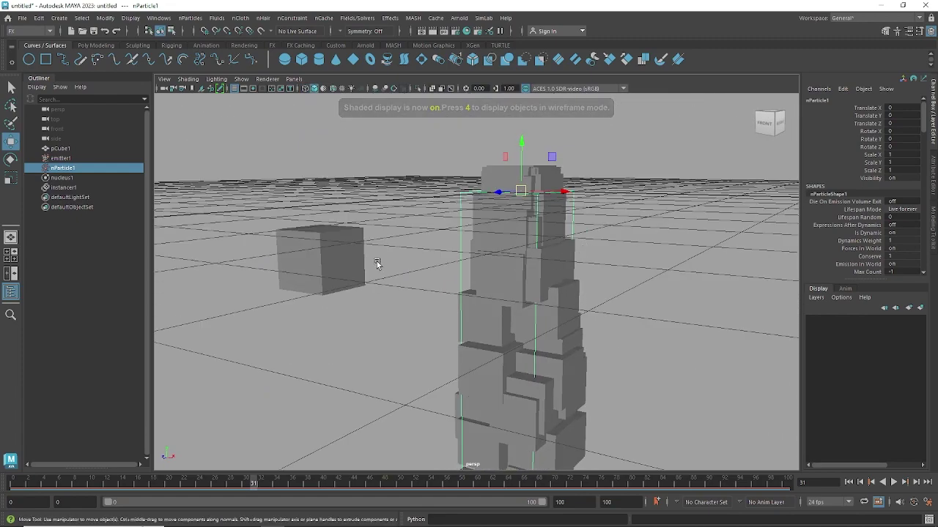
Move the source cube farther from the emitter to about X -3.623, Y -1.257, Z 4.581 and deselect it
{"action": "left_click", "coordinate": [339, 284]}
{"action": "left_click_drag", "start_coordinate": [320, 262], "coordinate": [180, 268]}
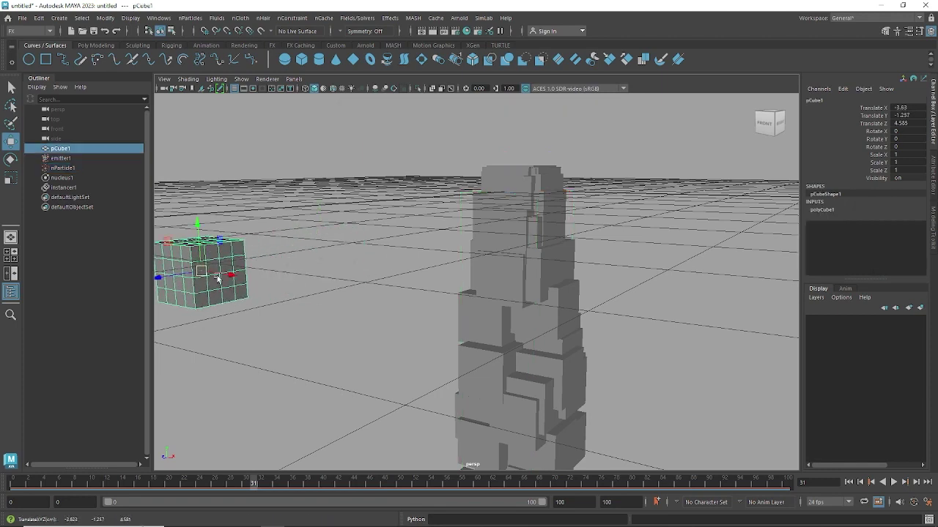
{"action": "left_click", "coordinate": [575, 277]}
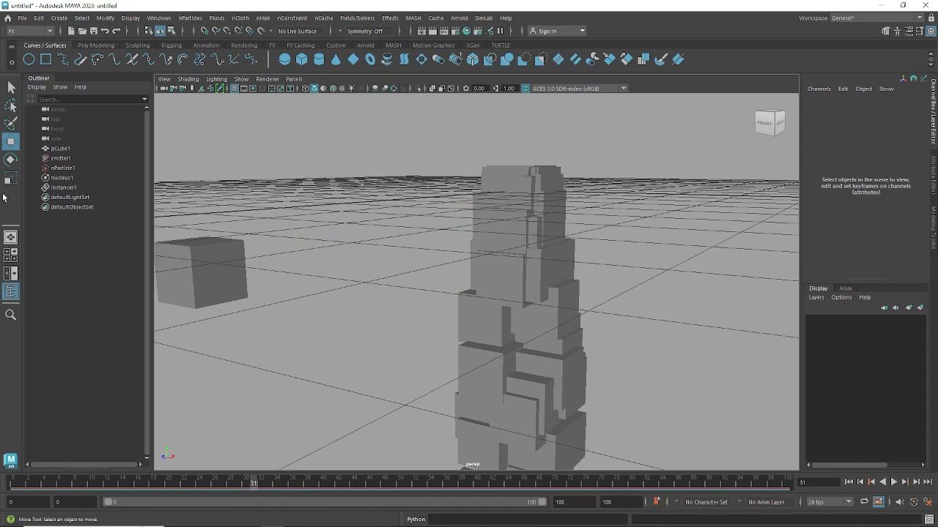
Examine the column of instanced cubes up close and from a distance in both wireframe and shaded display
{"action": "left_click_drag", "start_coordinate": [521, 252], "coordinate": [521, 252]}
{"action": "left_click_drag", "start_coordinate": [491, 258], "coordinate": [562, 279]}
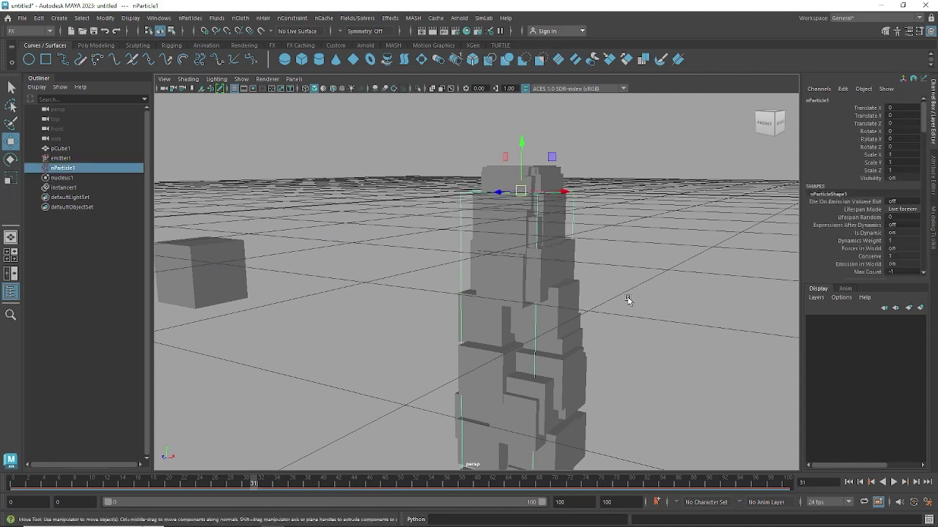
{"action": "key", "text": "4"}
{"action": "key", "text": "f"}
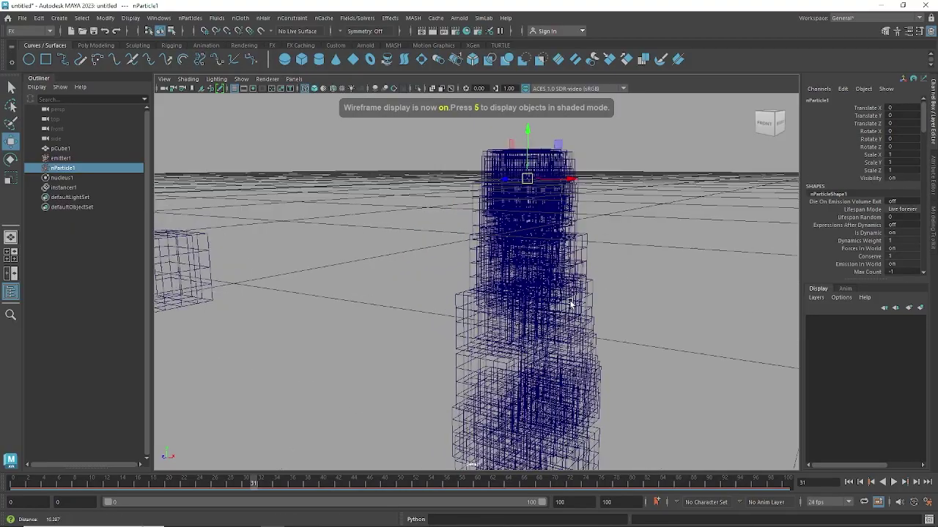
{"action": "left_click_drag", "start_coordinate": [638, 322], "coordinate": [436, 205], "text": "alt"}
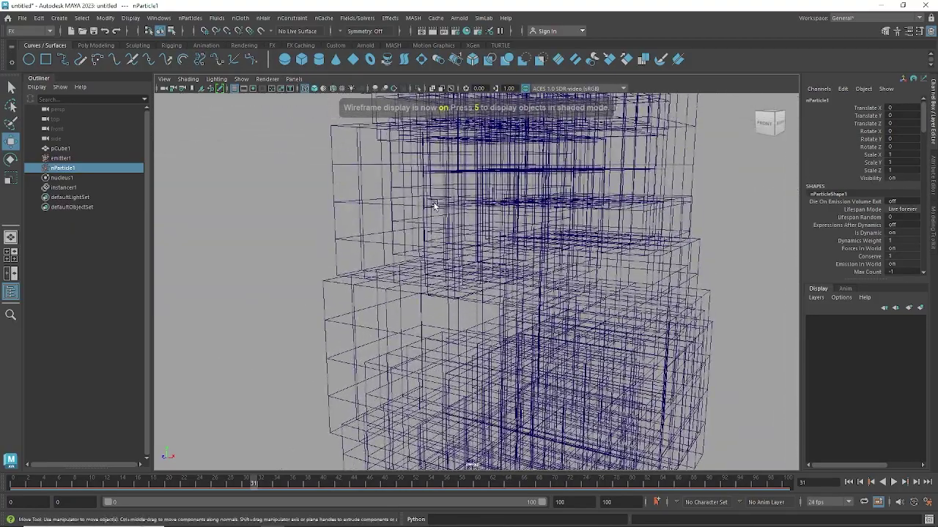
{"action": "right_click_drag", "start_coordinate": [438, 204], "coordinate": [401, 245], "text": "alt"}
{"action": "left_click", "coordinate": [564, 256]}
{"action": "left_click_drag", "start_coordinate": [402, 246], "coordinate": [415, 279], "text": "alt"}
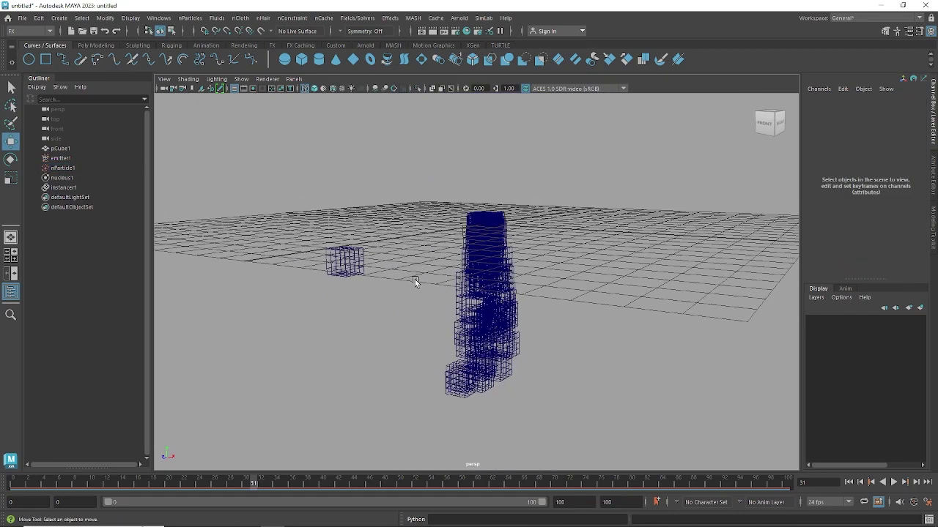
{"action": "key", "text": "5"}
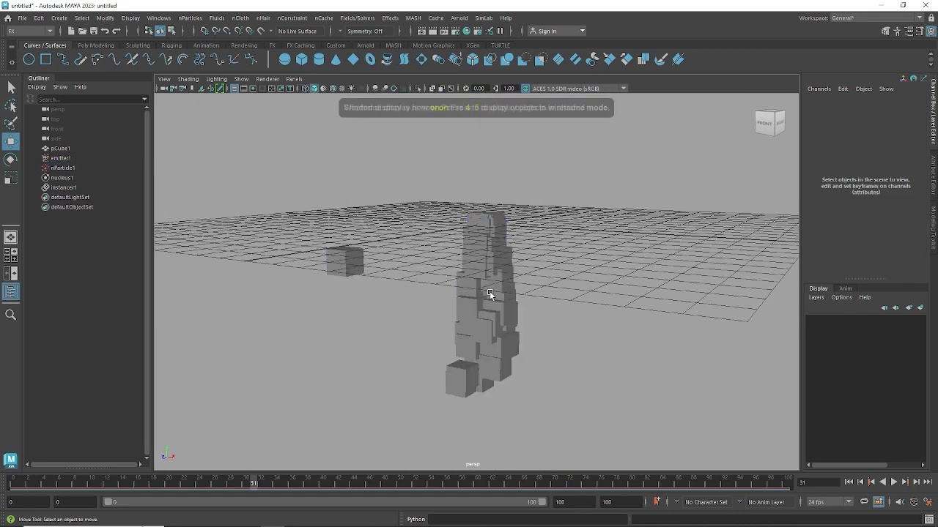
{"action": "right_click_drag", "start_coordinate": [483, 276], "coordinate": [570, 256], "text": "alt"}
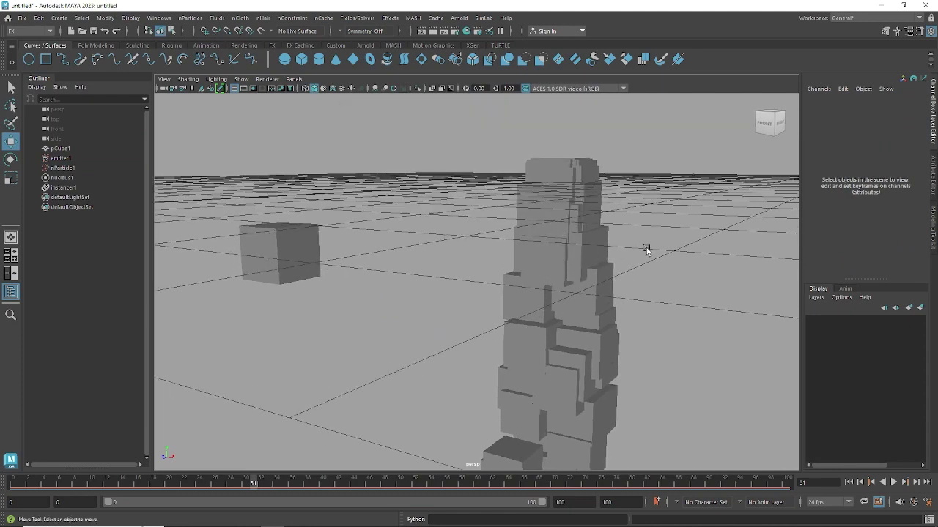
Extrude the four central faces on the source cube's side facing the particle column outward into a short block
{"action": "left_click", "coordinate": [276, 233]}
{"action": "right_click_drag", "start_coordinate": [276, 233], "coordinate": [478, 261], "text": "alt"}
{"action": "right_click_drag", "start_coordinate": [417, 217], "coordinate": [416, 243]}
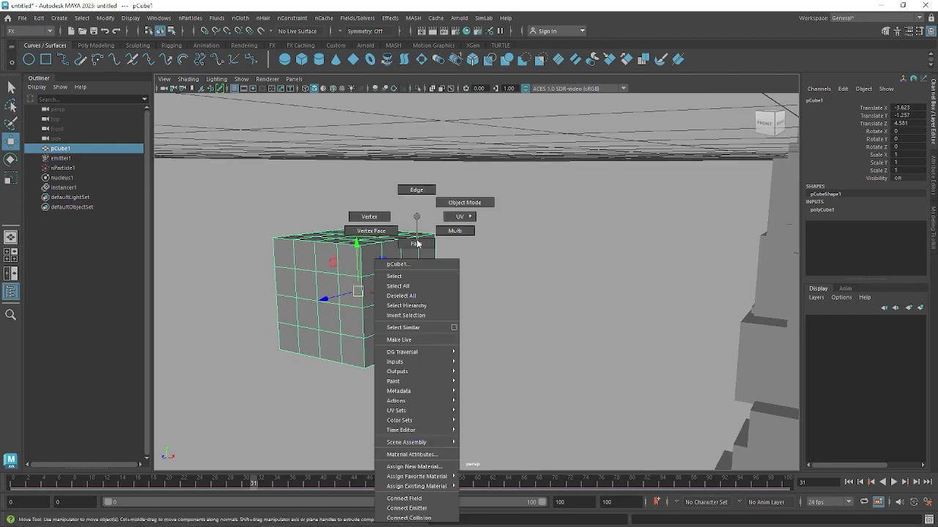
{"action": "right_click_drag", "start_coordinate": [376, 218], "coordinate": [376, 219]}
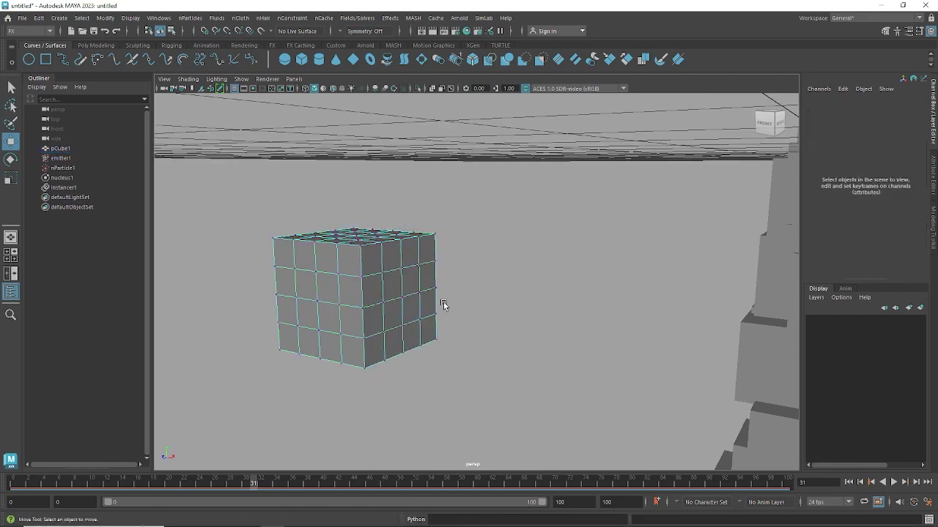
{"action": "left_click_drag", "start_coordinate": [443, 305], "coordinate": [408, 310], "text": "alt"}
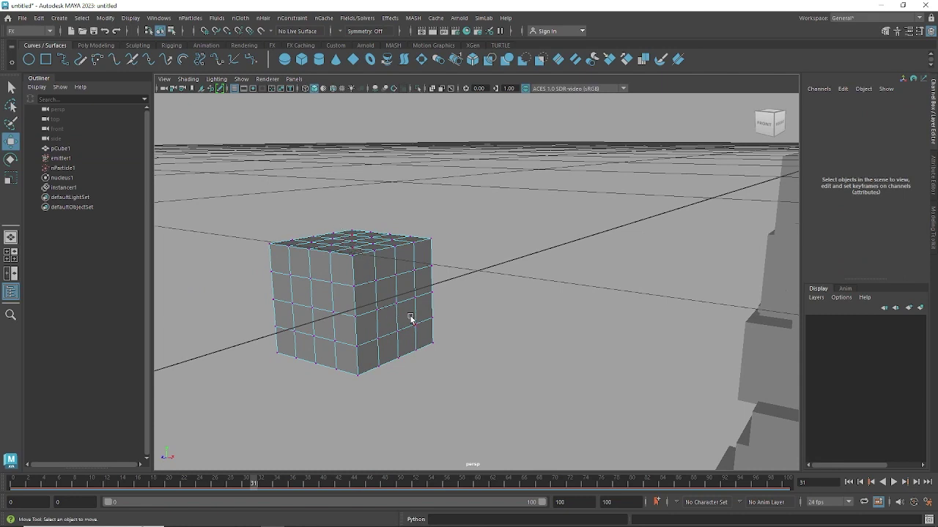
{"action": "right_click_drag", "start_coordinate": [401, 219], "coordinate": [407, 265]}
{"action": "left_click", "coordinate": [407, 283]}
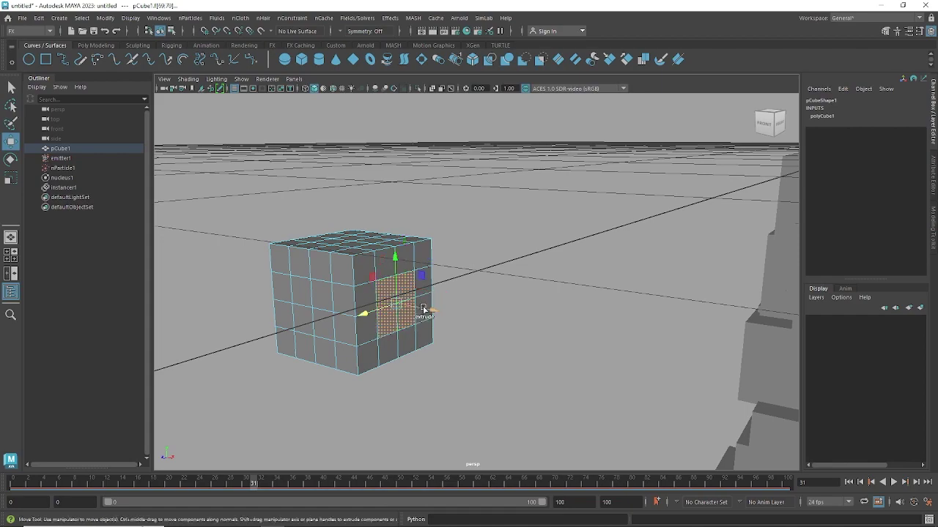
{"action": "left_click_drag", "start_coordinate": [423, 309], "coordinate": [477, 318], "text": "shift"}
{"action": "scroll", "coordinate": [491, 323], "scroll_direction": "down", "scroll_amount": 3}
{"action": "middle_click_drag", "start_coordinate": [503, 324], "coordinate": [432, 273], "text": "alt"}
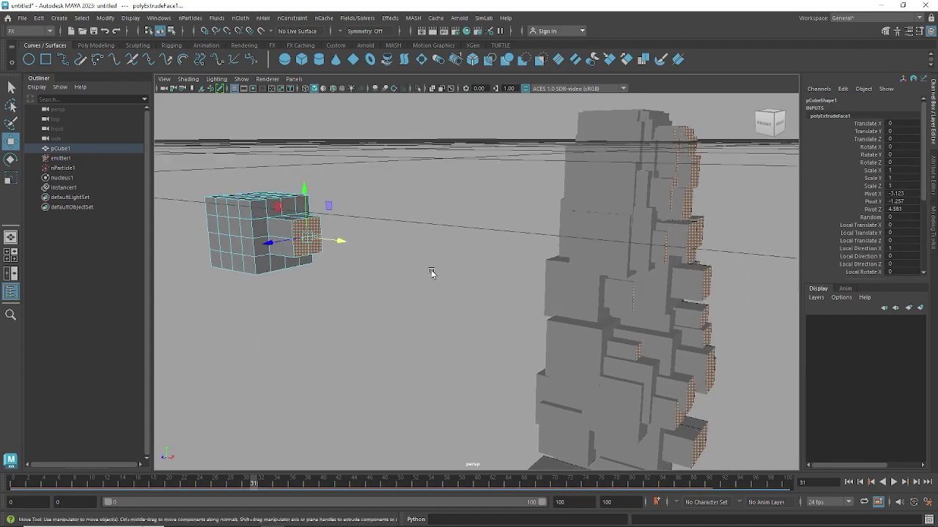
Extrude the central faces on the adjacent front side of the source cube outward into a long arm
{"action": "left_click_drag", "start_coordinate": [431, 274], "coordinate": [413, 278], "text": "alt"}
{"action": "right_click_drag", "start_coordinate": [413, 279], "coordinate": [455, 300], "text": "alt"}
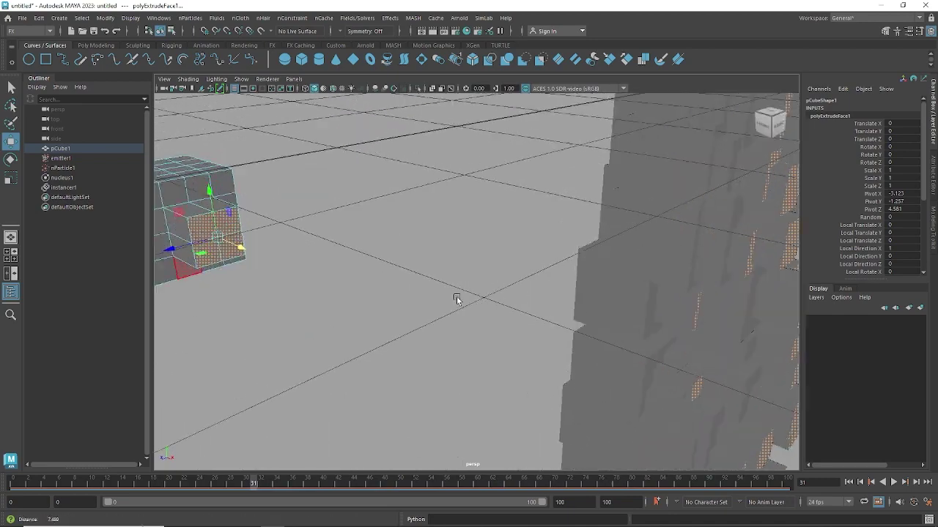
{"action": "middle_click_drag", "start_coordinate": [366, 272], "coordinate": [580, 272], "text": "alt"}
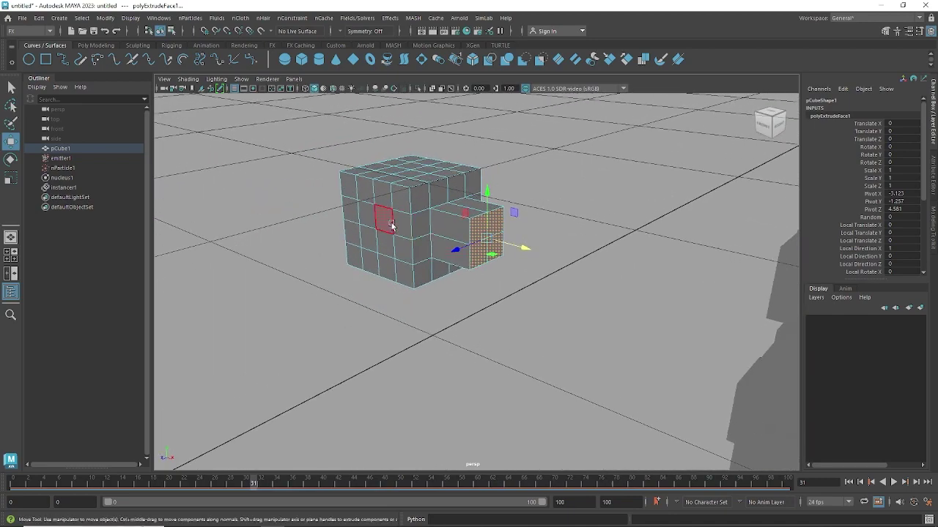
{"action": "left_click", "coordinate": [391, 225]}
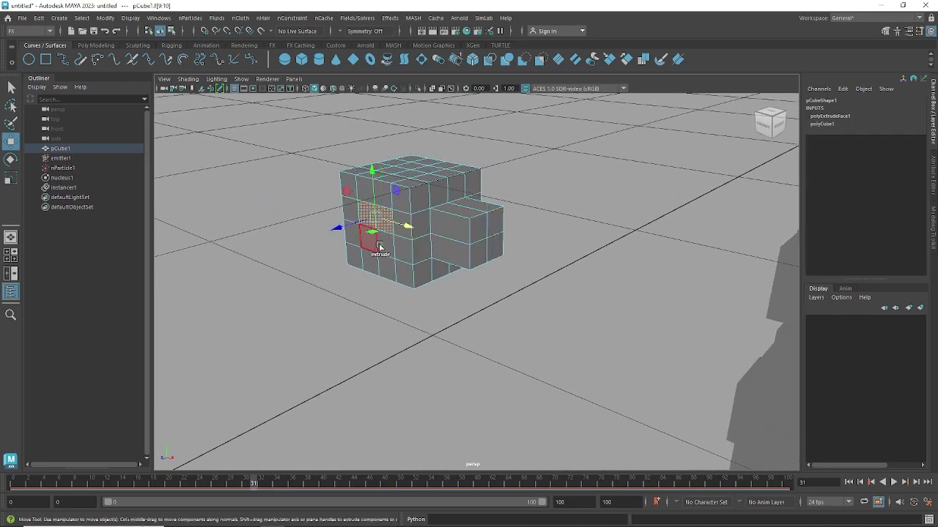
{"action": "left_click_drag", "start_coordinate": [351, 244], "coordinate": [455, 254]}
{"action": "scroll", "coordinate": [351, 260], "scroll_direction": "down", "scroll_amount": 5}
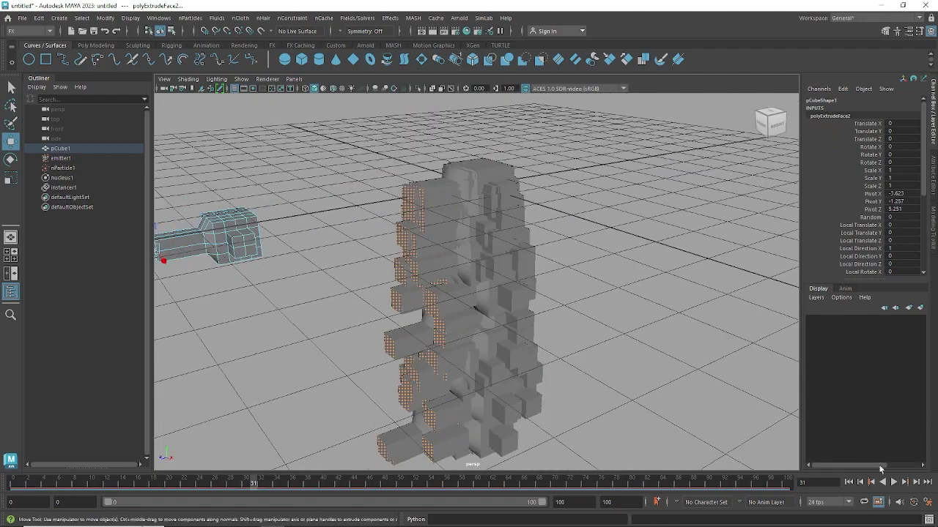
Replay the simulation from the start frame to about frame 35 with the modified source geometry
{"action": "left_click", "coordinate": [849, 482]}
{"action": "left_click", "coordinate": [893, 482]}
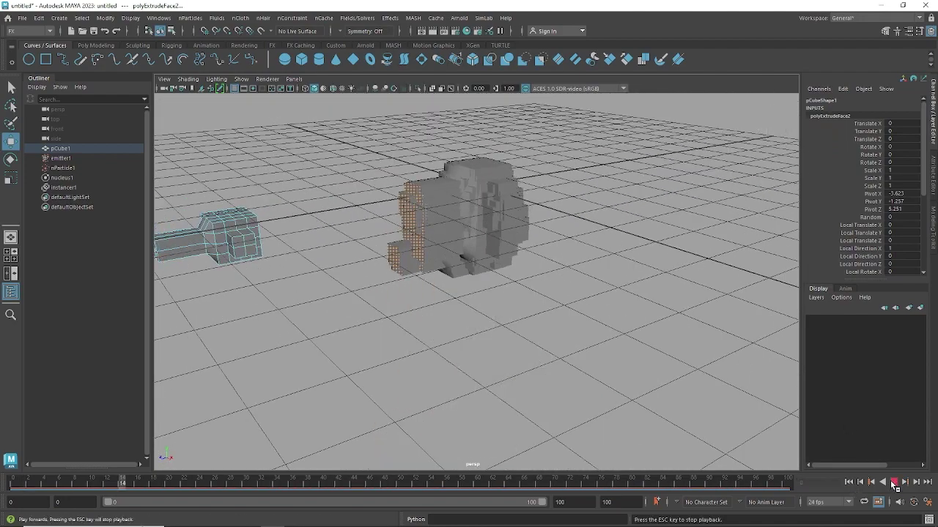
{"action": "key", "text": "Escape"}
Examine the instanced column from several angles and compare its extrusions with those on the source cube
{"action": "right_click_drag", "start_coordinate": [462, 352], "coordinate": [622, 230], "text": "alt"}
{"action": "left_click_drag", "start_coordinate": [622, 230], "coordinate": [592, 254], "text": "alt"}
{"action": "right_click_drag", "start_coordinate": [591, 253], "coordinate": [410, 267], "text": "alt"}
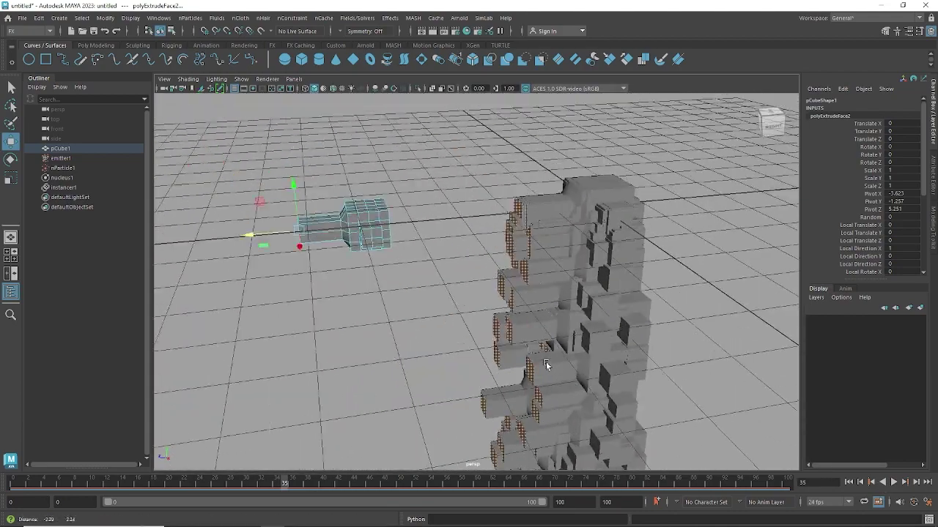
{"action": "left_click_drag", "start_coordinate": [410, 267], "coordinate": [321, 244], "text": "alt"}
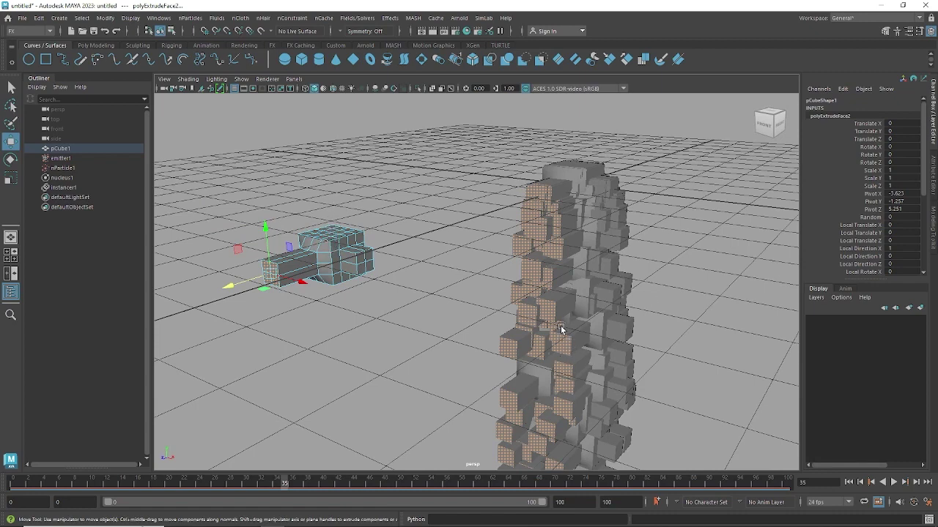
{"action": "mouse_move", "coordinate": [576, 332]}
{"action": "right_mouse_down", "text": "alt"}
{"action": "mouse_move", "coordinate": [659, 338]}
{"action": "mouse_move", "coordinate": [588, 236]}
{"action": "mouse_move", "coordinate": [580, 322]}
{"action": "right_mouse_up", "text": "alt"}
{"action": "left_click_drag", "start_coordinate": [580, 322], "coordinate": [517, 157], "text": "alt"}
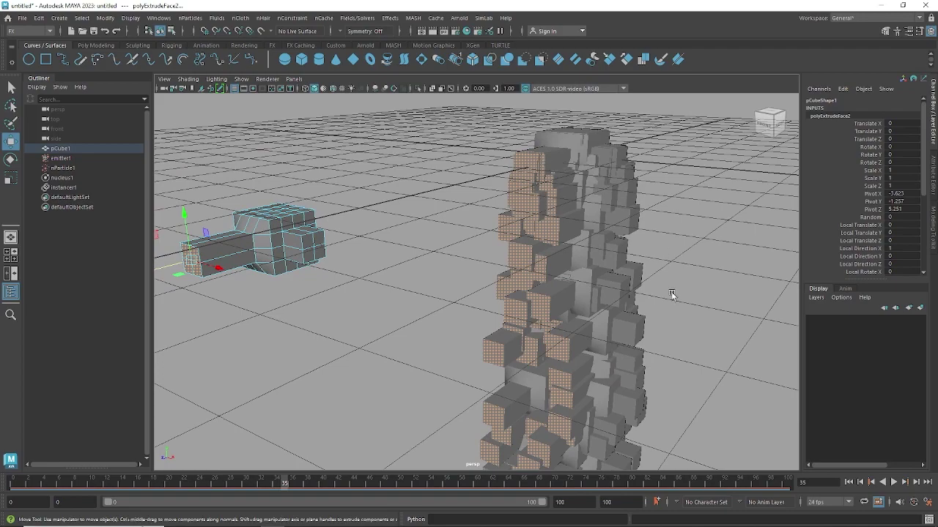
{"action": "left_click_drag", "start_coordinate": [672, 295], "coordinate": [517, 190], "text": "alt"}
{"action": "right_click_drag", "start_coordinate": [517, 191], "coordinate": [618, 328], "text": "alt"}
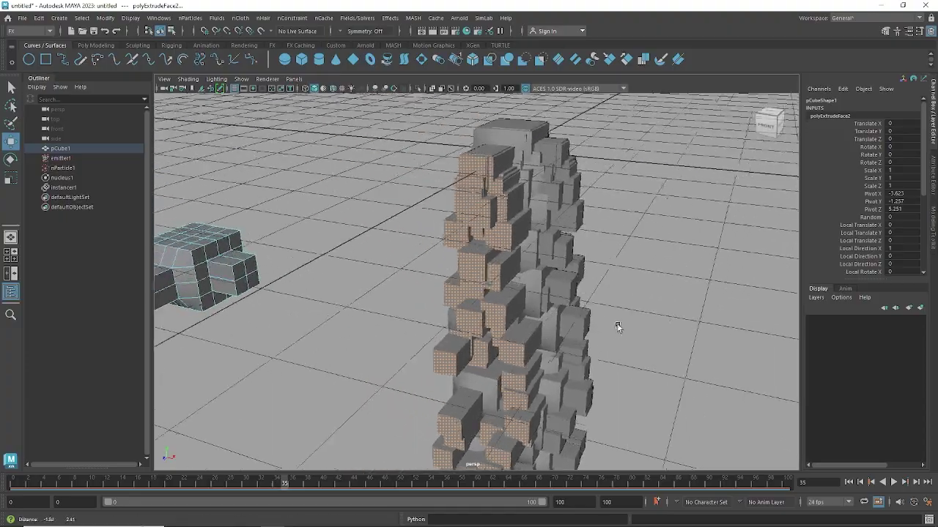
{"action": "left_click_drag", "start_coordinate": [618, 327], "coordinate": [359, 295], "text": "alt"}
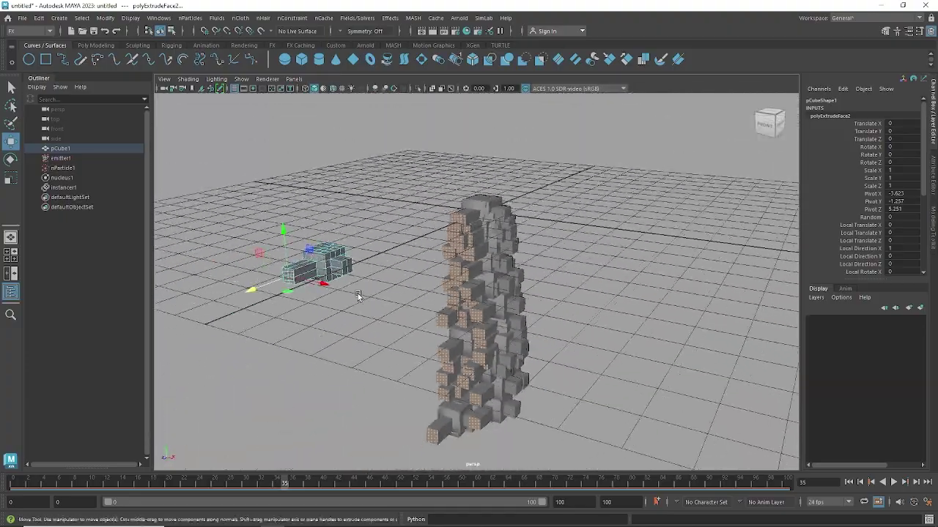
{"action": "scroll", "coordinate": [337, 261], "scroll_direction": "up", "scroll_amount": 3}
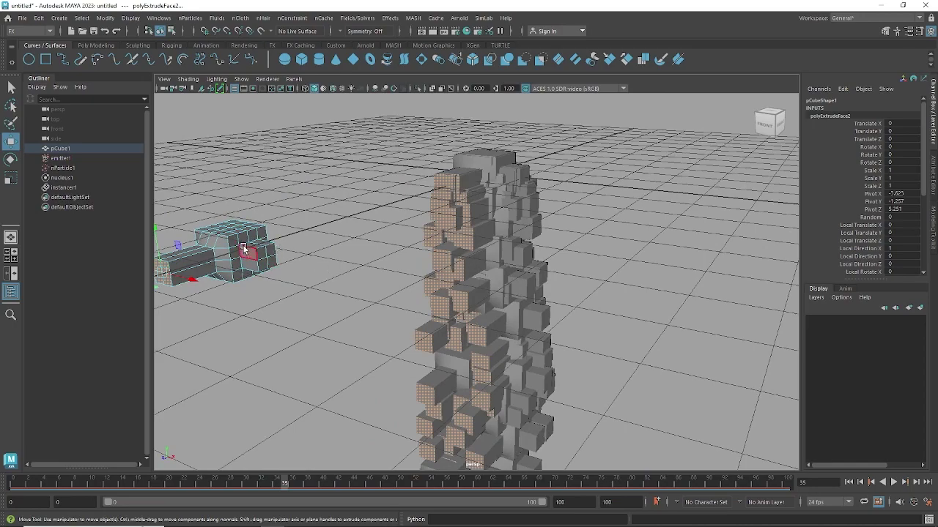
{"action": "left_click_drag", "start_coordinate": [598, 307], "coordinate": [549, 251], "text": "alt"}
{"action": "right_click_drag", "start_coordinate": [549, 250], "coordinate": [528, 249], "text": "alt"}
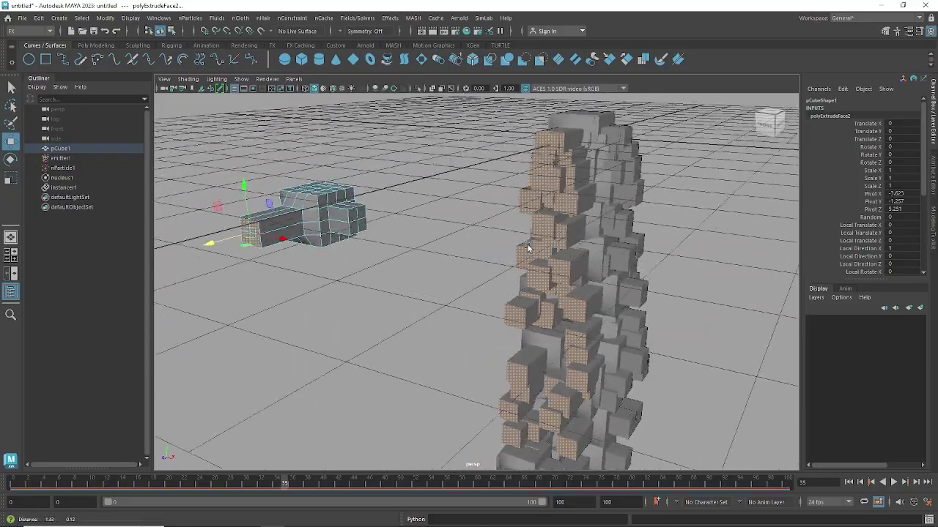
{"action": "mouse_move", "coordinate": [528, 248]}
{"action": "left_mouse_down", "text": "alt"}
{"action": "mouse_move", "coordinate": [523, 199]}
{"action": "mouse_move", "coordinate": [535, 242]}
{"action": "left_mouse_up", "text": "alt"}
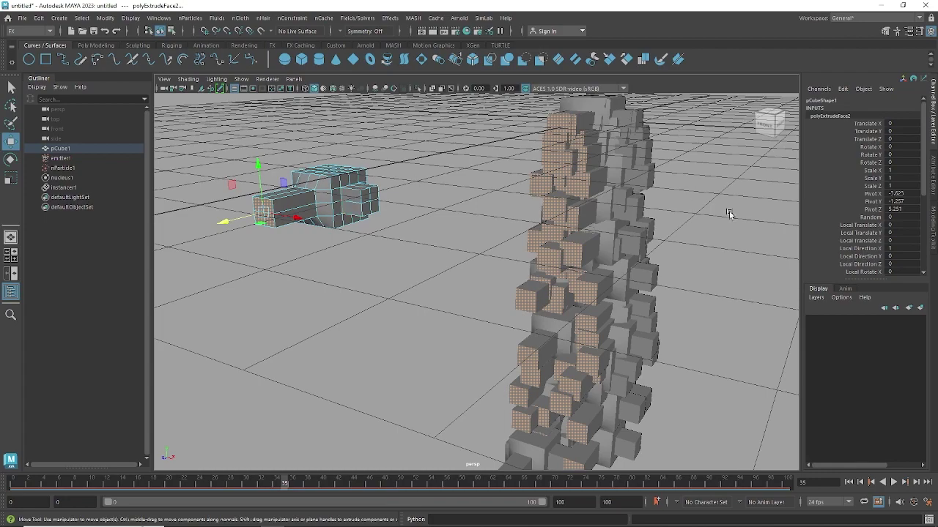
{"action": "mouse_move", "coordinate": [498, 238]}
{"action": "middle_mouse_down", "text": "alt"}
{"action": "mouse_move", "coordinate": [523, 255]}
{"action": "mouse_move", "coordinate": [494, 247]}
{"action": "mouse_move", "coordinate": [555, 256]}
{"action": "mouse_move", "coordinate": [501, 241]}
{"action": "middle_mouse_up", "text": "alt"}
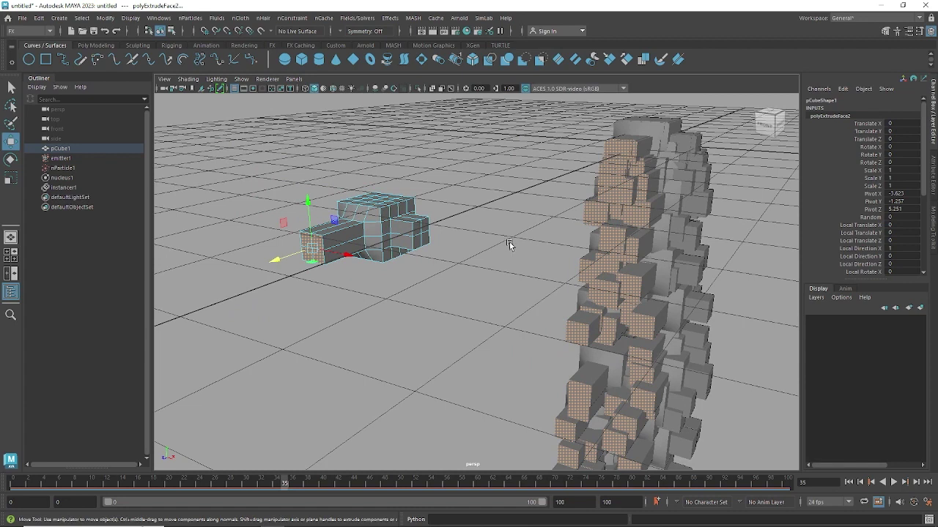
{"action": "left_click_drag", "start_coordinate": [527, 357], "coordinate": [458, 366], "text": "alt"}
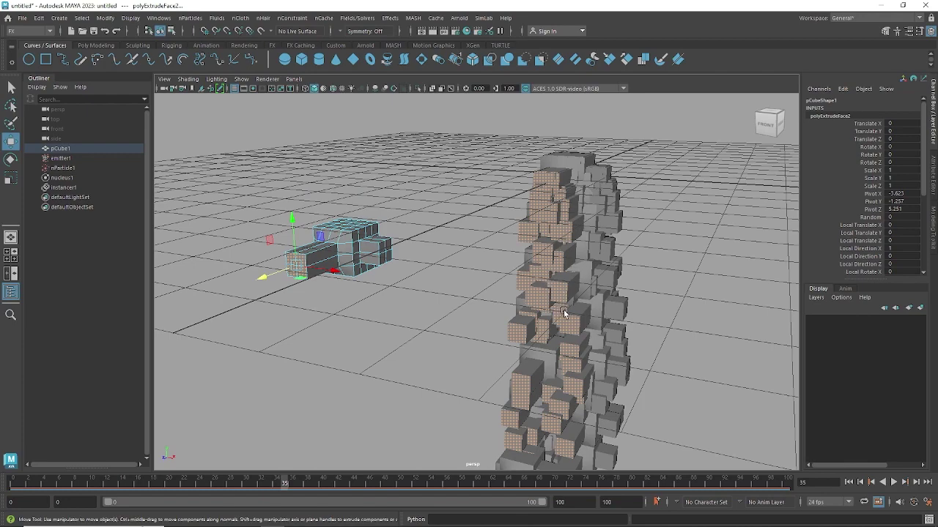
{"action": "left_click_drag", "start_coordinate": [568, 310], "coordinate": [470, 274], "text": "alt"}
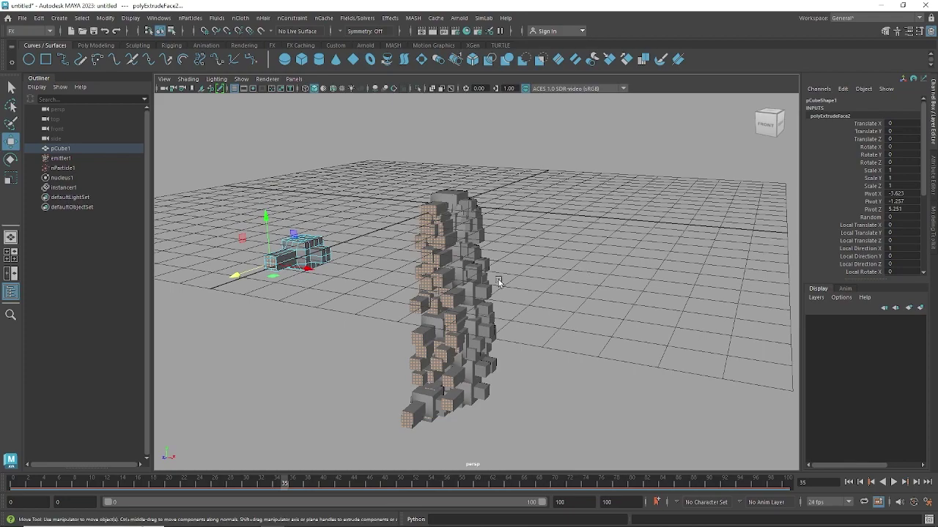
{"action": "right_click_drag", "start_coordinate": [498, 279], "coordinate": [527, 282], "text": "alt"}
{"action": "left_click_drag", "start_coordinate": [528, 282], "coordinate": [471, 257], "text": "alt"}
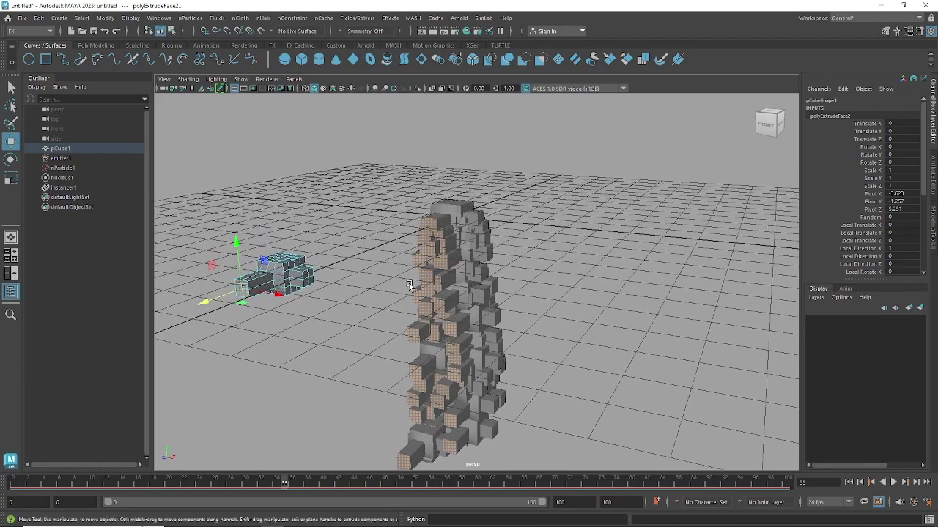
{"action": "right_click_drag", "start_coordinate": [383, 274], "coordinate": [536, 278], "text": "alt"}
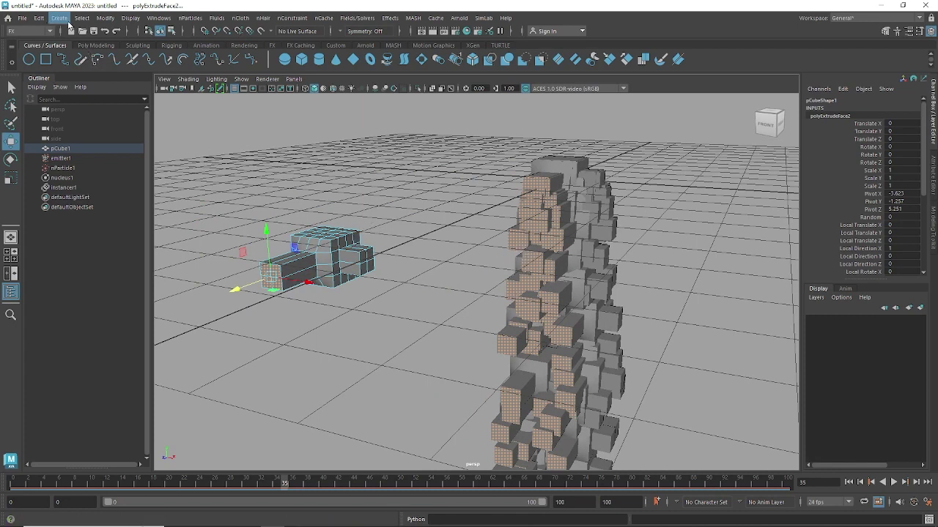
Start a new, empty scene without saving the current one
{"action": "left_click", "coordinate": [22, 17]}
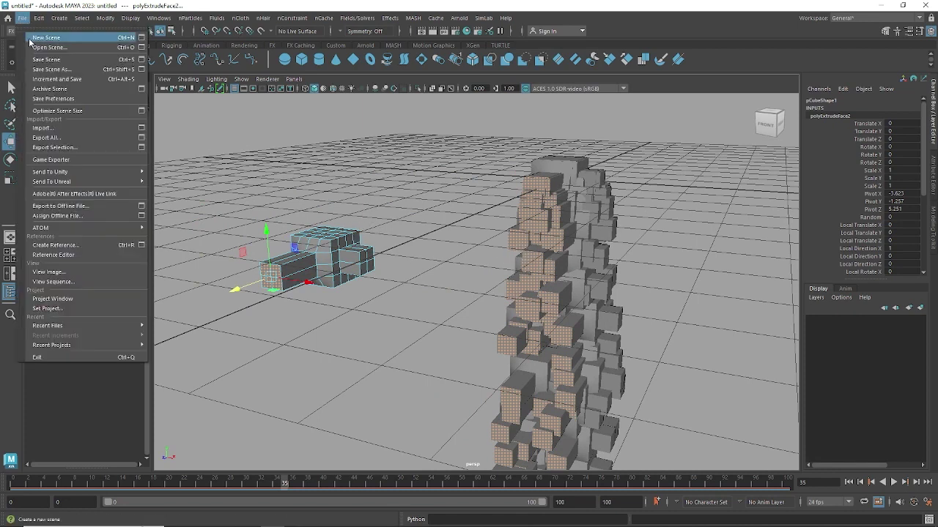
{"action": "left_click", "coordinate": [32, 41]}
{"action": "left_click", "coordinate": [469, 271]}
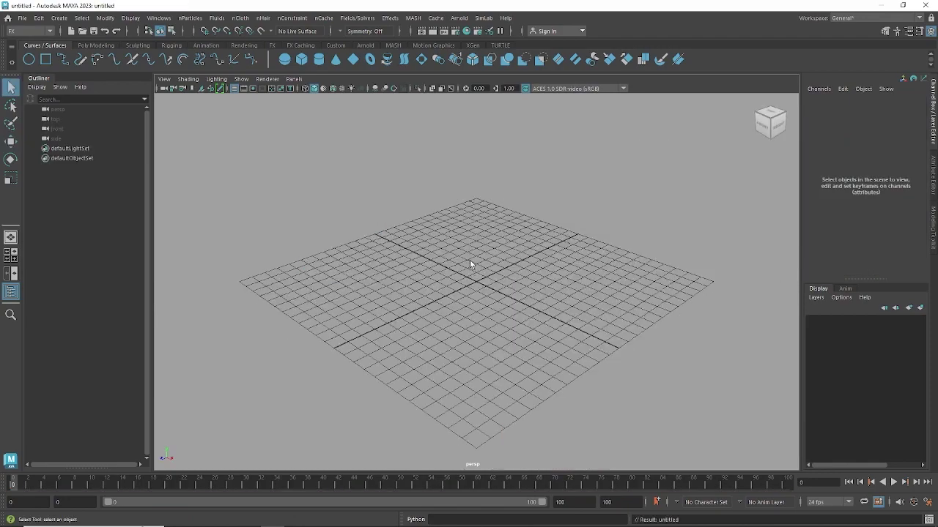
Create a polygon plane and scale it to about 20.6 in X and Y and about 36.7 in Z
{"action": "left_click_drag", "start_coordinate": [482, 256], "coordinate": [516, 286], "text": "alt"}
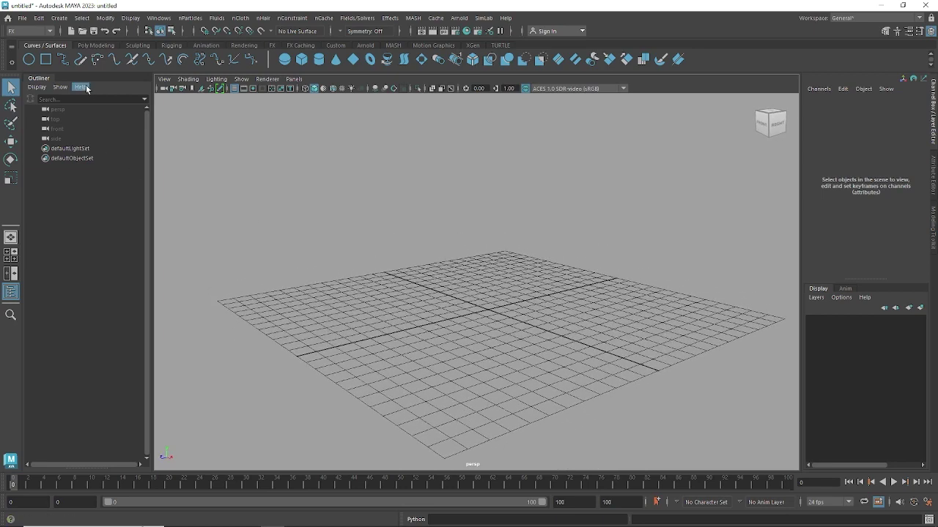
{"action": "left_click", "coordinate": [65, 20]}
{"action": "mouse_move", "coordinate": [75, 57]}
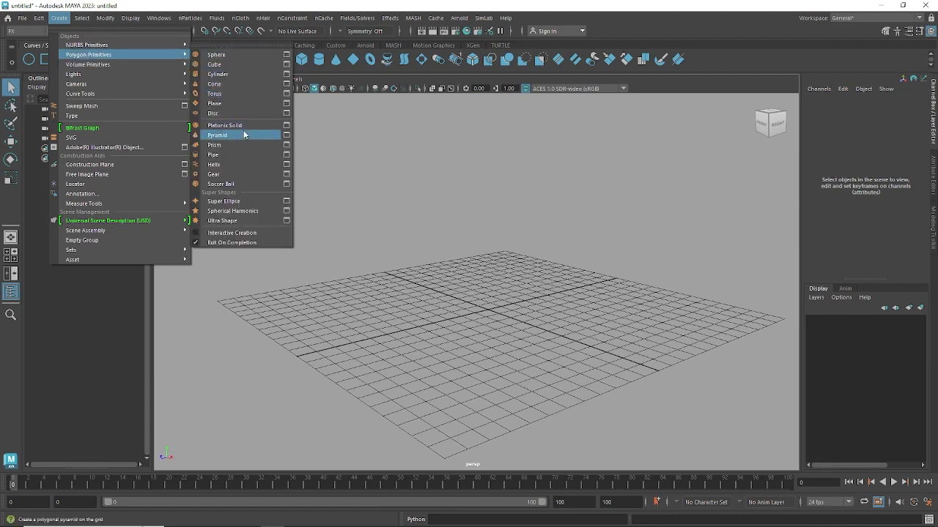
{"action": "left_click", "coordinate": [233, 104]}
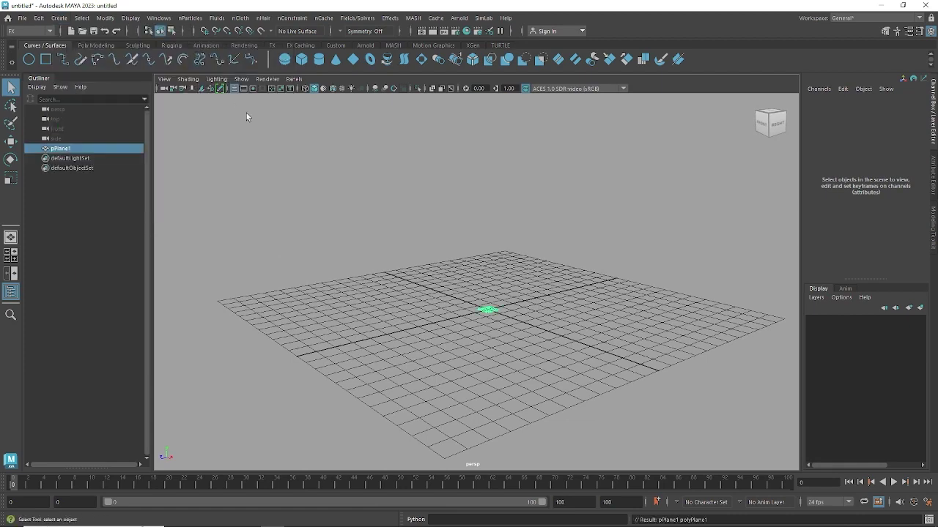
{"action": "left_click_drag", "start_coordinate": [505, 292], "coordinate": [717, 229], "text": "alt"}
{"action": "key", "text": "e"}
{"action": "key", "text": "r"}
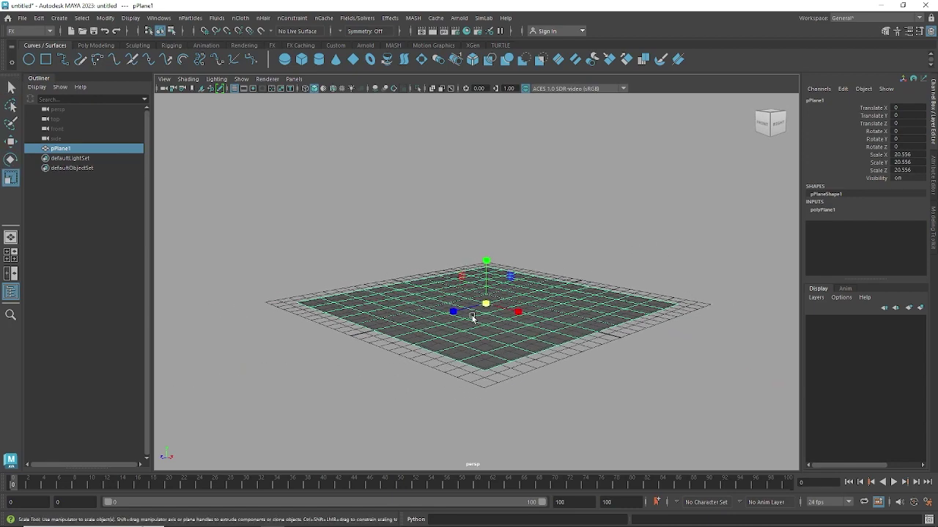
{"action": "left_click_drag", "start_coordinate": [456, 318], "coordinate": [514, 324]}
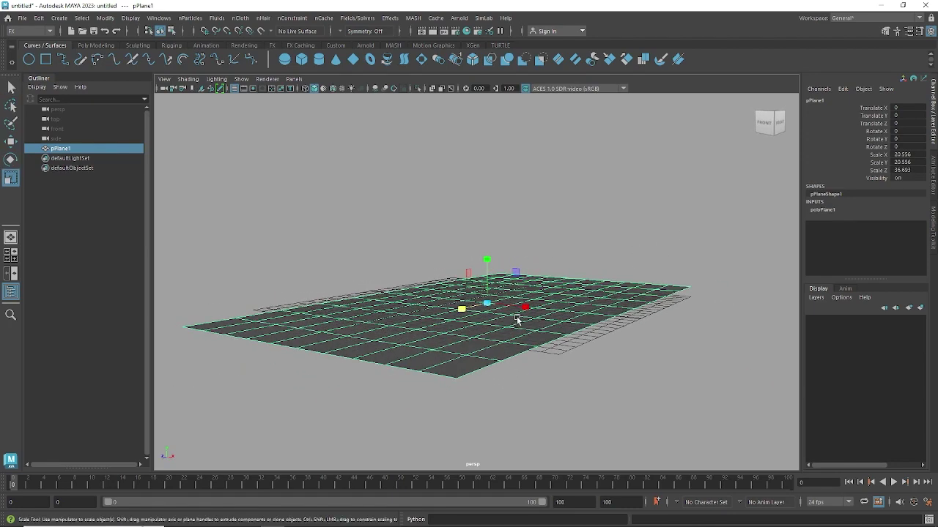
Rotate the plane to about -42.5° around Z and move it beside and above the grid, to about X -35.4 and Y 6.8
{"action": "key", "text": "e"}
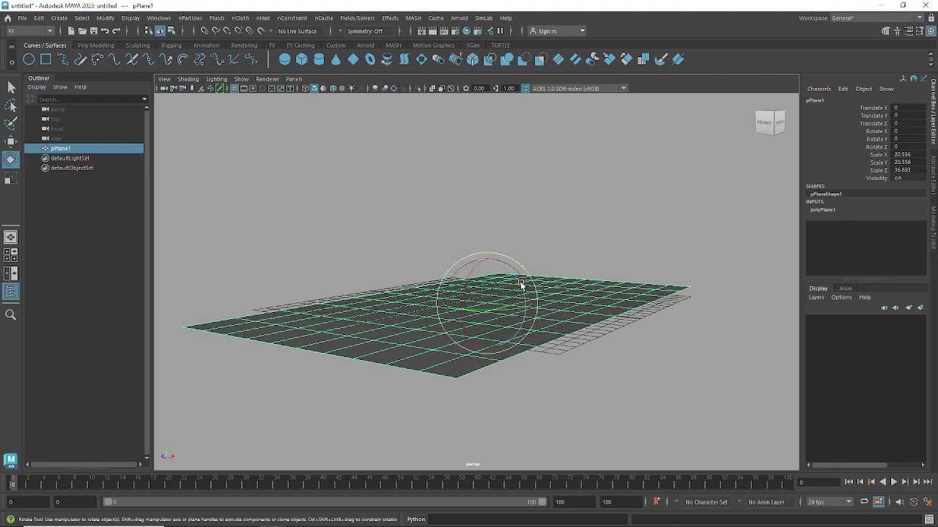
{"action": "left_click_drag", "start_coordinate": [521, 284], "coordinate": [565, 331]}
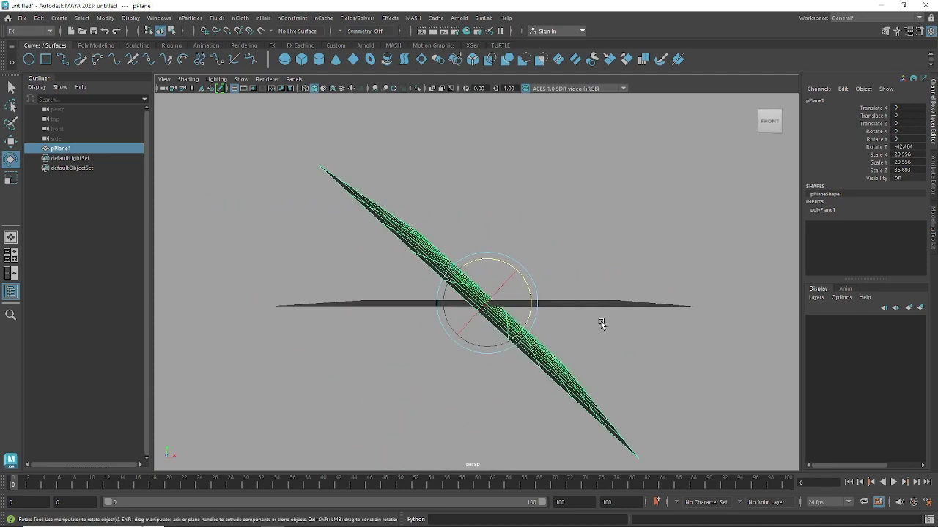
{"action": "key", "text": "w"}
{"action": "scroll", "coordinate": [590, 310], "scroll_direction": "down", "scroll_amount": 2}
{"action": "left_click_drag", "start_coordinate": [555, 307], "coordinate": [301, 296]}
{"action": "scroll", "coordinate": [304, 308], "scroll_direction": "down", "scroll_amount": 3}
{"action": "left_click_drag", "start_coordinate": [320, 253], "coordinate": [320, 220]}
{"action": "left_click_drag", "start_coordinate": [366, 261], "coordinate": [299, 270], "text": "alt"}
{"action": "left_click_drag", "start_coordinate": [404, 314], "coordinate": [378, 312], "text": "alt"}
{"action": "middle_click_drag", "start_coordinate": [377, 311], "coordinate": [429, 310], "text": "alt"}
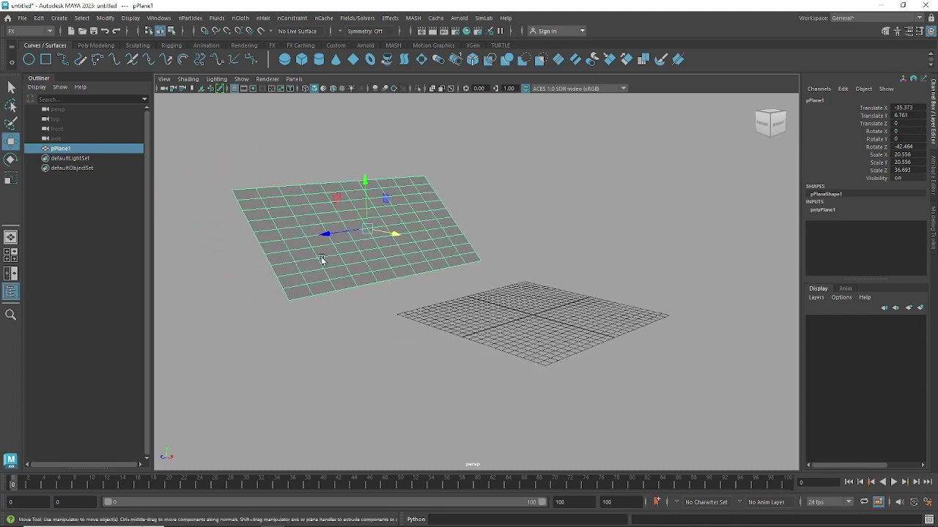
Create a polygon cylinder at the origin and show its construction attributes
{"action": "right_click_drag", "start_coordinate": [509, 361], "coordinate": [410, 293], "text": "alt"}
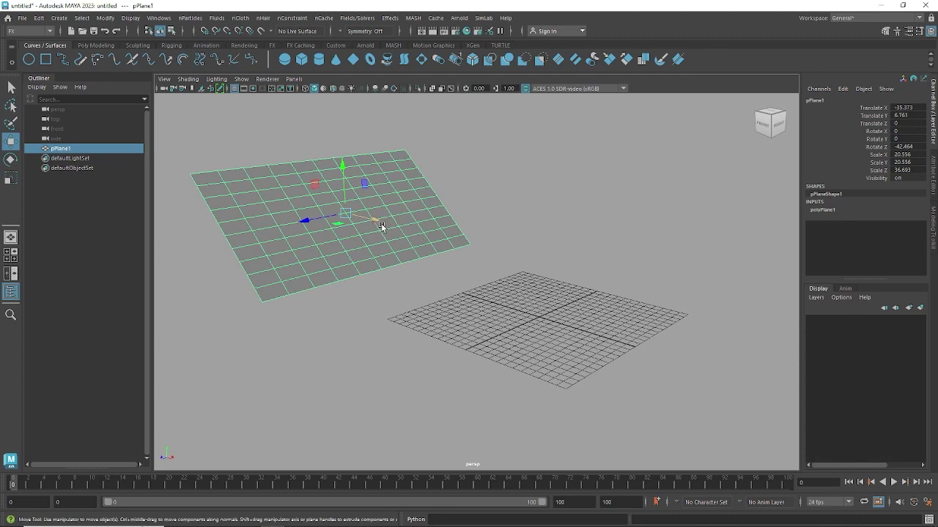
{"action": "left_click_drag", "start_coordinate": [565, 329], "coordinate": [576, 326], "text": "alt"}
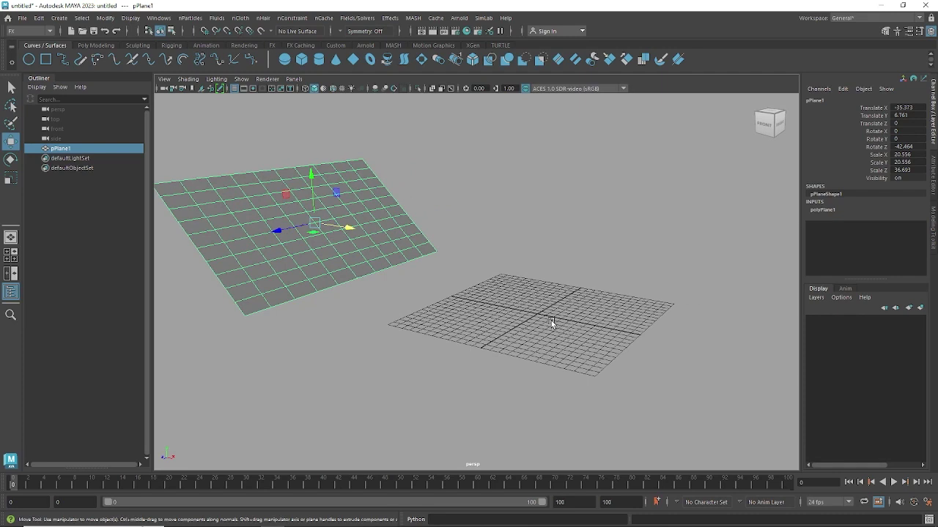
{"action": "left_click_drag", "start_coordinate": [553, 316], "coordinate": [436, 318], "text": "alt"}
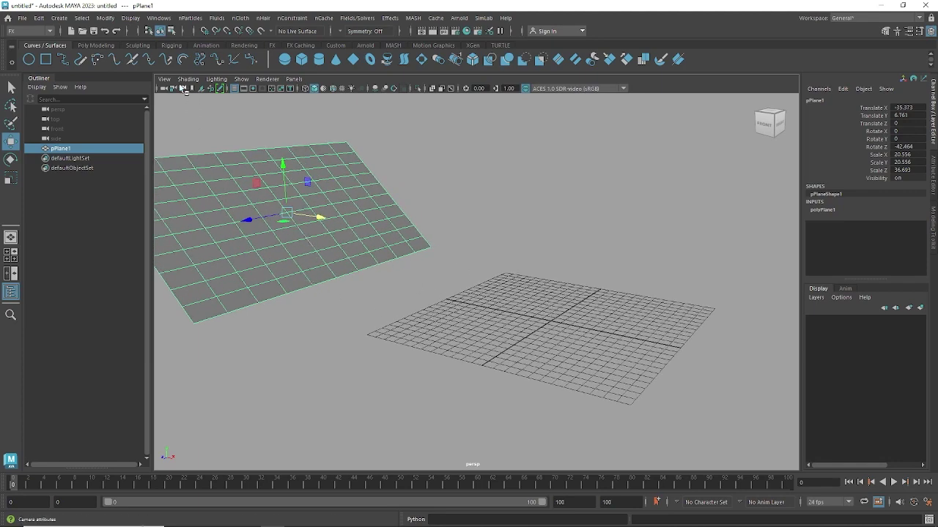
{"action": "left_click", "coordinate": [59, 17]}
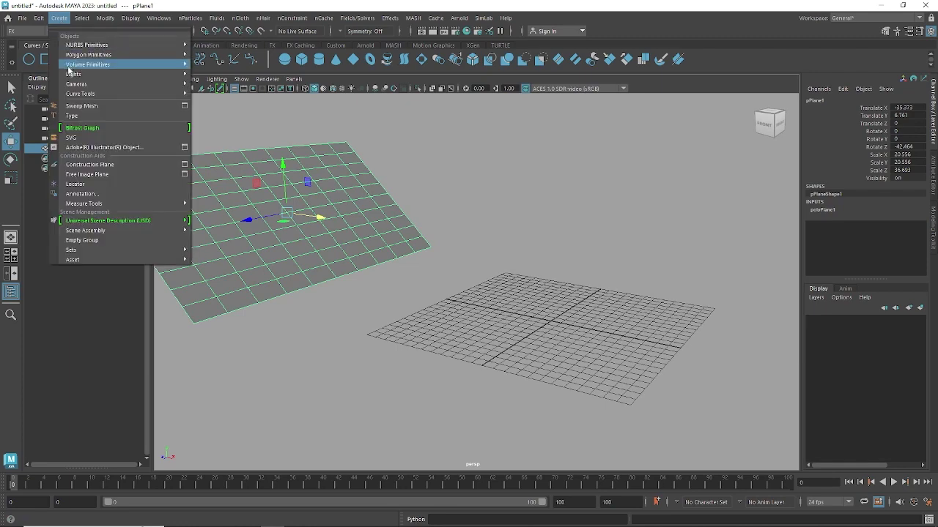
{"action": "mouse_move", "coordinate": [168, 55]}
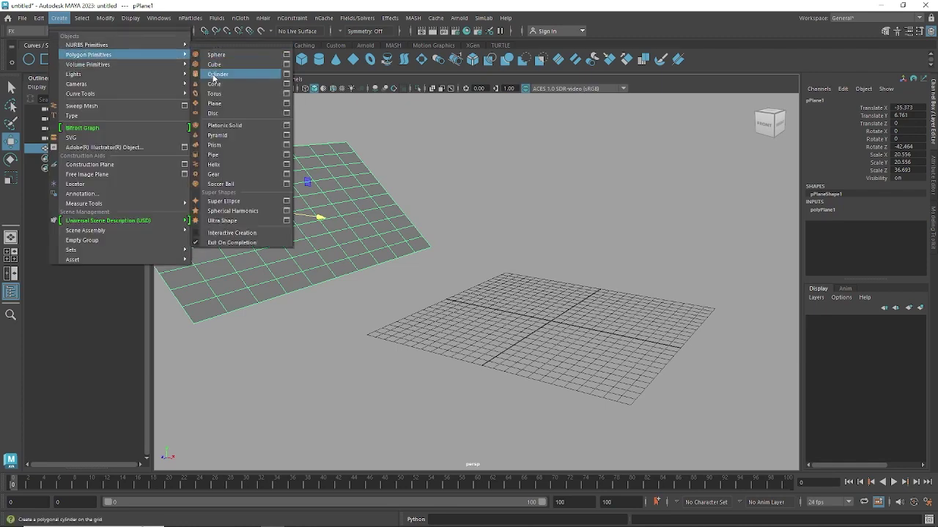
{"action": "left_click", "coordinate": [215, 76]}
{"action": "left_click_drag", "start_coordinate": [555, 227], "coordinate": [727, 211], "text": "alt"}
{"action": "left_click", "coordinate": [825, 210]}
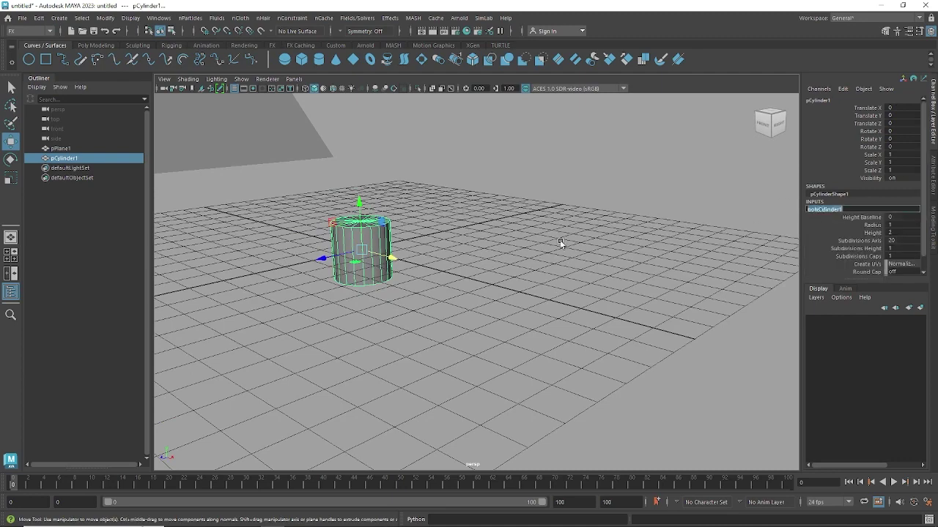
Set the cylinder's radius to 0.1 and its height to 6.6 to make a thin pole
{"action": "right_click_drag", "start_coordinate": [561, 241], "coordinate": [432, 238], "text": "alt"}
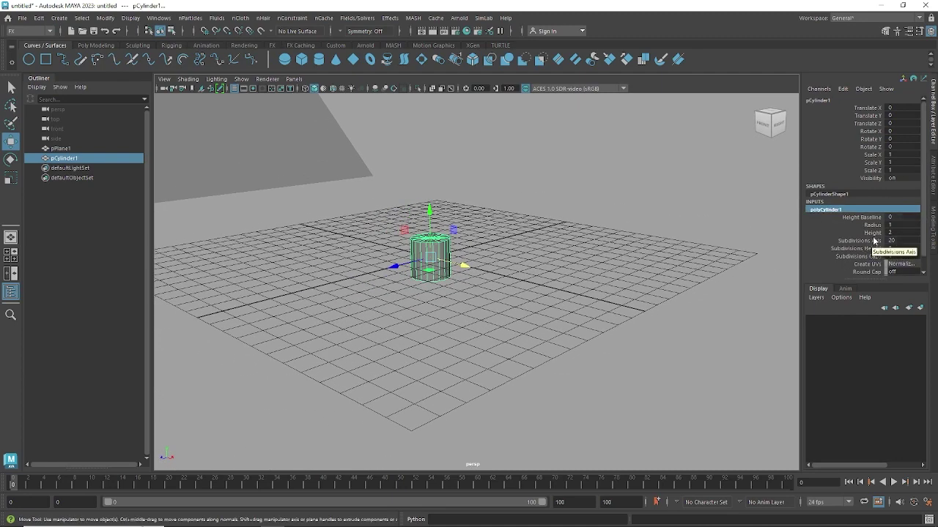
{"action": "left_click", "coordinate": [872, 224]}
{"action": "middle_click_drag", "start_coordinate": [596, 266], "coordinate": [591, 263]}
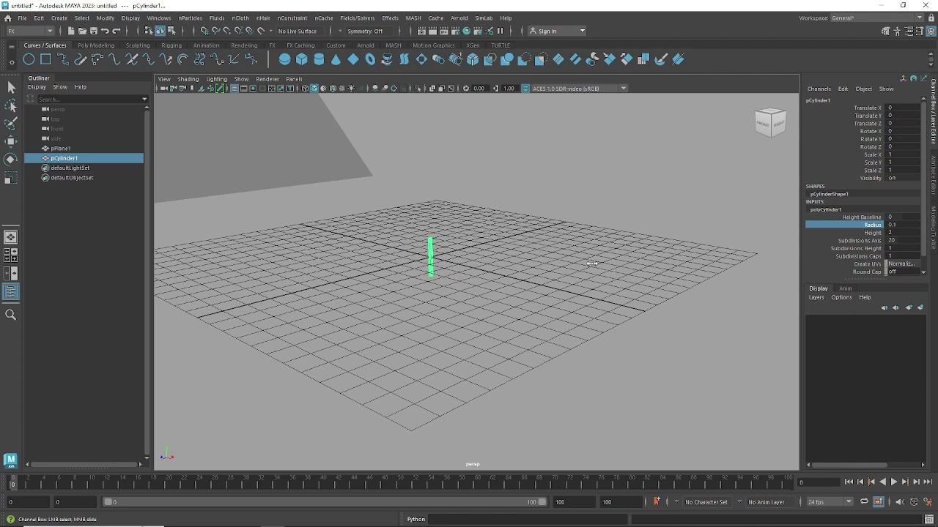
{"action": "left_click", "coordinate": [861, 235]}
{"action": "middle_click_drag", "start_coordinate": [509, 253], "coordinate": [495, 236]}
Set the cylinder's axis subdivisions to 14 and its height subdivisions to 6
{"action": "right_click_drag", "start_coordinate": [495, 237], "coordinate": [791, 239], "text": "alt"}
{"action": "left_click", "coordinate": [859, 240]}
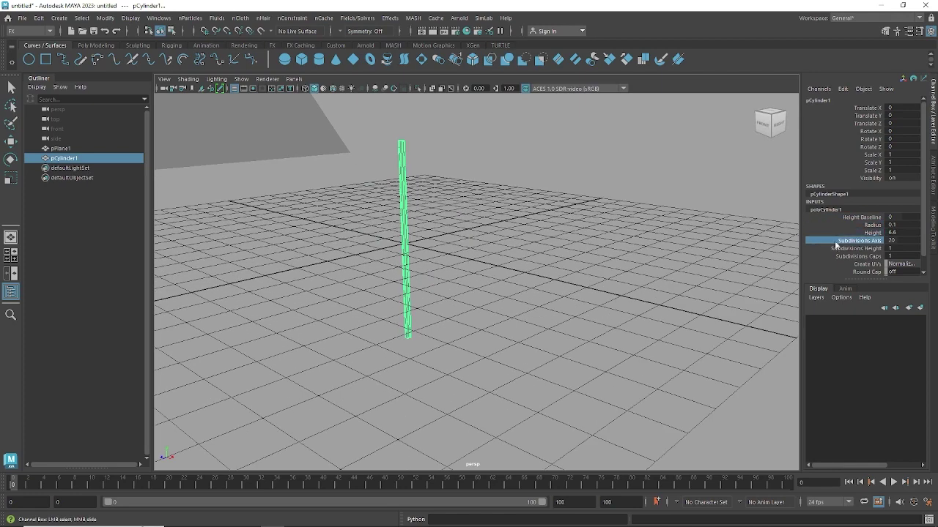
{"action": "middle_click_drag", "start_coordinate": [607, 254], "coordinate": [555, 256]}
{"action": "left_click_drag", "start_coordinate": [524, 258], "coordinate": [564, 241], "text": "alt"}
{"action": "middle_click_drag", "start_coordinate": [565, 241], "coordinate": [559, 242]}
{"action": "left_click_drag", "start_coordinate": [524, 239], "coordinate": [513, 224], "text": "alt"}
{"action": "right_click_drag", "start_coordinate": [513, 224], "coordinate": [795, 245], "text": "alt"}
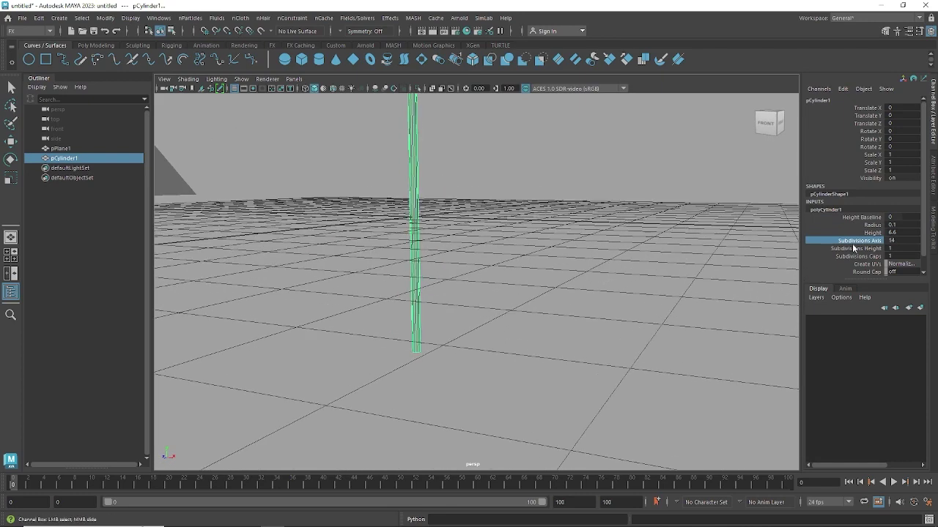
{"action": "left_click", "coordinate": [864, 249]}
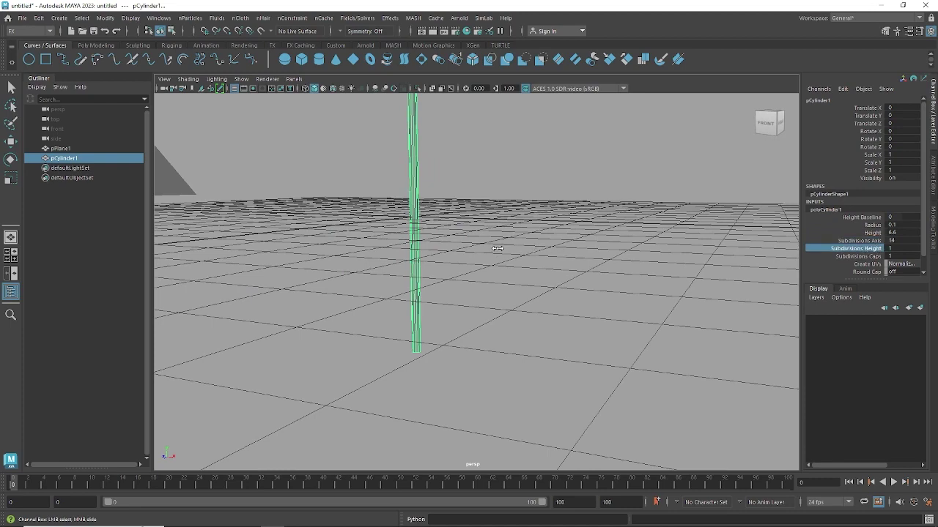
{"action": "right_click_drag", "start_coordinate": [570, 246], "coordinate": [460, 219], "text": "alt"}
{"action": "left_click_drag", "start_coordinate": [460, 220], "coordinate": [510, 237], "text": "alt"}
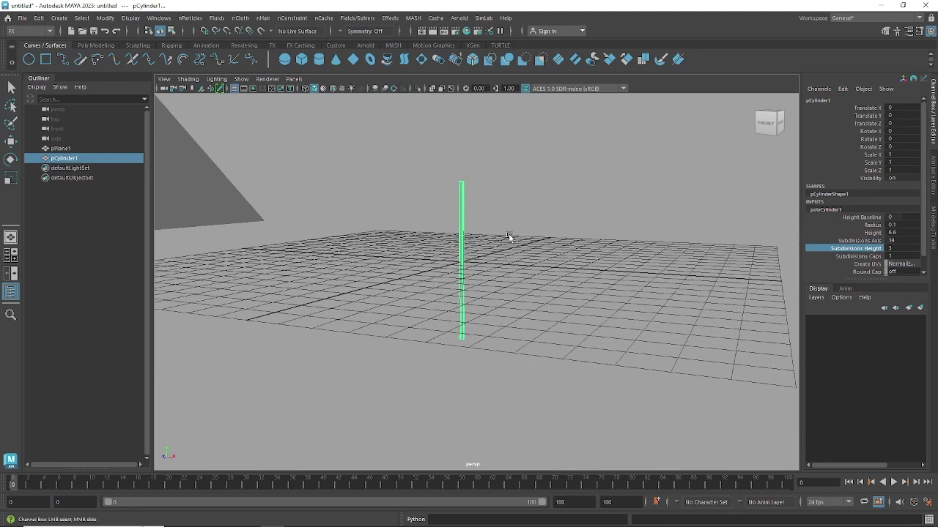
{"action": "right_click_drag", "start_coordinate": [525, 235], "coordinate": [576, 230], "text": "alt"}
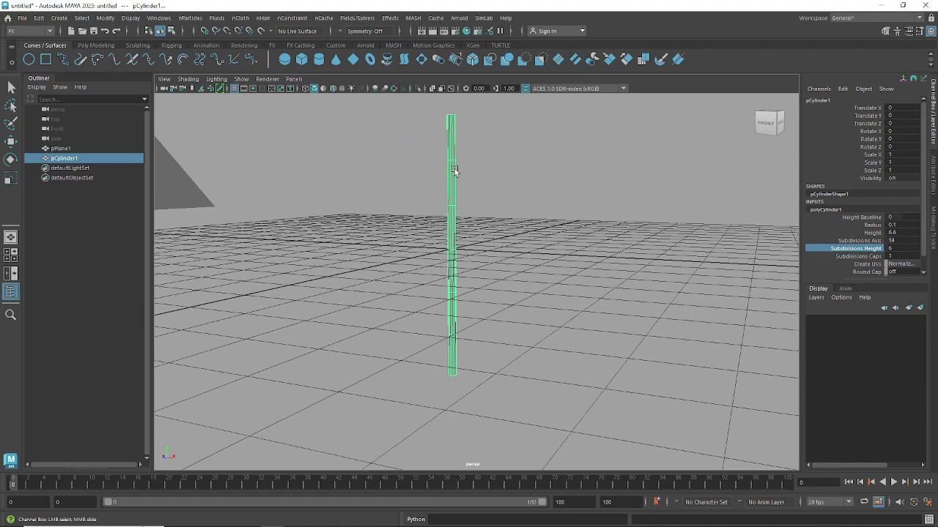
Scale the three middle vertex rings apart along the cylinder's height so the outer two sit close to the neighbouring rings
{"action": "right_click_drag", "start_coordinate": [456, 168], "coordinate": [467, 213]}
{"action": "left_click_drag", "start_coordinate": [494, 312], "coordinate": [411, 210]}
{"action": "key", "text": "w"}
{"action": "key", "text": "r"}
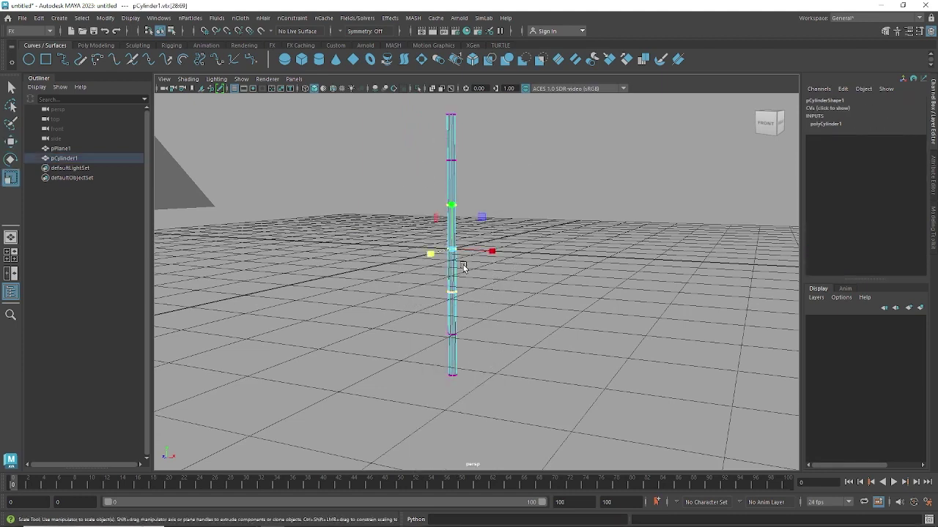
{"action": "left_click_drag", "start_coordinate": [453, 254], "coordinate": [449, 127]}
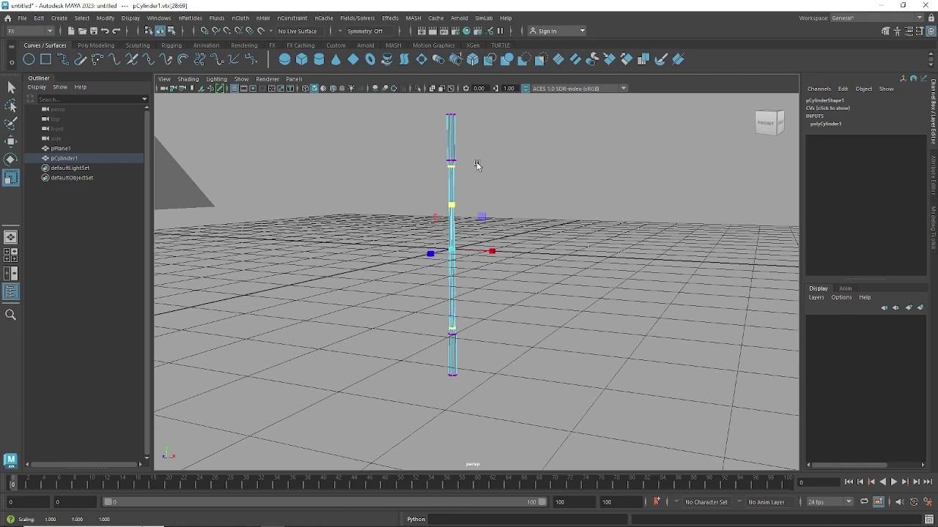
Scale the cylinder's topmost vertices inward to taper the upper end into a point
{"action": "left_click_drag", "start_coordinate": [494, 176], "coordinate": [465, 183], "text": "alt"}
{"action": "left_click", "coordinate": [544, 261]}
{"action": "left_click_drag", "start_coordinate": [545, 260], "coordinate": [513, 245], "text": "alt"}
Scale the vertex rings just above the thick lower end and just below the tip inward to slim the shaft, and clear the selection
{"action": "left_click_drag", "start_coordinate": [490, 381], "coordinate": [425, 290]}
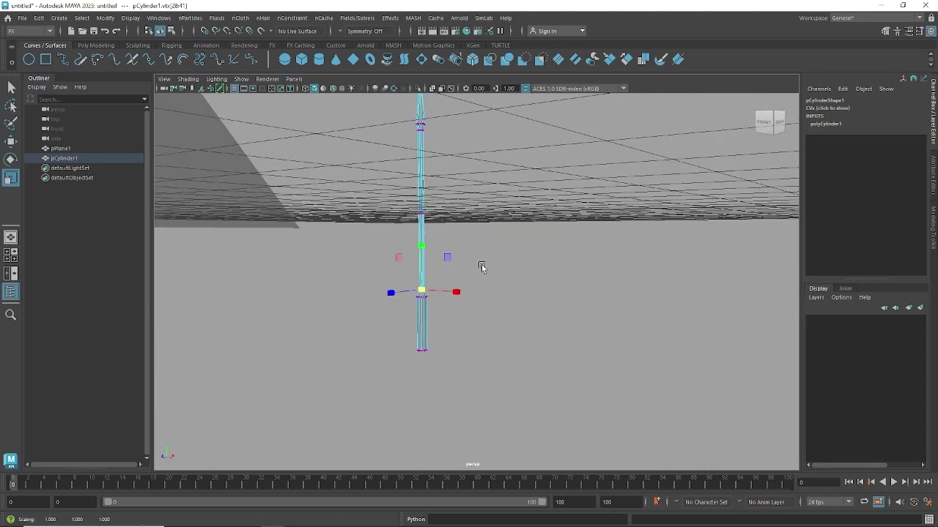
{"action": "left_click_drag", "start_coordinate": [479, 263], "coordinate": [483, 287], "text": "alt"}
{"action": "mouse_move", "coordinate": [444, 208]}
{"action": "left_mouse_down"}
{"action": "mouse_move", "coordinate": [412, 182]}
{"action": "mouse_move", "coordinate": [433, 193]}
{"action": "left_mouse_up"}
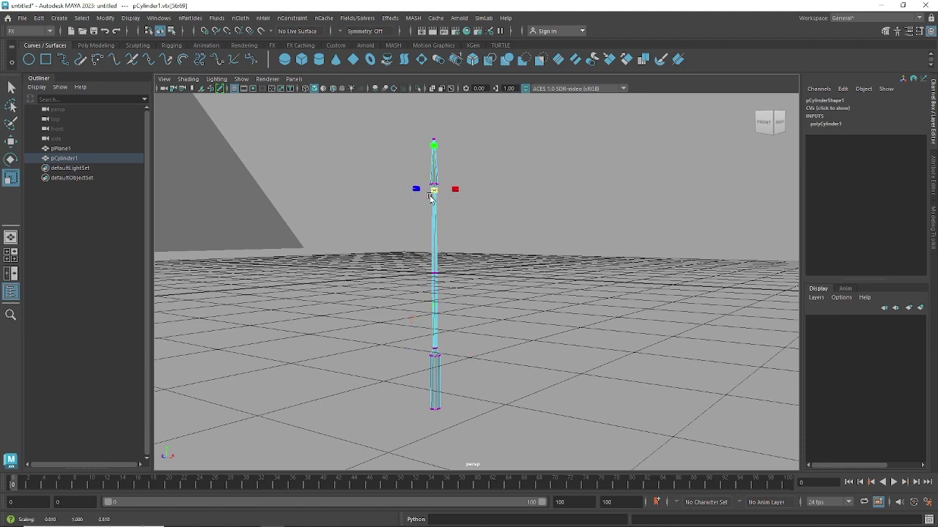
{"action": "left_click", "coordinate": [525, 251]}
{"action": "left_click_drag", "start_coordinate": [525, 251], "coordinate": [471, 233], "text": "alt"}
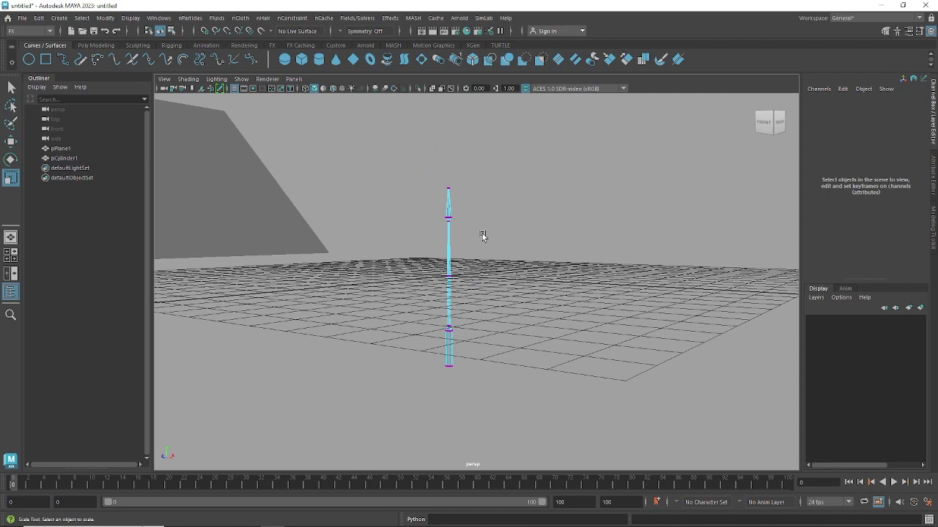
{"action": "key", "text": "F8"}
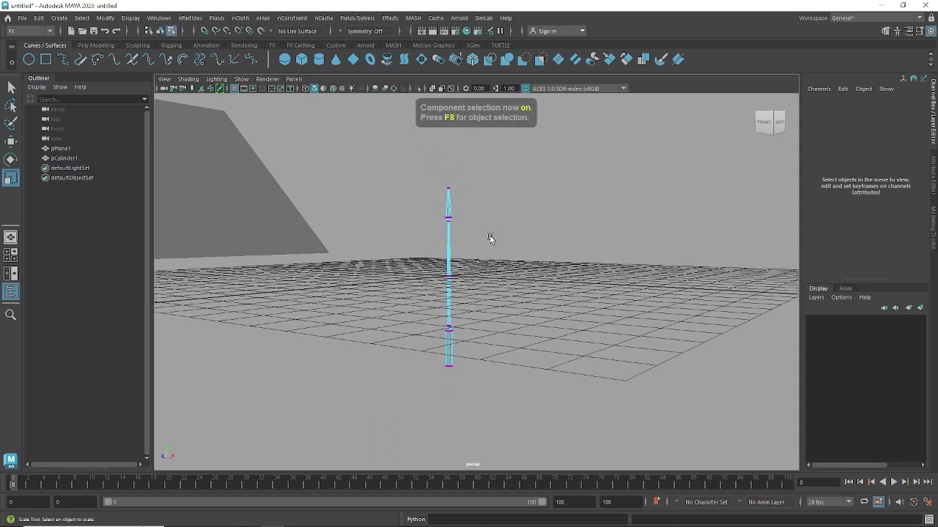
Return to object selection and lay the arrow-like cylinder flat by setting its Z rotation to -90
{"action": "left_click", "coordinate": [489, 276]}
{"action": "mouse_move", "coordinate": [489, 276]}
{"action": "left_mouse_down", "text": "alt"}
{"action": "mouse_move", "coordinate": [476, 265]}
{"action": "mouse_move", "coordinate": [491, 268]}
{"action": "left_mouse_up", "text": "alt"}
{"action": "left_click", "coordinate": [455, 258]}
{"action": "key", "text": "e"}
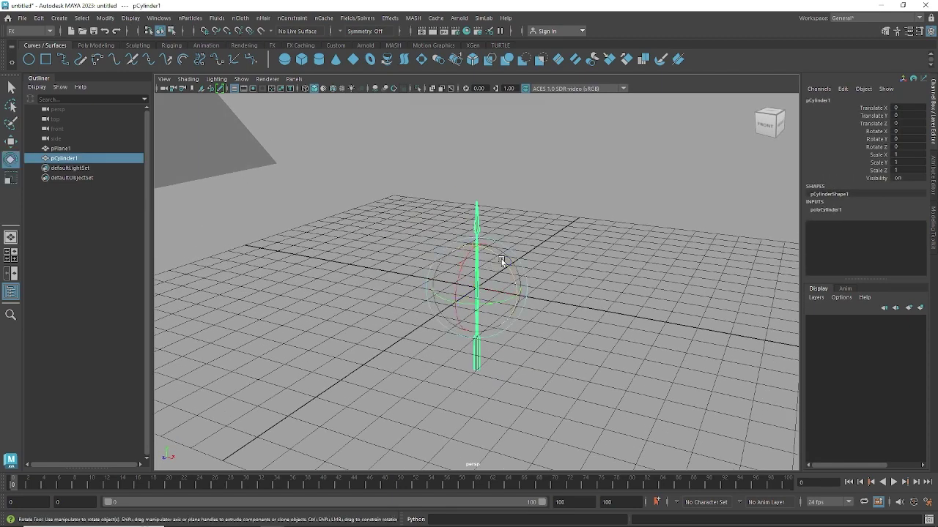
{"action": "left_click_drag", "start_coordinate": [502, 261], "coordinate": [531, 321]}
{"action": "left_click", "coordinate": [919, 147]}
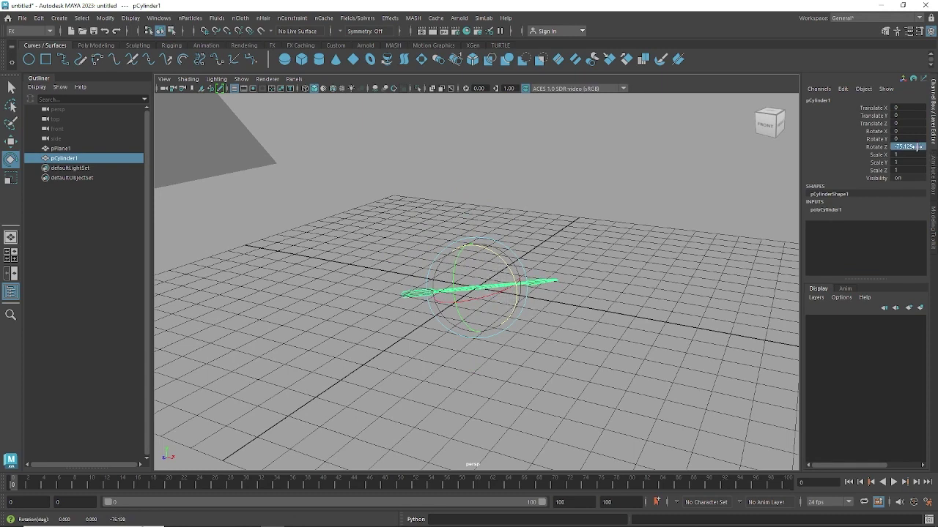
{"action": "double_click", "coordinate": [894, 147]}
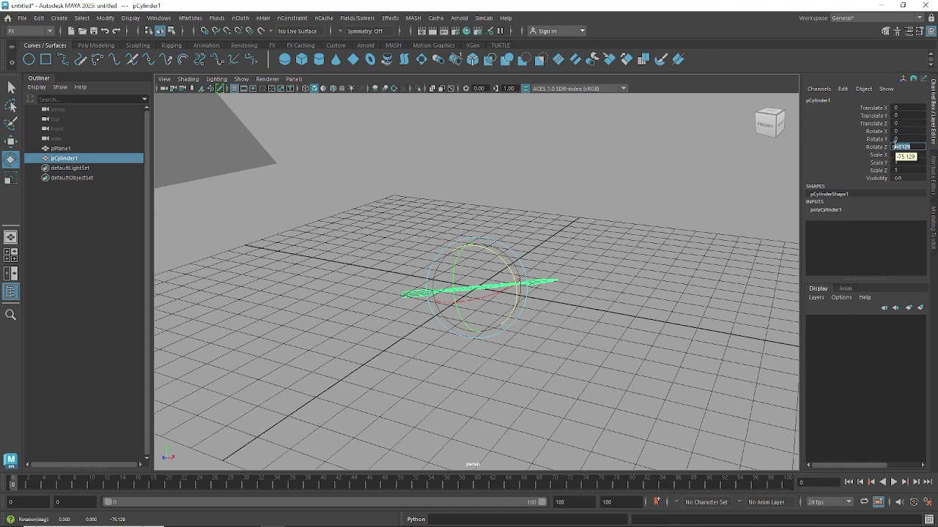
{"action": "key", "text": "Return"}
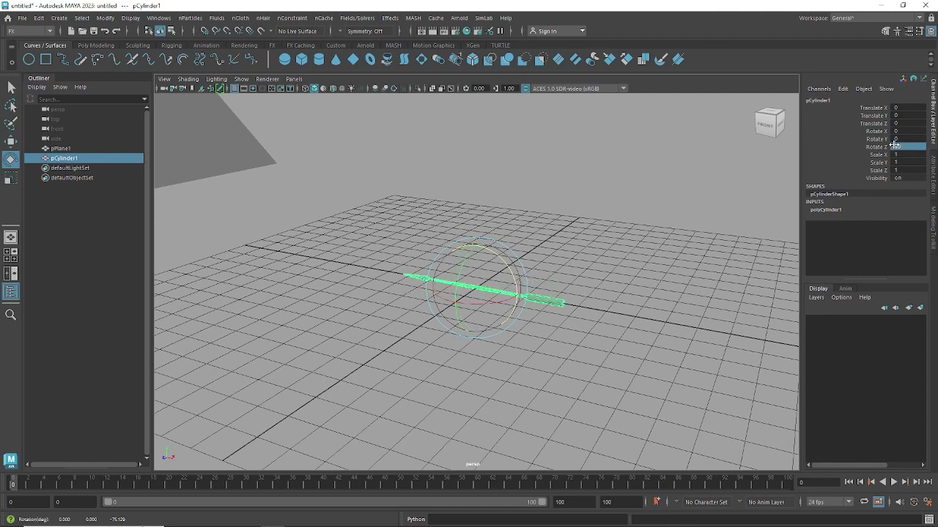
{"action": "double_click", "coordinate": [890, 147]}
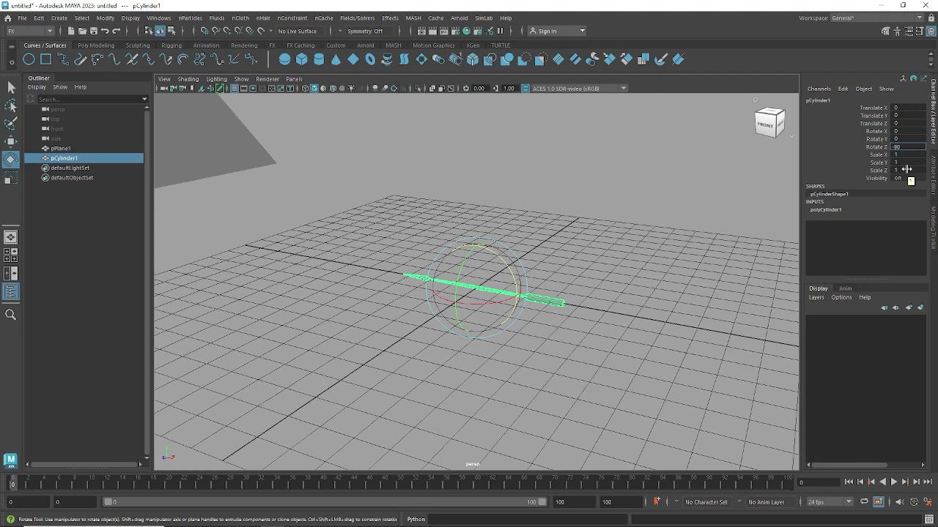
{"action": "key", "text": "Return"}
Switch the perspective viewport's background to solid black
{"action": "left_click_drag", "start_coordinate": [454, 275], "coordinate": [534, 262], "text": "alt"}
{"action": "left_click", "coordinate": [580, 230]}
{"action": "left_click_drag", "start_coordinate": [665, 288], "coordinate": [531, 310], "text": "alt"}
{"action": "left_click", "coordinate": [490, 298]}
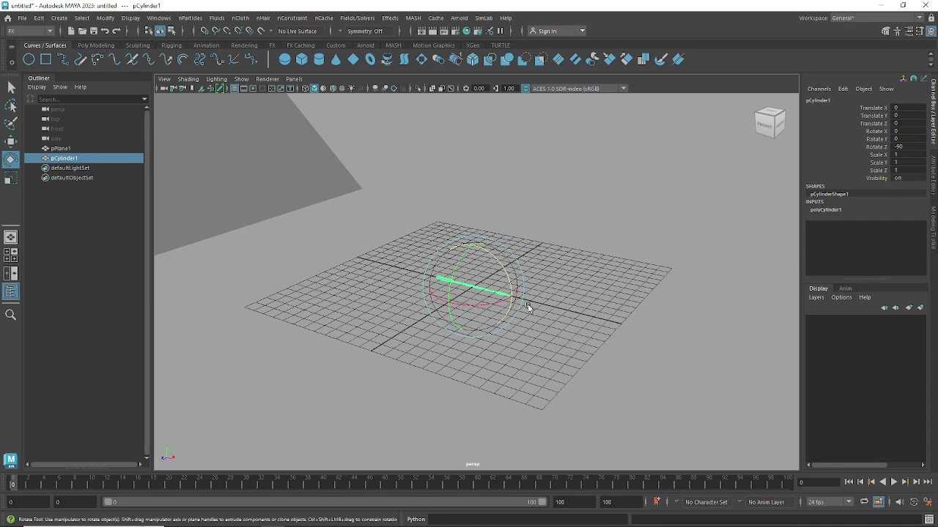
{"action": "key", "text": "alt+b"}
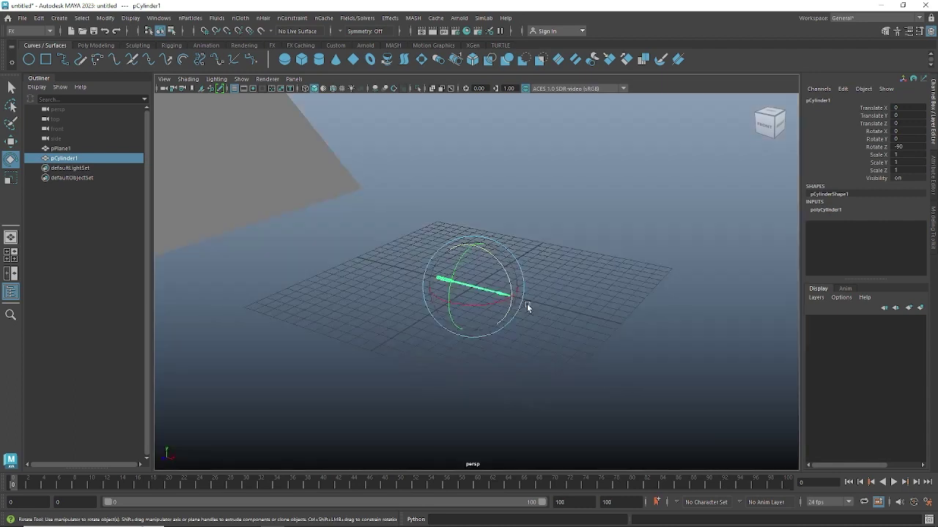
{"action": "key", "text": "alt+b"}
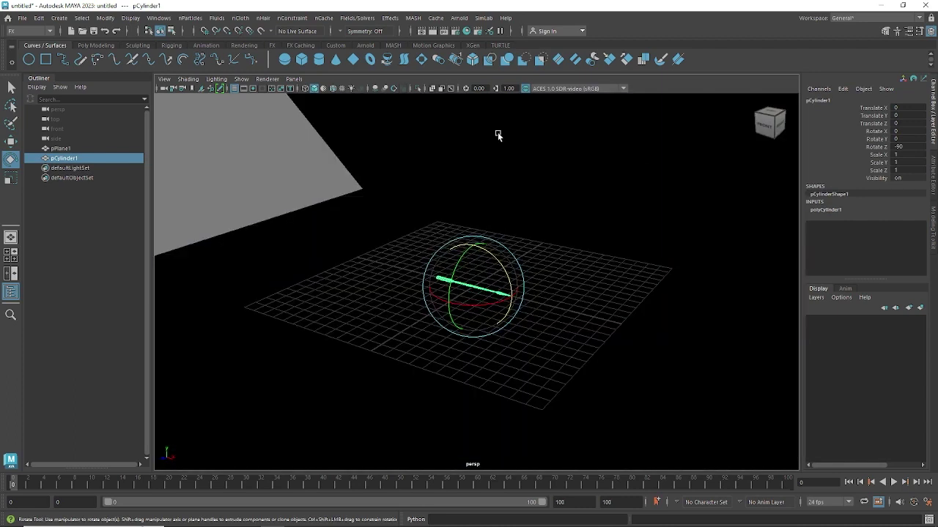
Select the large tilted plane as the object for emitting particles
{"action": "left_click_drag", "start_coordinate": [498, 136], "coordinate": [490, 203], "text": "alt"}
{"action": "left_click", "coordinate": [379, 265]}
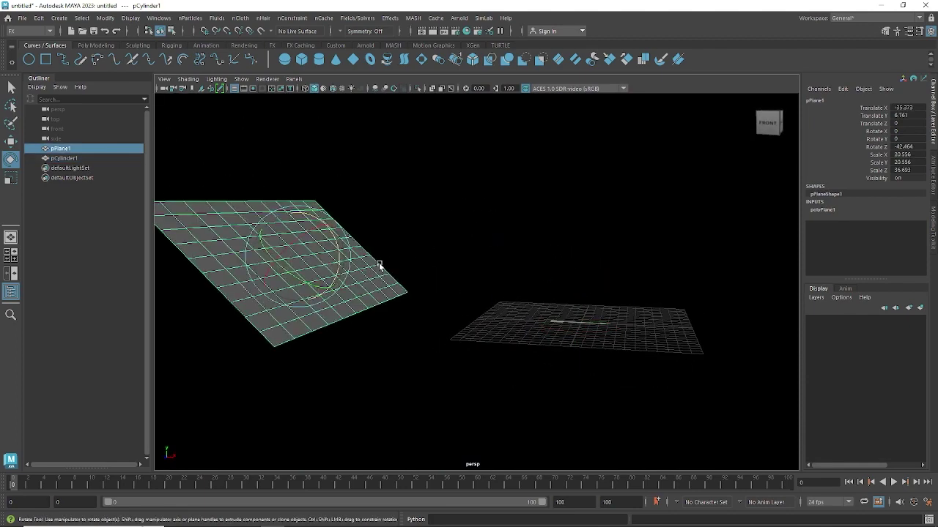
{"action": "left_click_drag", "start_coordinate": [379, 266], "coordinate": [549, 207], "text": "alt"}
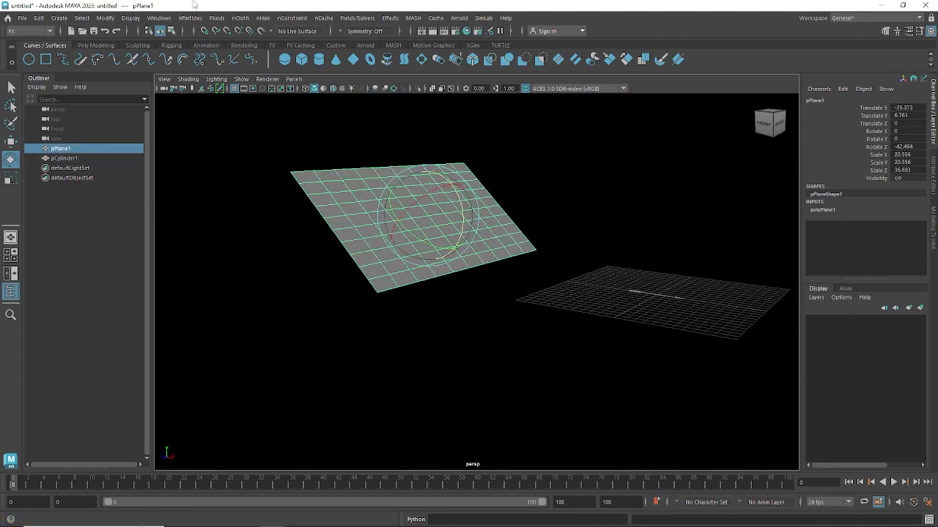
{"action": "left_click", "coordinate": [194, 19]}
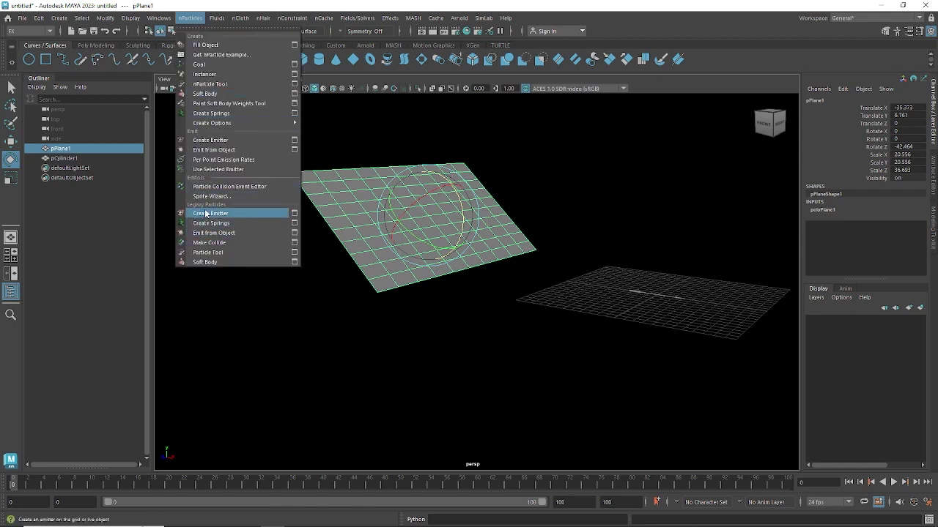
{"action": "left_click", "coordinate": [294, 214]}
{"action": "left_click", "coordinate": [654, 193]}
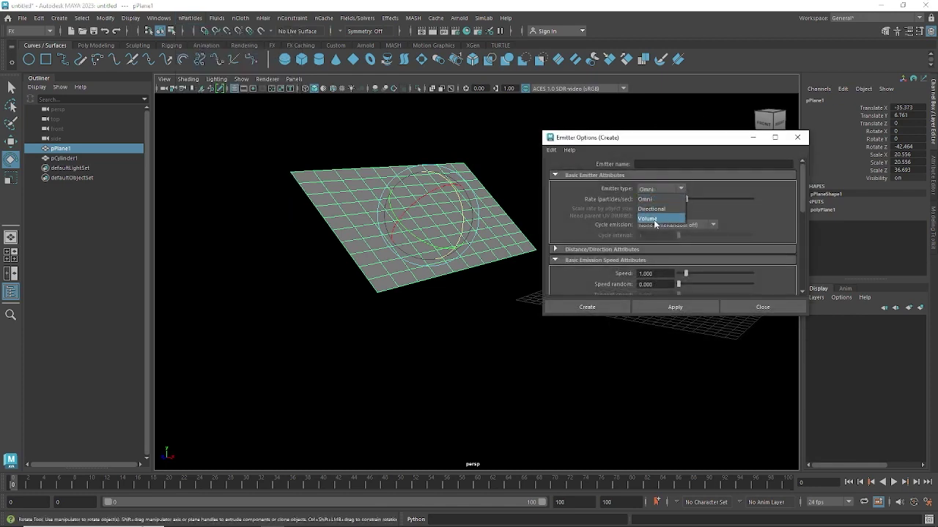
{"action": "left_click", "coordinate": [654, 197]}
{"action": "left_click", "coordinate": [797, 137]}
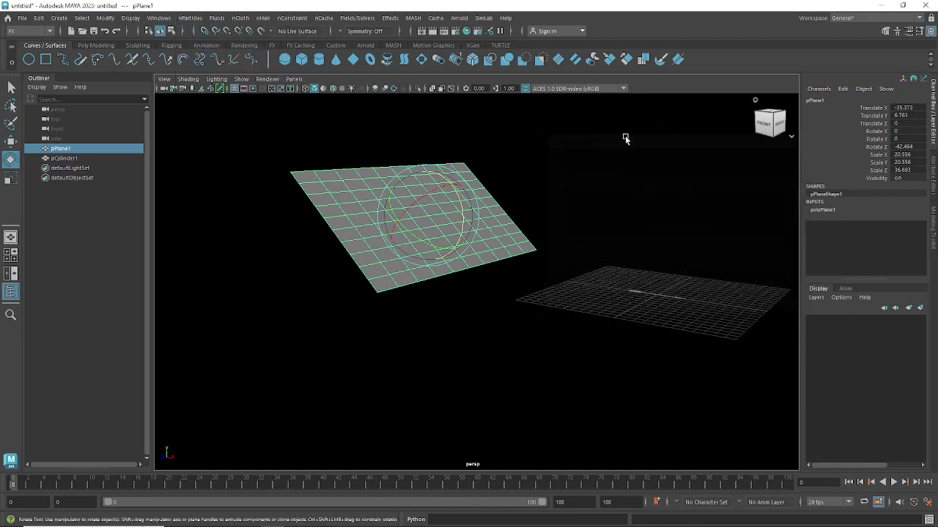
Create a legacy Emit from Object emitter on the tilted plane with emitter type Surface and a rate of 50 particles per second
{"action": "left_click", "coordinate": [190, 18]}
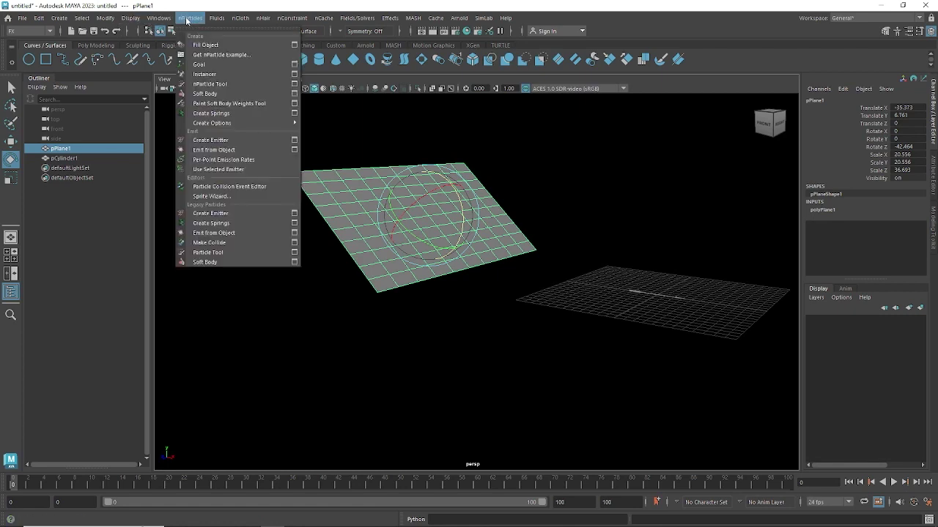
{"action": "left_click", "coordinate": [294, 233]}
{"action": "left_click", "coordinate": [650, 192]}
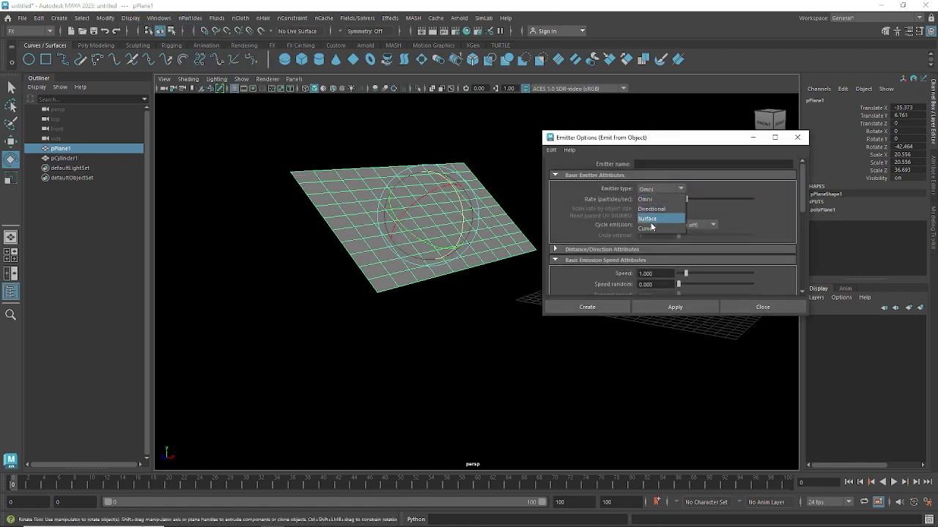
{"action": "left_click", "coordinate": [649, 219]}
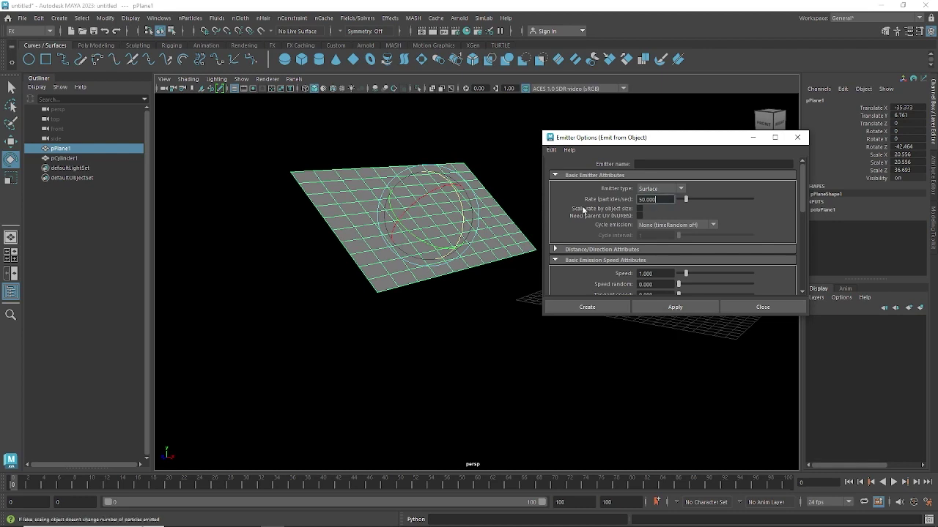
{"action": "left_click", "coordinate": [588, 313]}
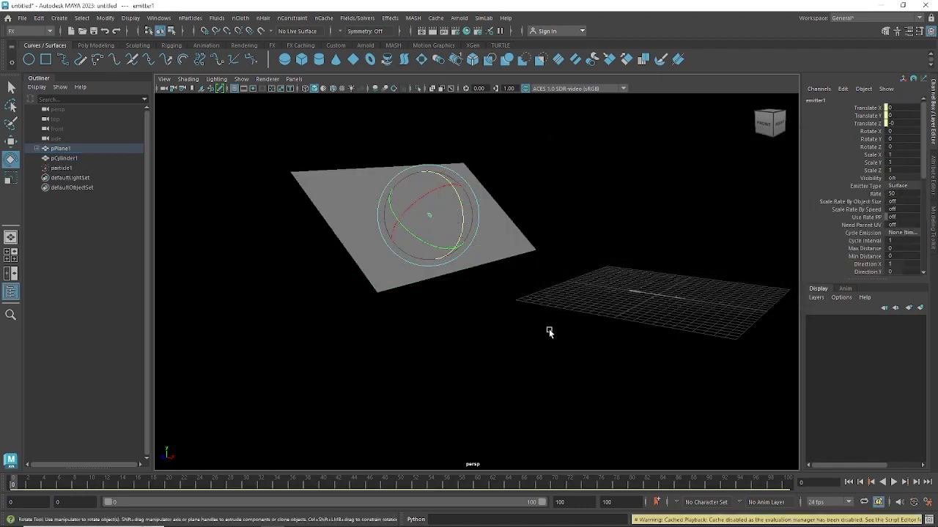
Play the simulation to preview the particles being emitted from the tilted plane
{"action": "left_click_drag", "start_coordinate": [548, 328], "coordinate": [546, 342], "text": "alt"}
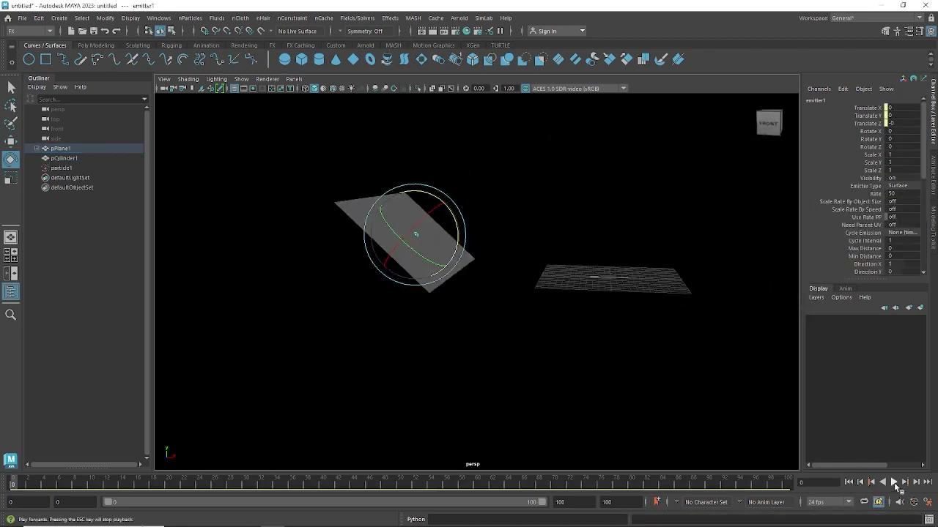
{"action": "left_click", "coordinate": [893, 482]}
{"action": "left_click", "coordinate": [893, 482]}
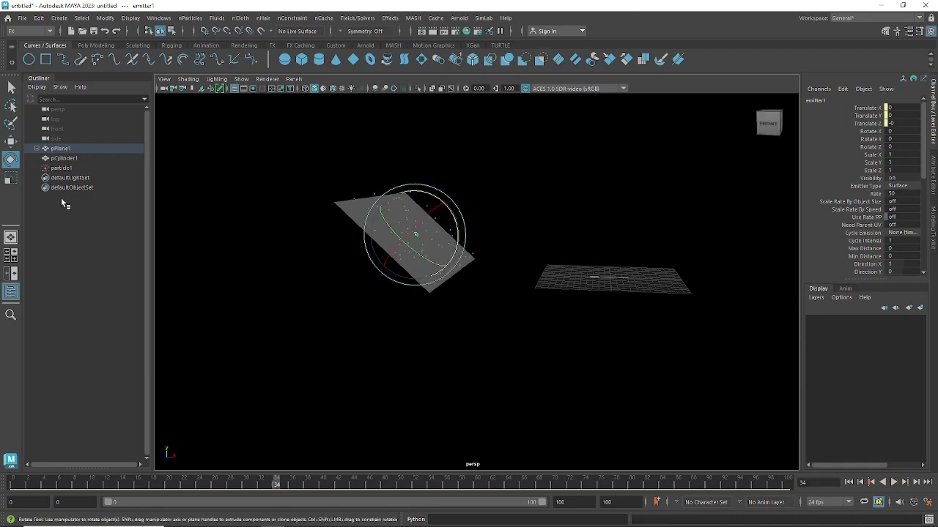
Set the surface emitter's basic emission speed to 20 in the particle object's emitter attributes
{"action": "left_click", "coordinate": [68, 170]}
{"action": "key", "text": "ctrl+a"}
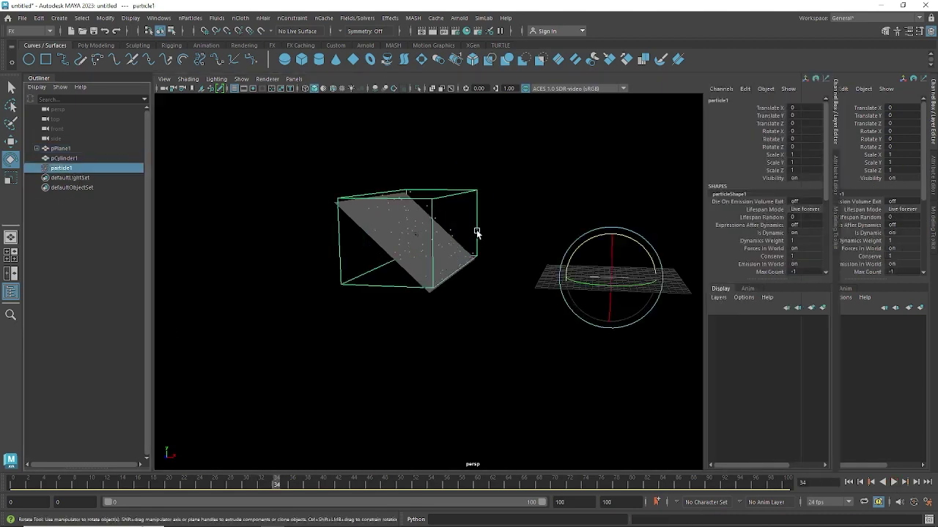
{"action": "left_click", "coordinate": [804, 99]}
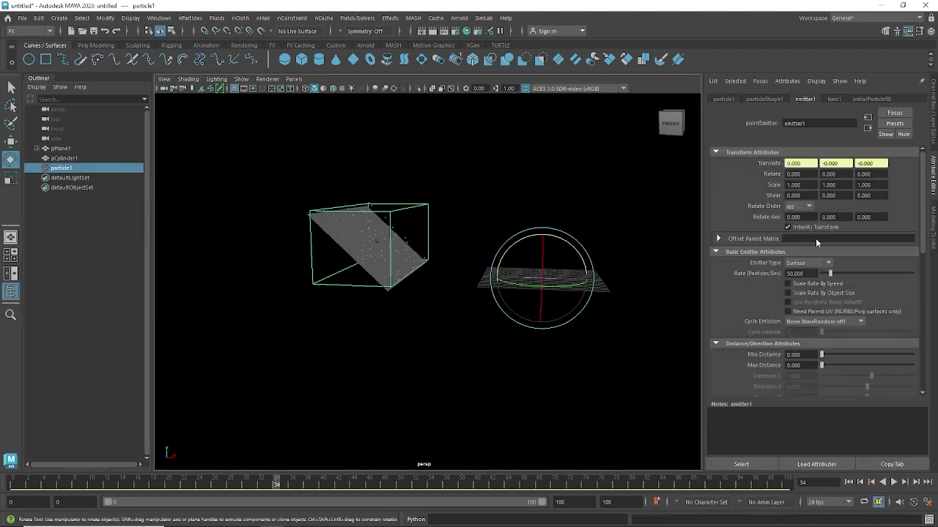
{"action": "left_click_drag", "start_coordinate": [923, 230], "coordinate": [923, 291]}
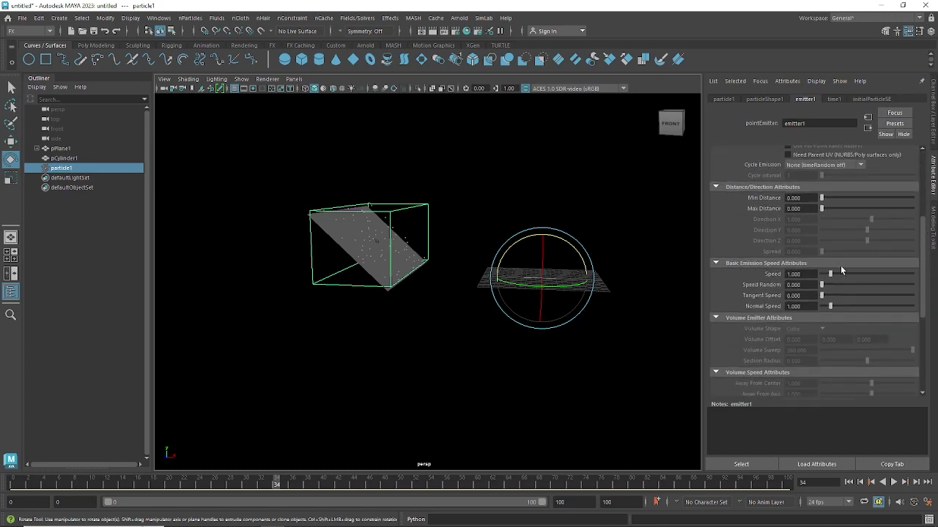
{"action": "left_click", "coordinate": [807, 273]}
{"action": "type", "text": "20"}
{"action": "key", "text": "Return"}
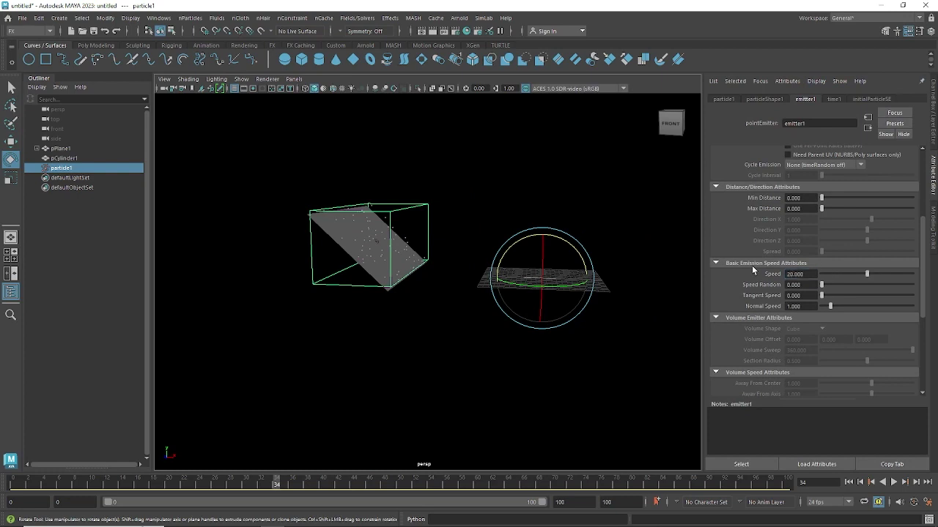
Replay the simulation from the first frame and examine how the particles travel away from the plane
{"action": "left_click", "coordinate": [848, 482]}
{"action": "left_click", "coordinate": [894, 482]}
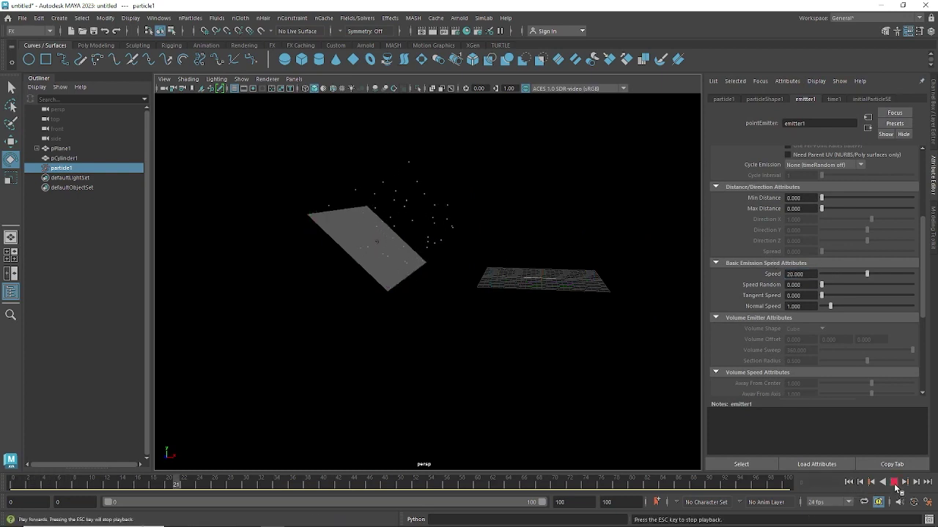
{"action": "left_click", "coordinate": [894, 482]}
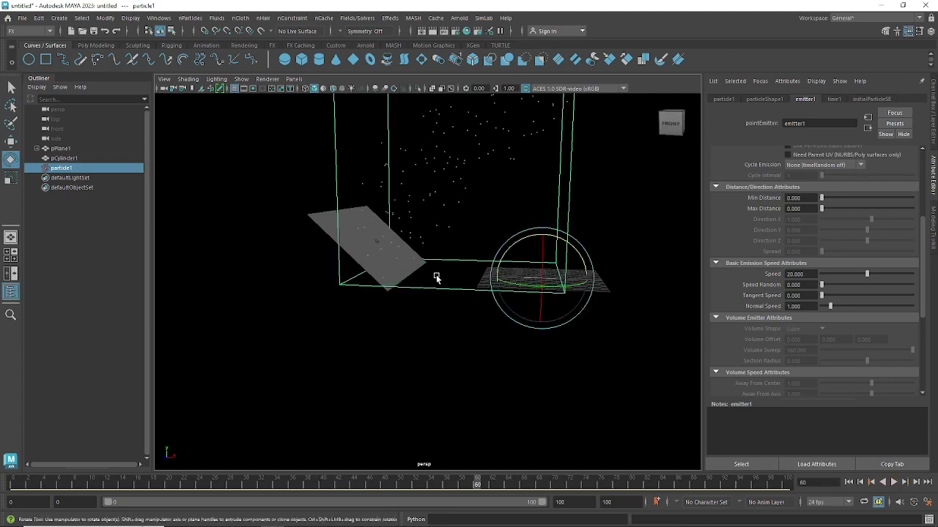
{"action": "left_click_drag", "start_coordinate": [435, 272], "coordinate": [360, 294], "text": "alt"}
{"action": "left_click_drag", "start_coordinate": [505, 188], "coordinate": [482, 168], "text": "alt"}
{"action": "key", "text": "ctrl+z"}
{"action": "left_click_drag", "start_coordinate": [613, 224], "coordinate": [536, 224], "text": "alt"}
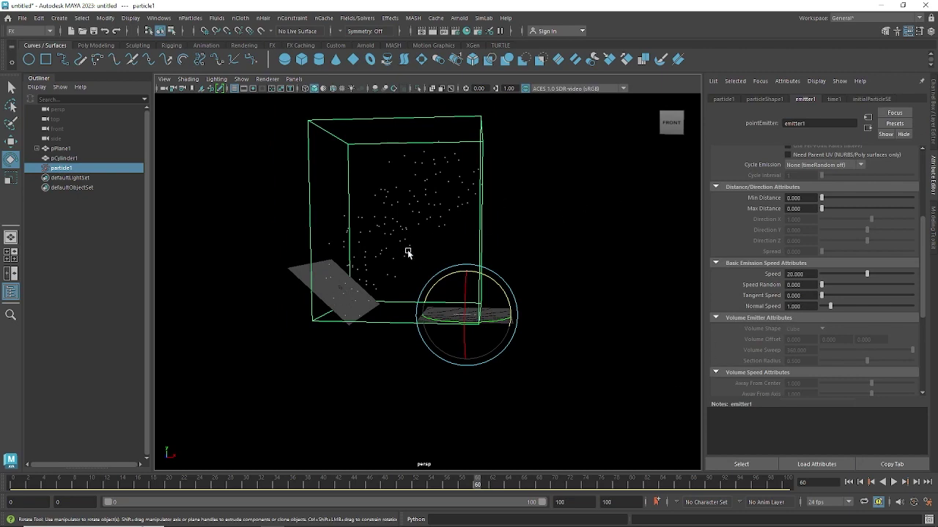
{"action": "left_click_drag", "start_coordinate": [551, 343], "coordinate": [395, 287], "text": "alt"}
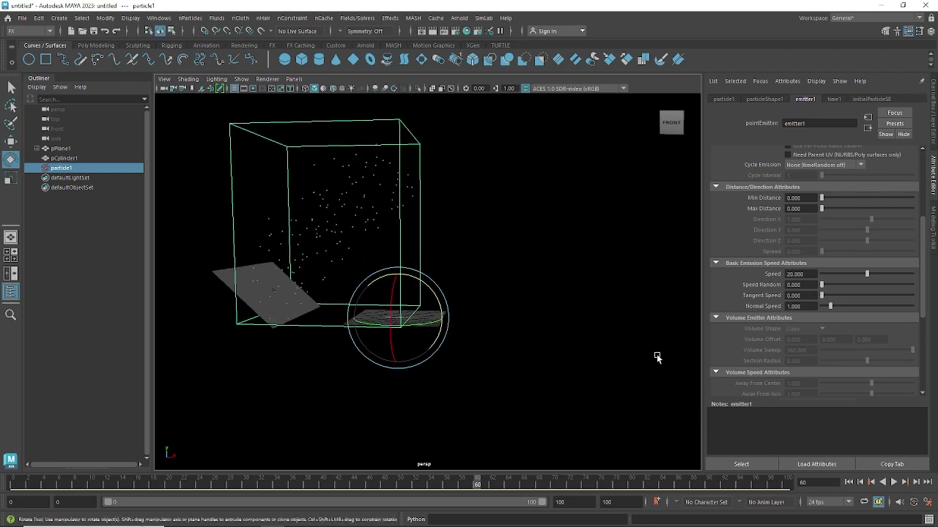
{"action": "left_click_drag", "start_coordinate": [538, 247], "coordinate": [539, 249], "text": "alt"}
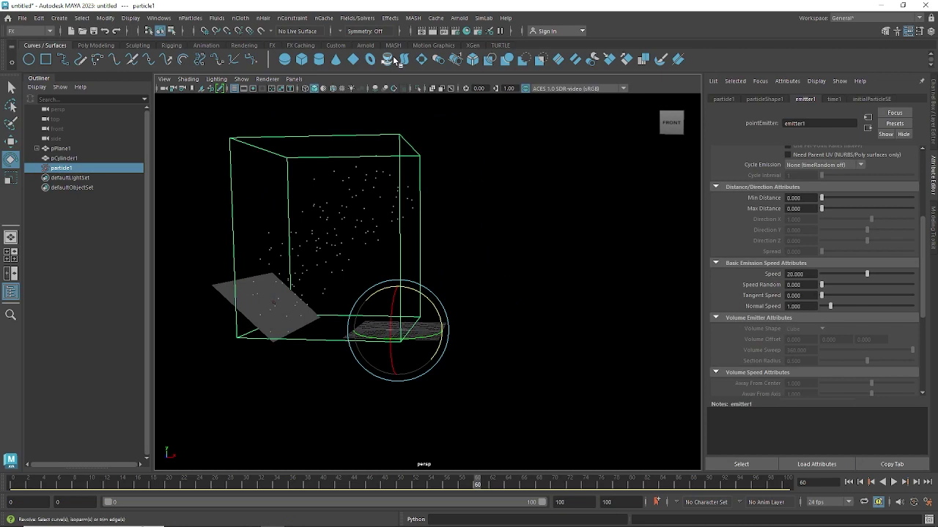
Add a gravity field to the selected particles and play the simulation from the start to check their arc
{"action": "left_click", "coordinate": [357, 18]}
{"action": "left_click", "coordinate": [372, 65]}
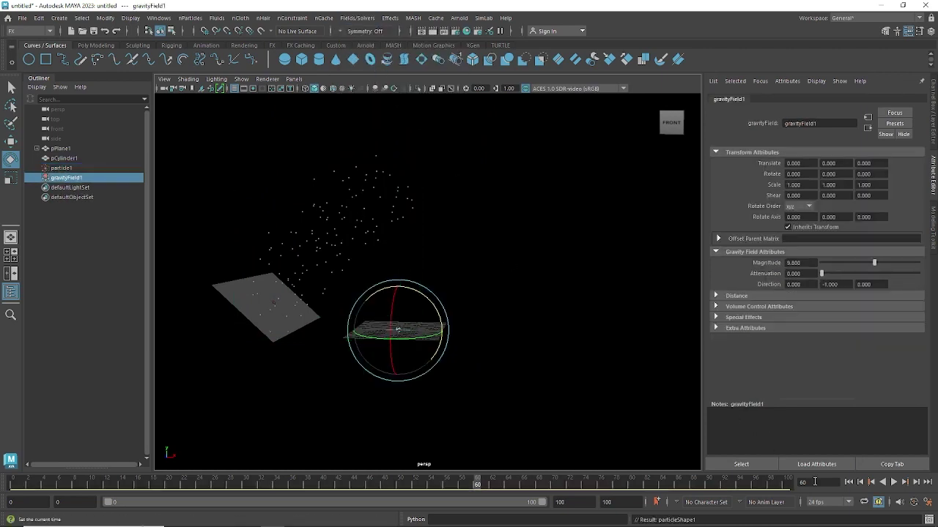
{"action": "left_click", "coordinate": [849, 482]}
{"action": "left_click", "coordinate": [893, 482]}
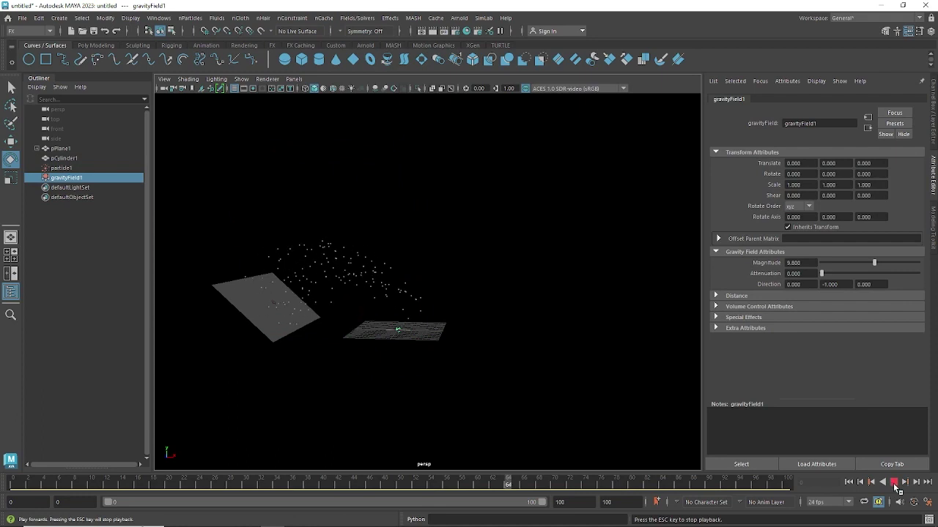
{"action": "left_click", "coordinate": [894, 482]}
{"action": "left_click_drag", "start_coordinate": [528, 307], "coordinate": [456, 395], "text": "alt"}
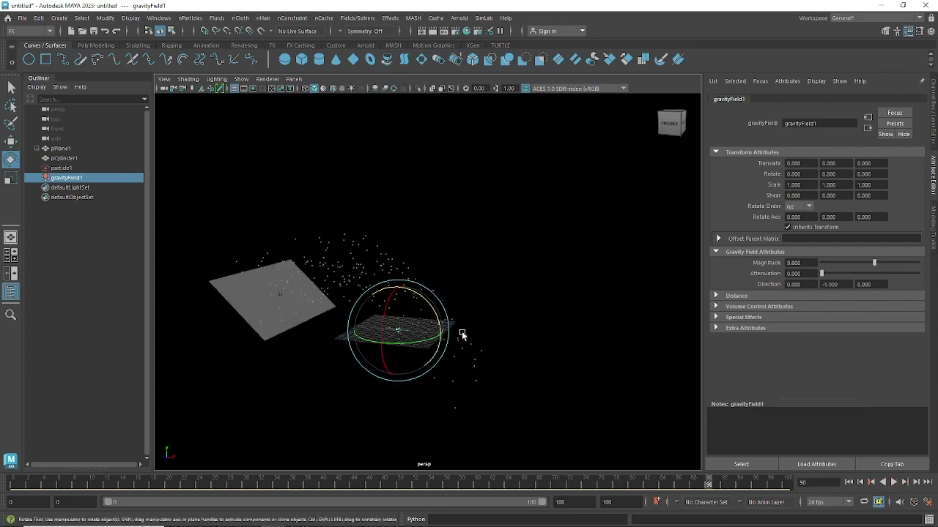
Create a polygon plane at the grid origin and scale it uniformly to about 27 as a ground surface
{"action": "left_click", "coordinate": [59, 17]}
{"action": "mouse_move", "coordinate": [110, 54]}
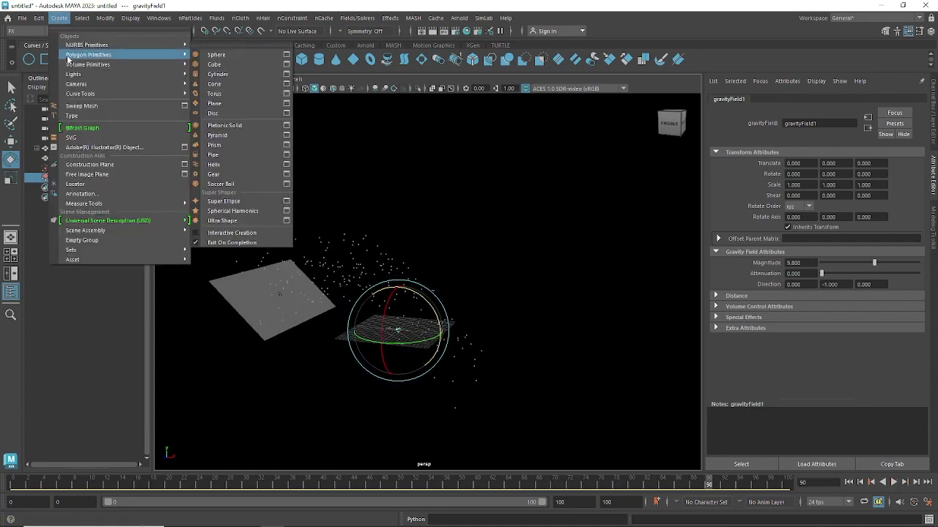
{"action": "left_click", "coordinate": [214, 103]}
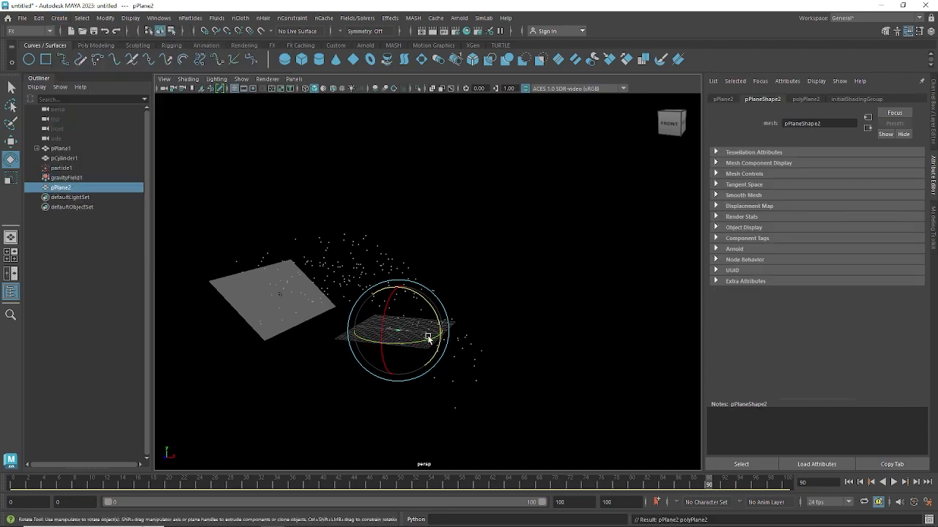
{"action": "key", "text": "w"}
{"action": "left_click_drag", "start_coordinate": [477, 357], "coordinate": [460, 362], "text": "alt"}
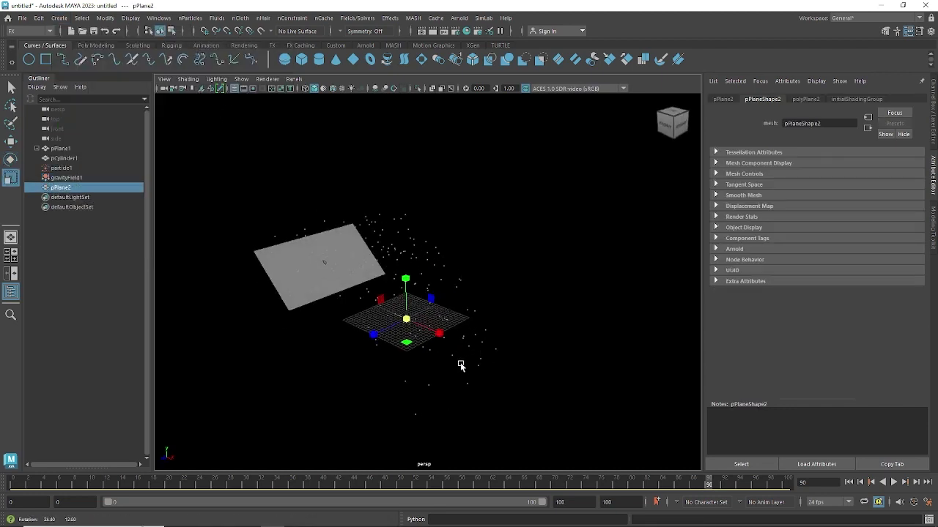
{"action": "key", "text": "r"}
{"action": "left_click_drag", "start_coordinate": [407, 320], "coordinate": [481, 316]}
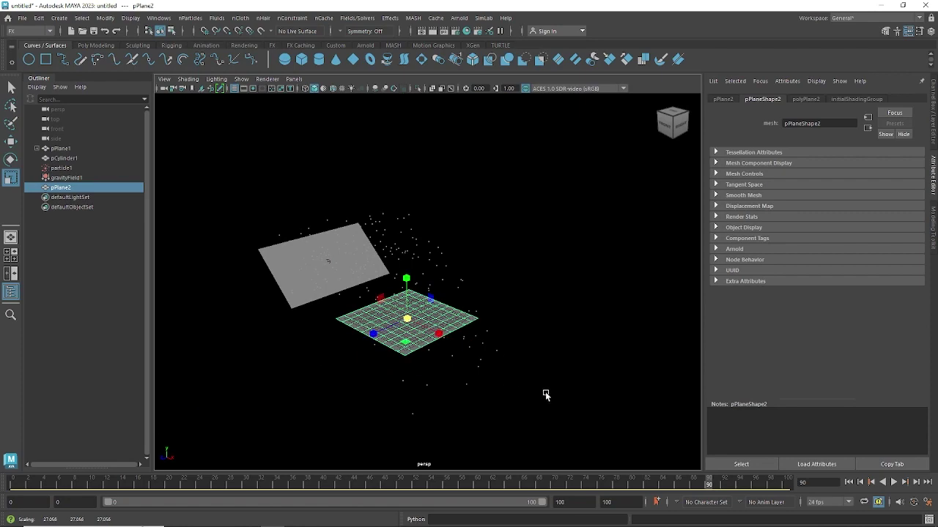
Stretch the ground plane along its X axis and widen it along Z so it extends under the particles' path
{"action": "left_click_drag", "start_coordinate": [488, 393], "coordinate": [489, 364], "text": "alt"}
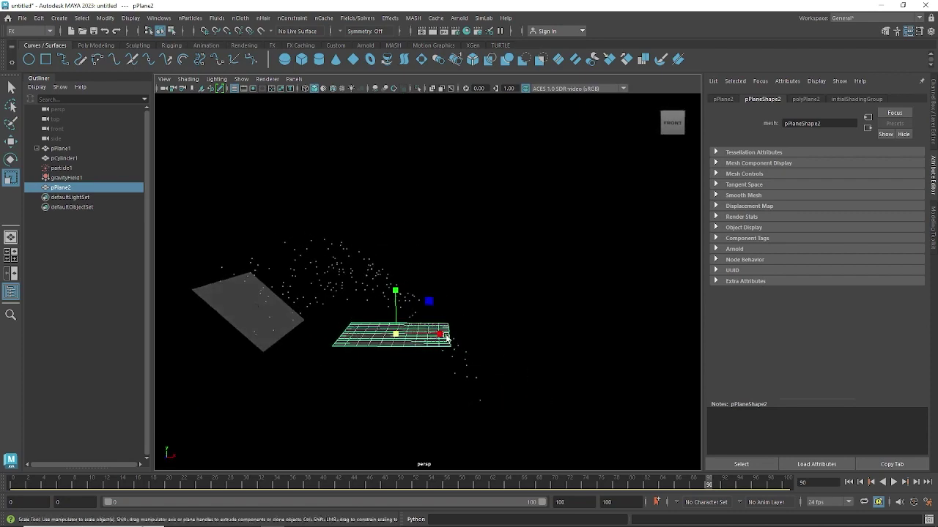
{"action": "left_click_drag", "start_coordinate": [446, 337], "coordinate": [435, 371]}
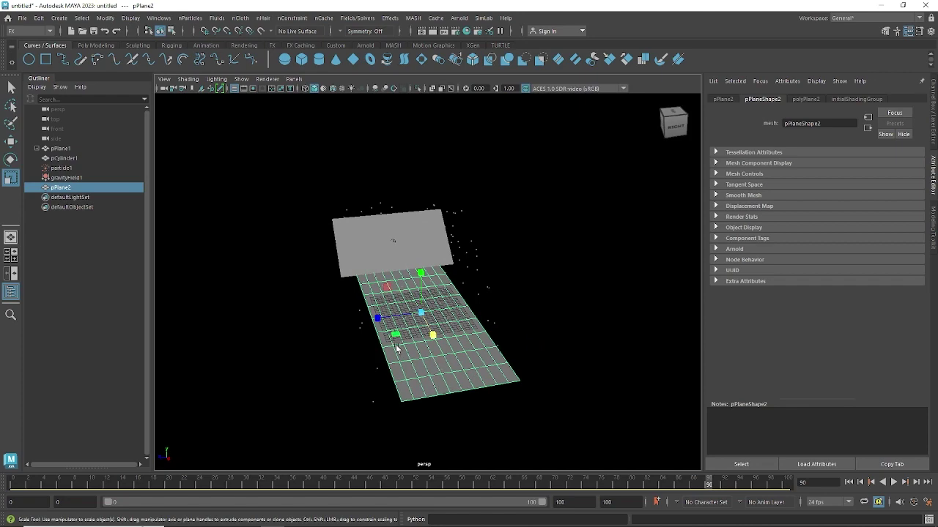
{"action": "left_click_drag", "start_coordinate": [375, 320], "coordinate": [434, 349]}
Play the simulation in the front view and check where the particles cross the ground plane
{"action": "key", "text": "space"}
{"action": "key", "text": "space"}
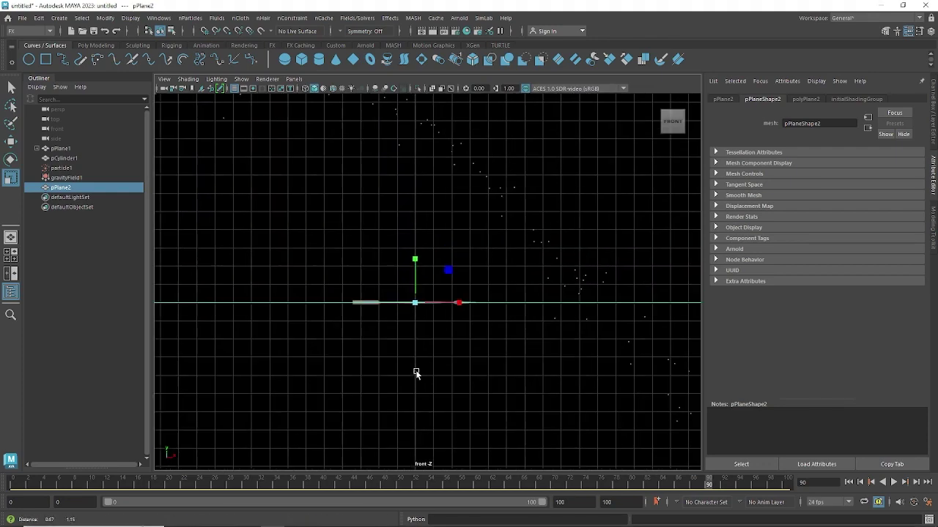
{"action": "middle_click_drag", "start_coordinate": [483, 356], "coordinate": [569, 341], "text": "alt"}
{"action": "right_click_drag", "start_coordinate": [569, 342], "coordinate": [384, 305], "text": "alt"}
{"action": "left_click", "coordinate": [891, 482]}
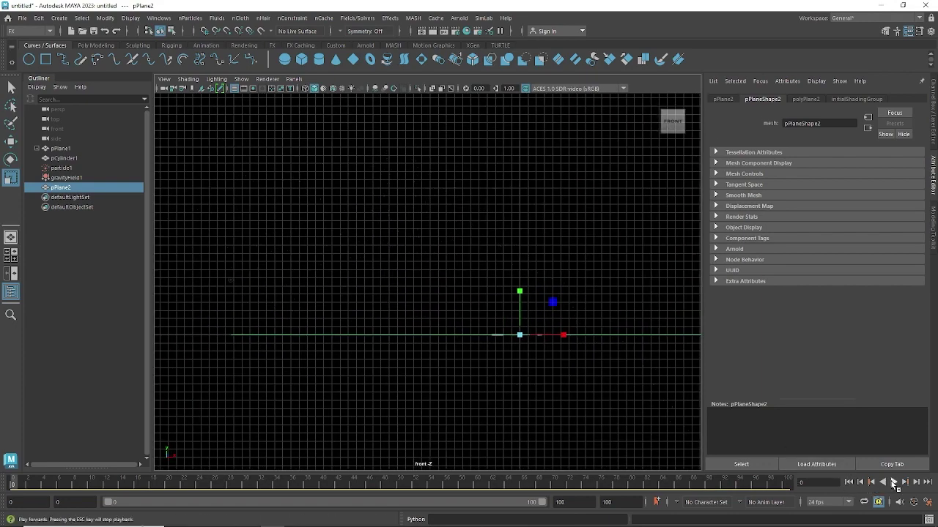
{"action": "right_click_drag", "start_coordinate": [560, 392], "coordinate": [388, 379], "text": "alt"}
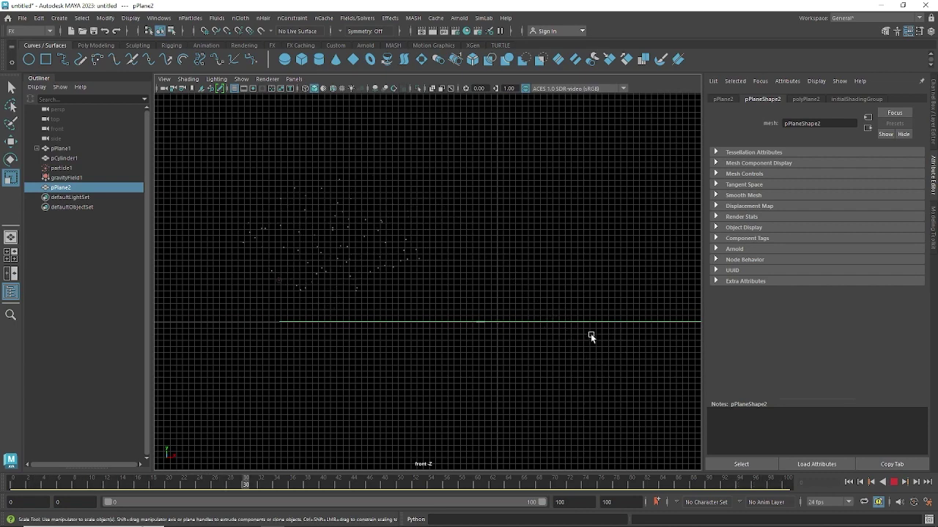
{"action": "left_click", "coordinate": [895, 484]}
Set the particle emitter's Speed Random to 10 in its basic emission speed attributes
{"action": "left_click", "coordinate": [514, 274]}
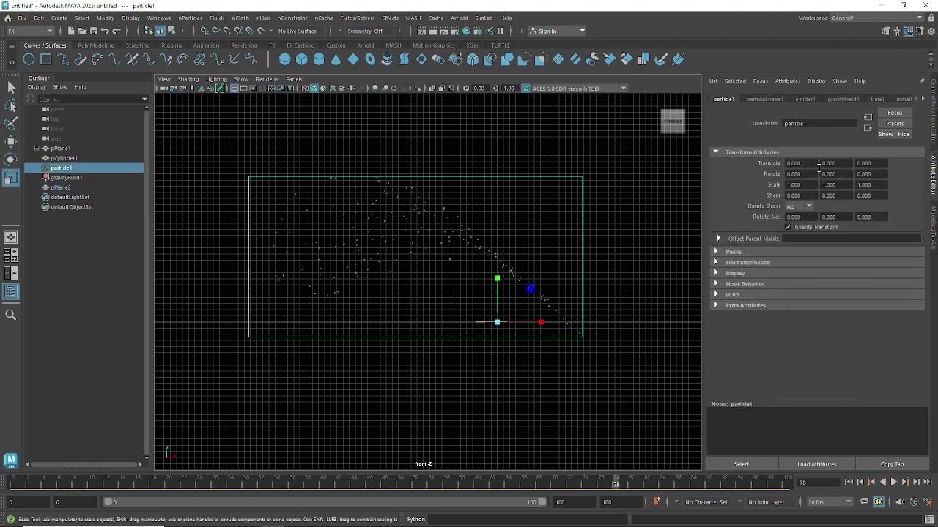
{"action": "left_click", "coordinate": [805, 98]}
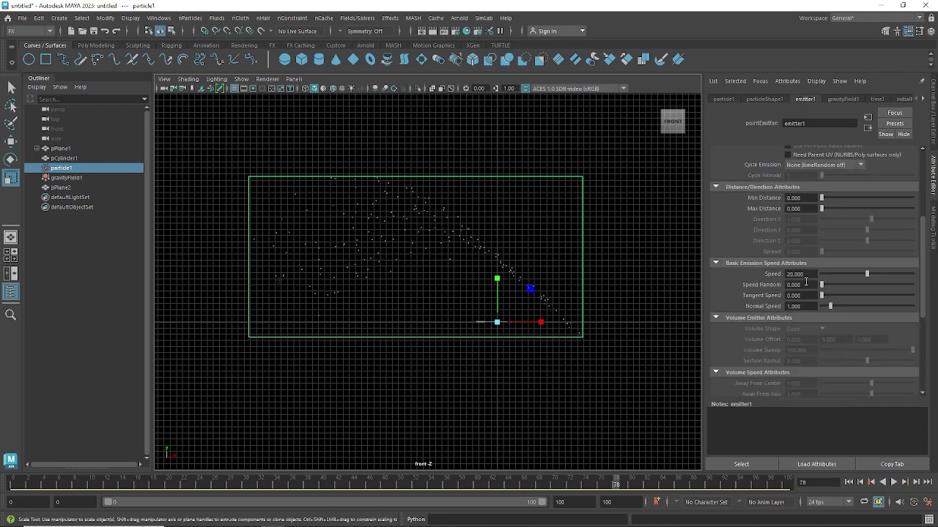
{"action": "left_click_drag", "start_coordinate": [805, 277], "coordinate": [781, 274]}
{"action": "key", "text": "Tab"}
{"action": "key", "text": "Return"}
Replay the simulation in the front and perspective views to examine the randomized particle speeds
{"action": "left_click", "coordinate": [849, 482]}
{"action": "left_click", "coordinate": [894, 482]}
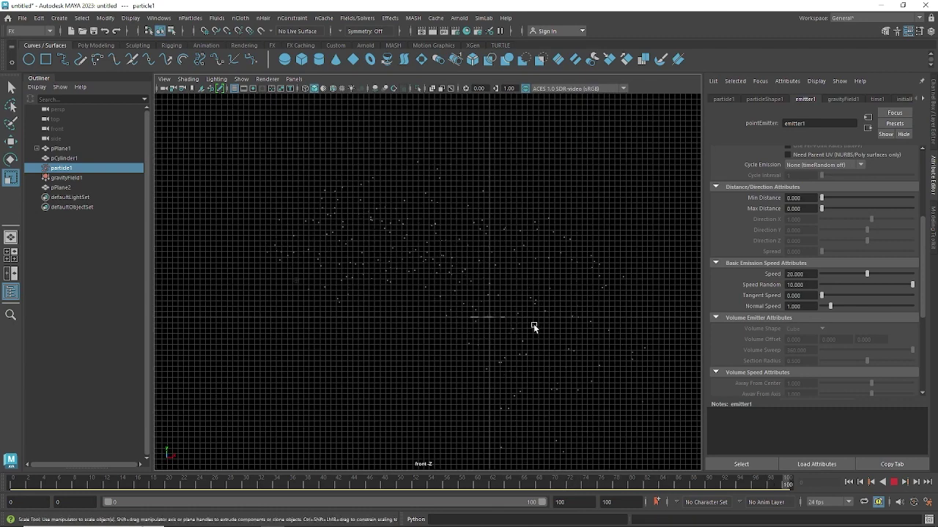
{"action": "key", "text": "Escape"}
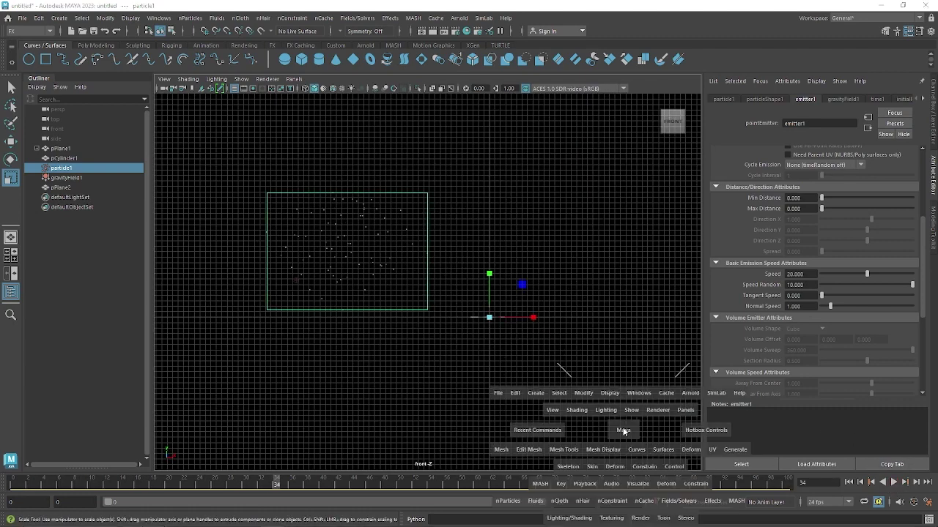
{"action": "key", "text": "space"}
{"action": "left_click_drag", "start_coordinate": [624, 374], "coordinate": [580, 354]}
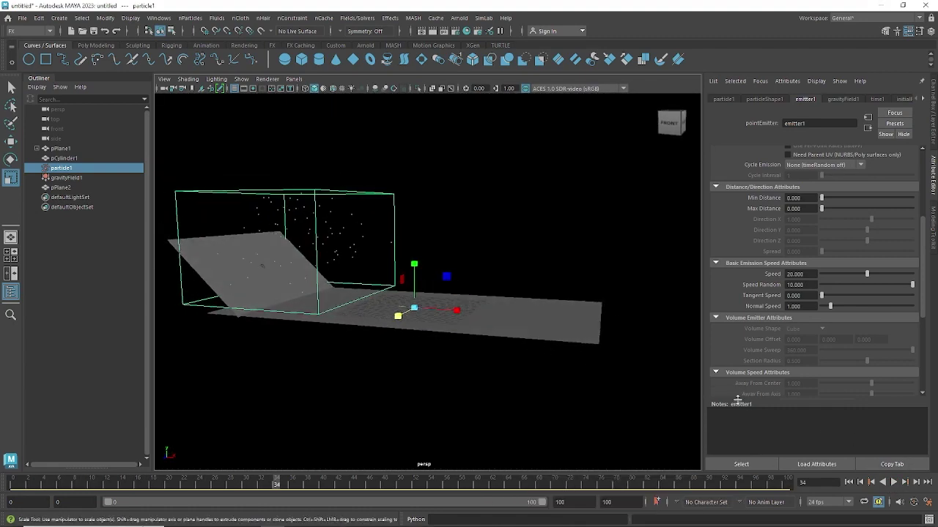
{"action": "left_click", "coordinate": [893, 482]}
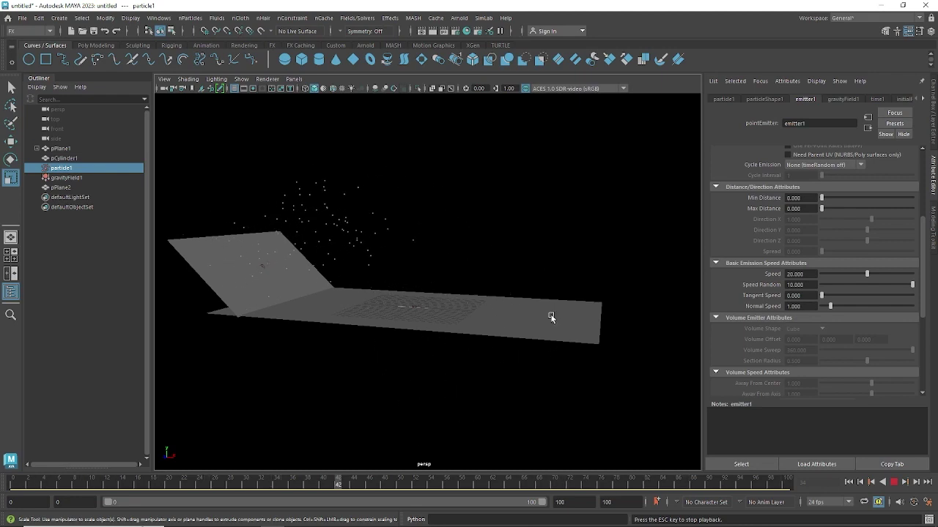
{"action": "left_click_drag", "start_coordinate": [481, 261], "coordinate": [475, 240], "text": "alt"}
{"action": "key", "text": "Escape"}
{"action": "left_click", "coordinate": [475, 240]}
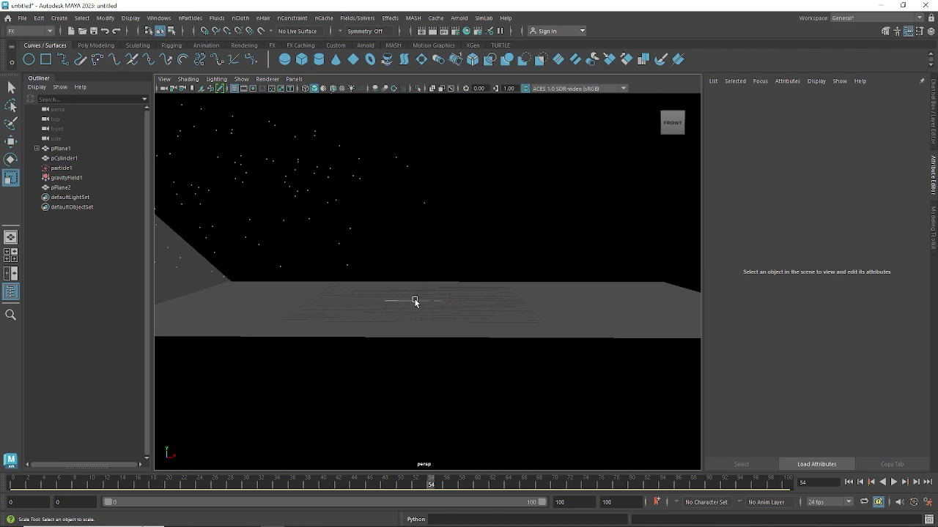
Rename the cylinder on the ground plane as arrow
{"action": "left_click", "coordinate": [415, 302]}
{"action": "left_click_drag", "start_coordinate": [544, 258], "coordinate": [514, 236], "text": "alt"}
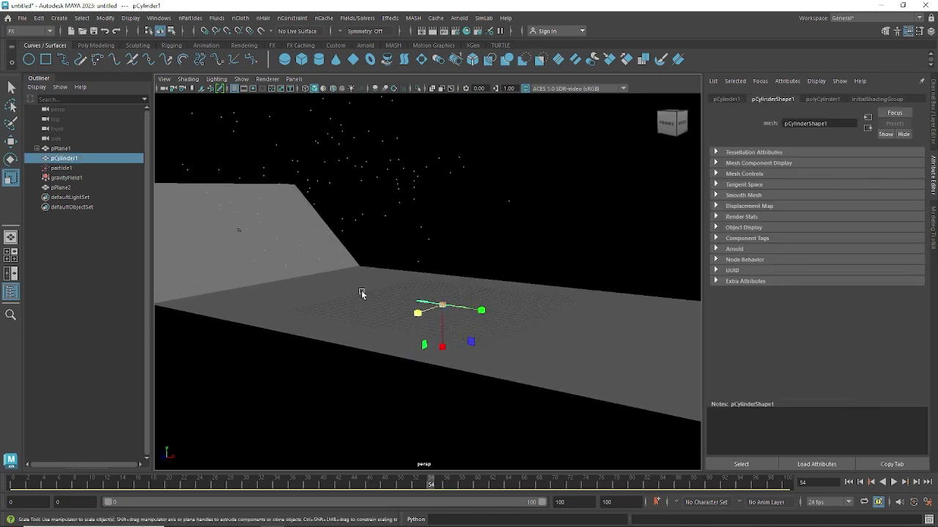
{"action": "double_click", "coordinate": [83, 160]}
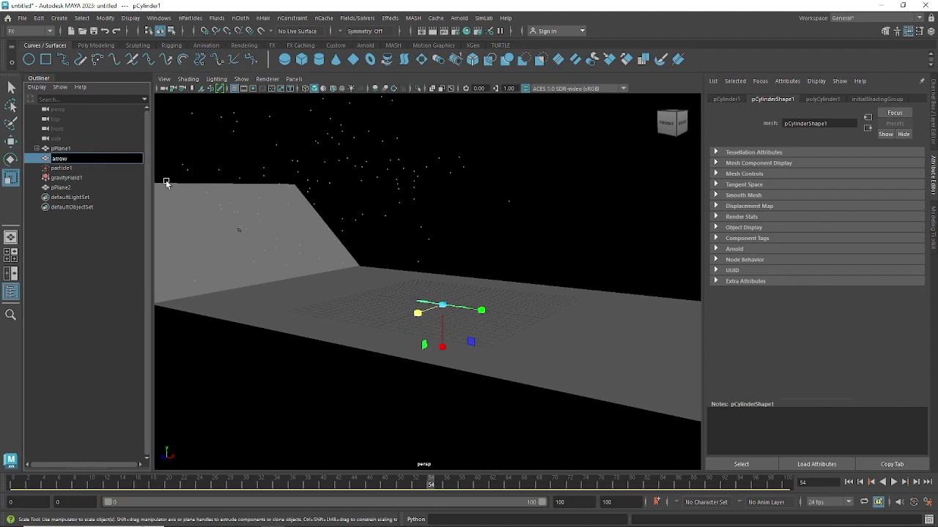
{"action": "key", "text": "Return"}
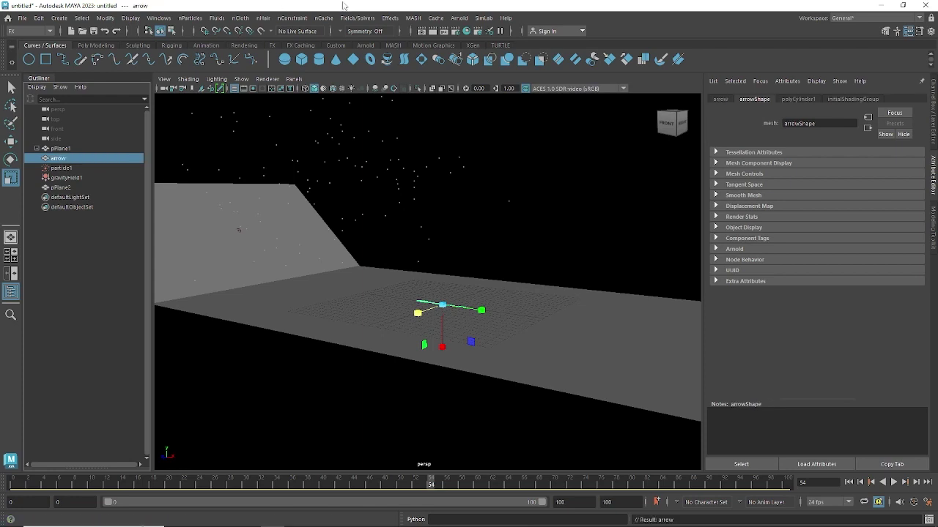
Create a particle instancer that uses arrow as the instanced object on particleShape1, with World position and Geometry level of detail
{"action": "left_click", "coordinate": [190, 18]}
{"action": "mouse_move", "coordinate": [224, 123]}
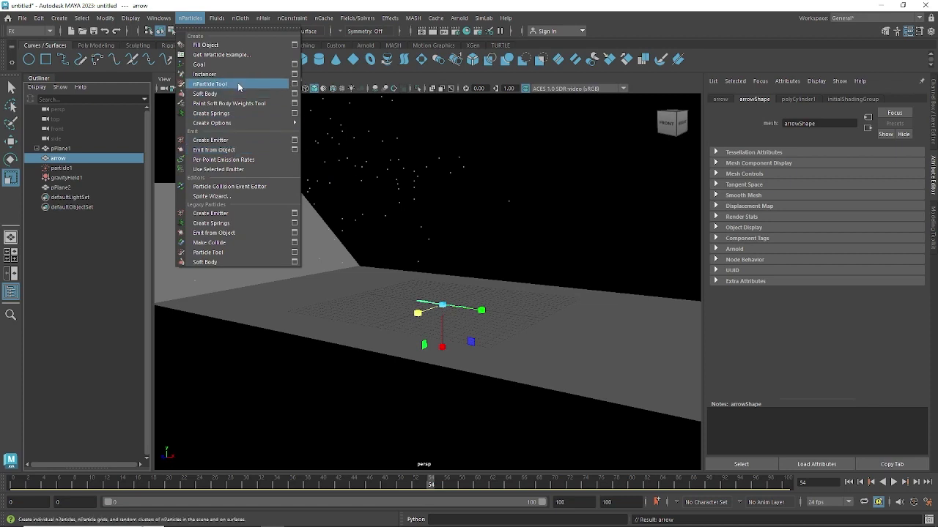
{"action": "left_click", "coordinate": [294, 75]}
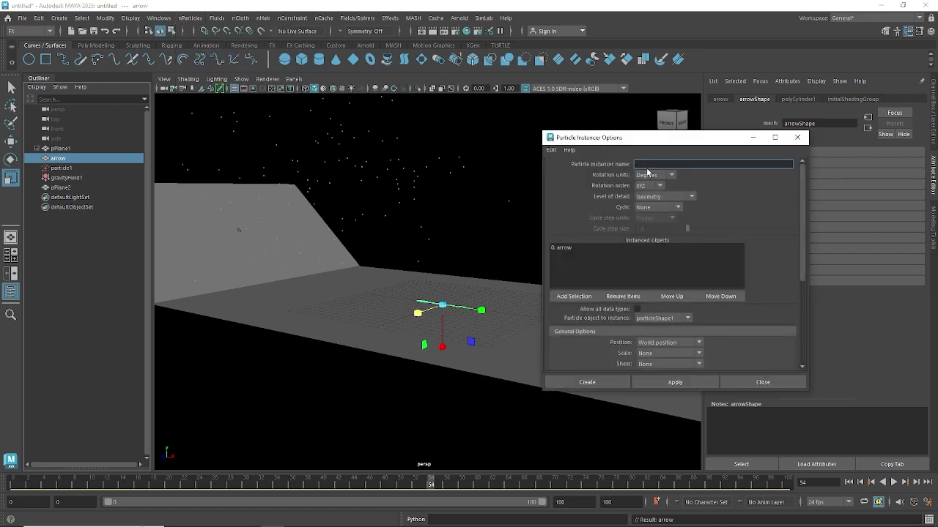
{"action": "left_click", "coordinate": [569, 257]}
{"action": "left_click", "coordinate": [588, 383]}
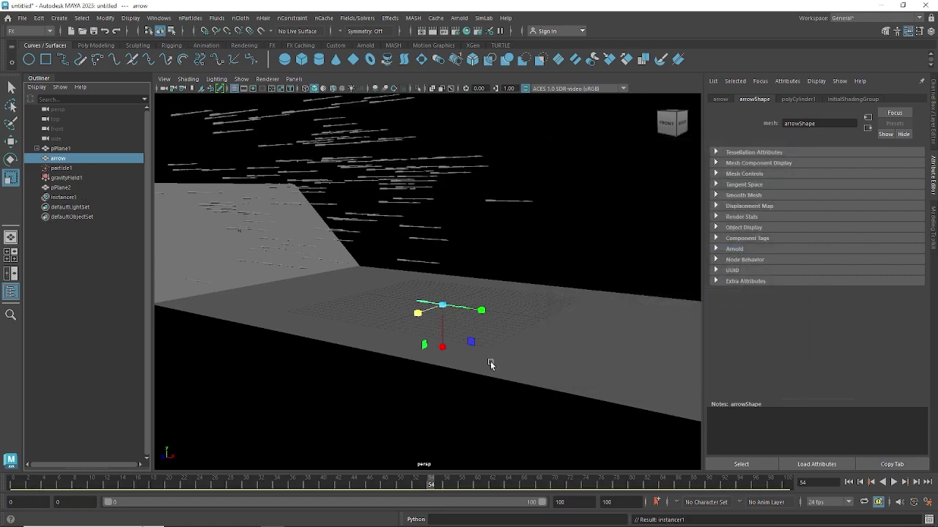
Play the simulation from the first frame and check how the instanced arrows move
{"action": "left_click_drag", "start_coordinate": [490, 362], "coordinate": [517, 290], "text": "alt"}
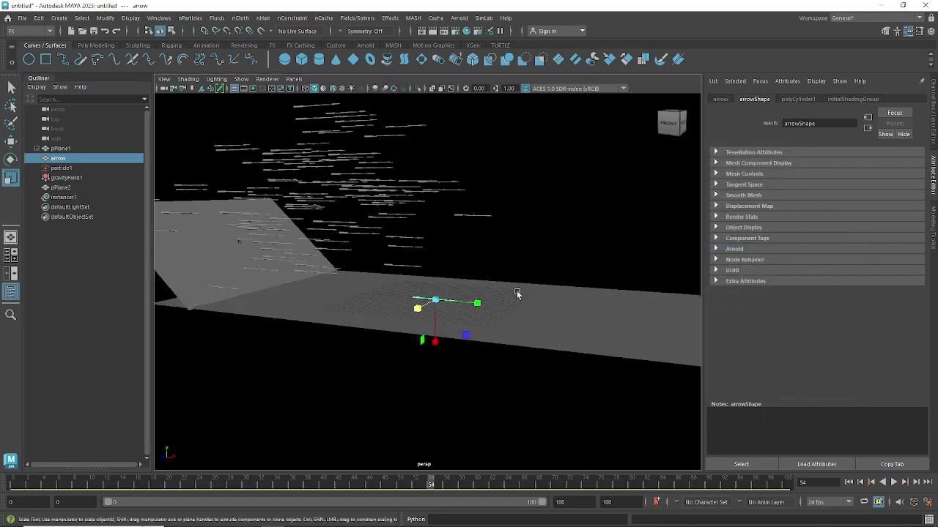
{"action": "left_click", "coordinate": [849, 482]}
{"action": "left_click", "coordinate": [894, 482]}
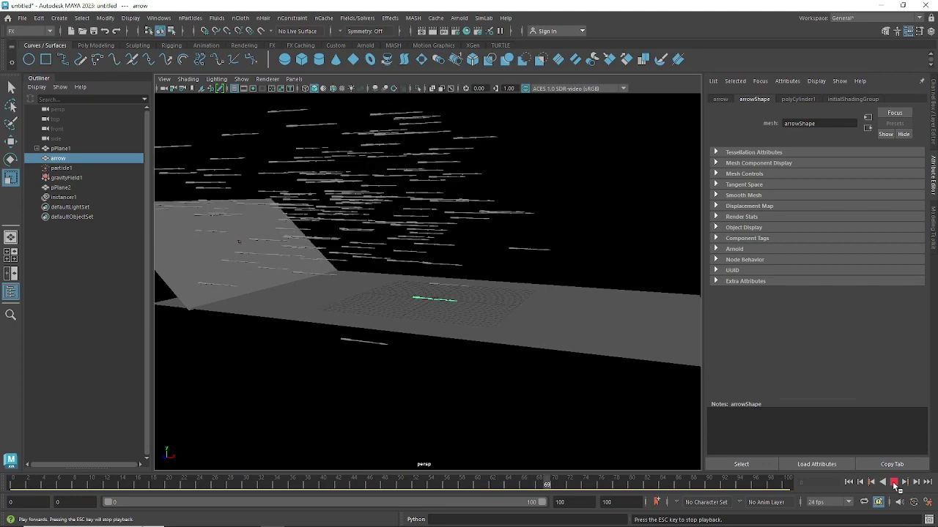
{"action": "left_click", "coordinate": [895, 487]}
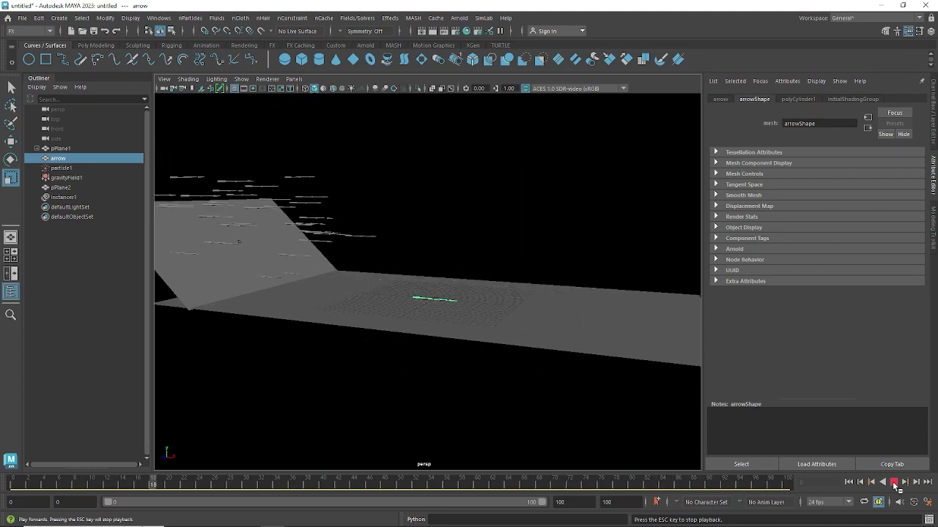
{"action": "key", "text": "r"}
Compare the orientation of the instanced arrows with the original arrow and its rotation values
{"action": "left_click_drag", "start_coordinate": [329, 207], "coordinate": [472, 211], "text": "alt"}
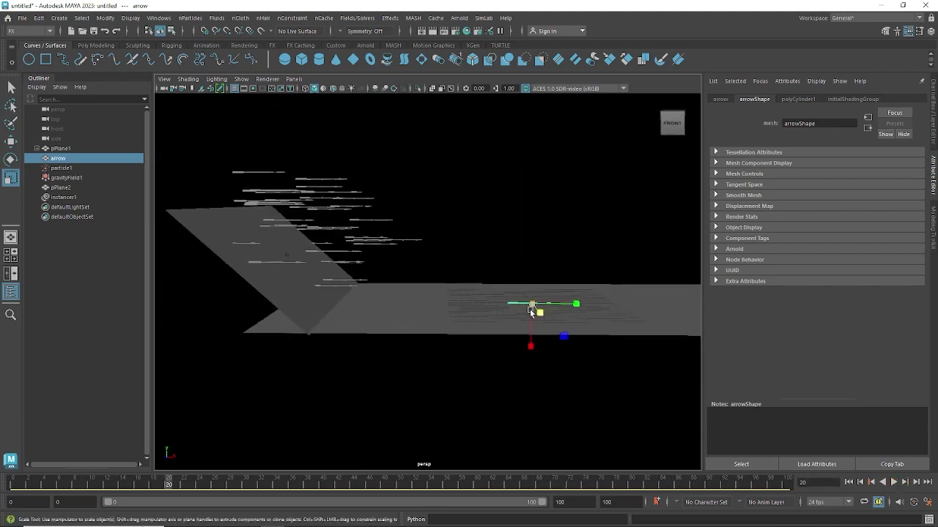
{"action": "left_click_drag", "start_coordinate": [389, 238], "coordinate": [447, 238], "text": "alt"}
{"action": "left_click", "coordinate": [414, 212]}
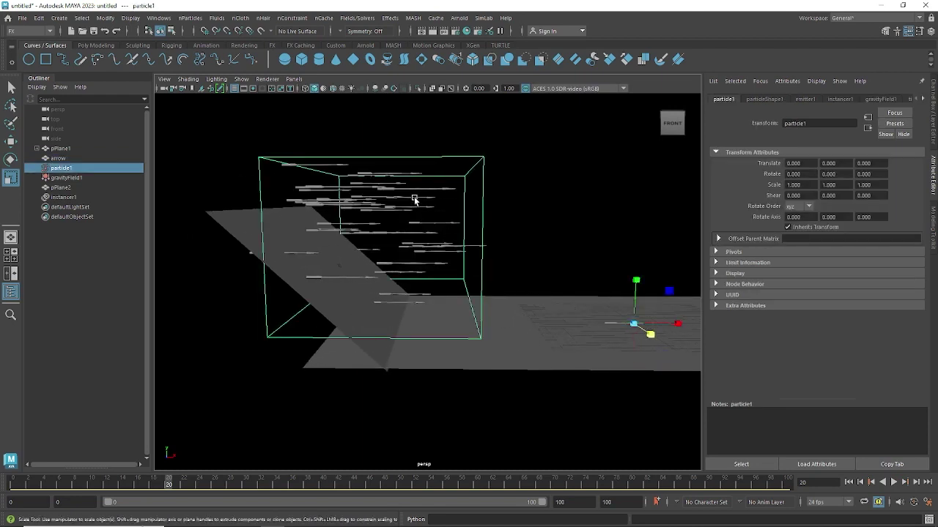
{"action": "right_click_drag", "start_coordinate": [411, 192], "coordinate": [528, 188], "text": "alt"}
{"action": "left_click", "coordinate": [593, 183]}
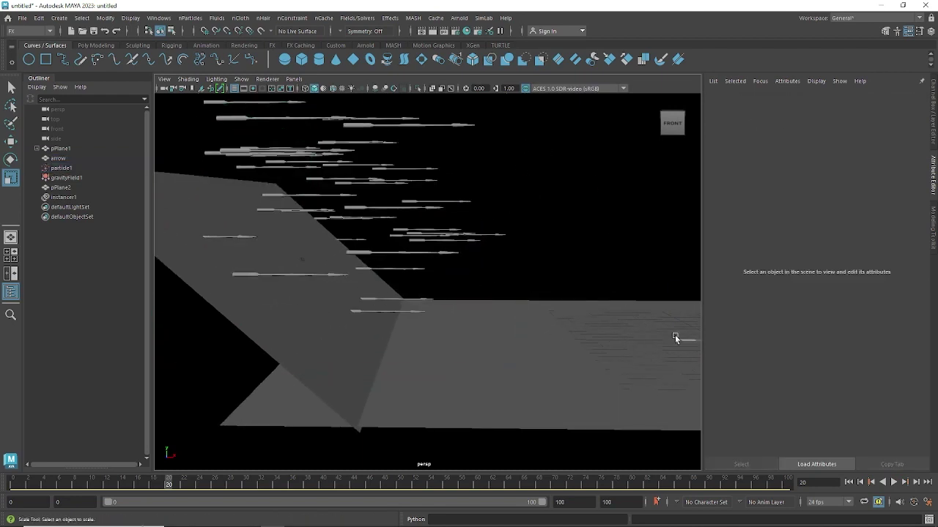
{"action": "right_click_drag", "start_coordinate": [675, 339], "coordinate": [432, 224], "text": "alt"}
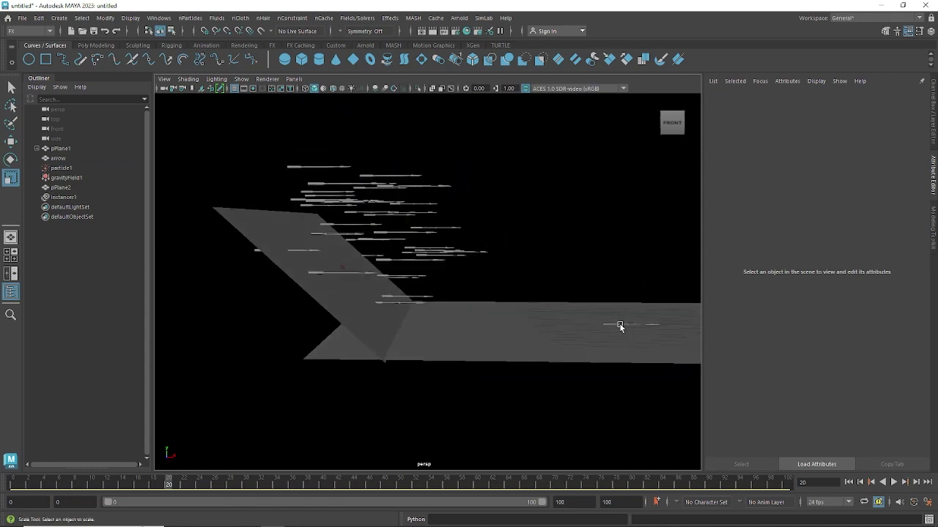
{"action": "middle_click_drag", "start_coordinate": [585, 360], "coordinate": [490, 356], "text": "alt"}
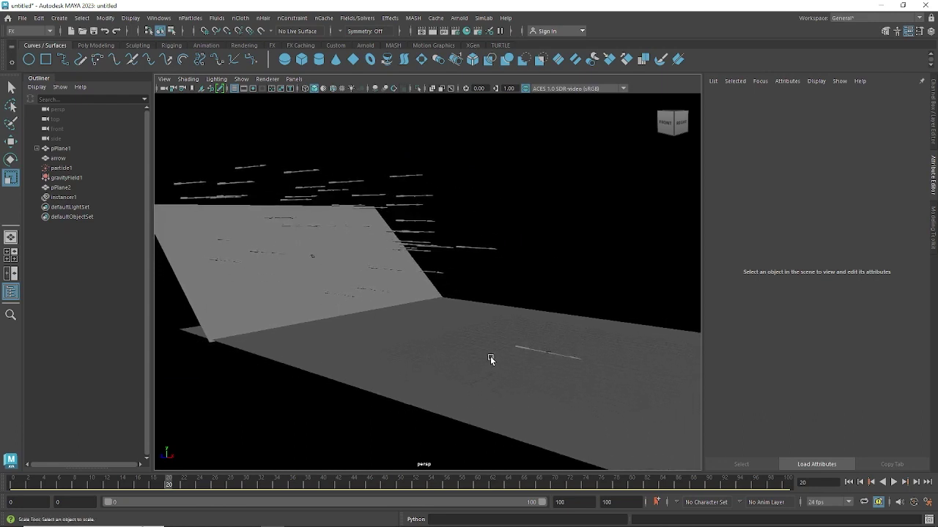
{"action": "left_click", "coordinate": [532, 352]}
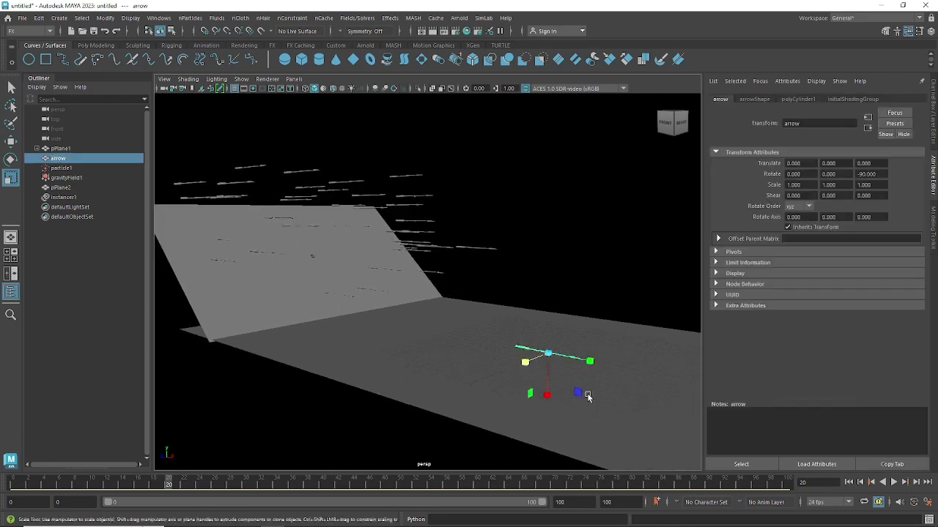
{"action": "left_click_drag", "start_coordinate": [479, 272], "coordinate": [463, 219], "text": "alt"}
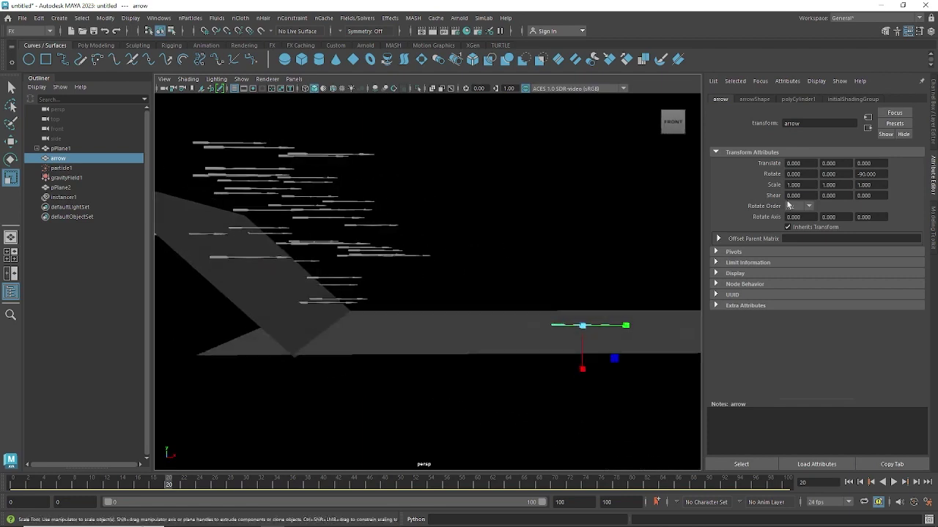
Set the Aim Direction in particleShape1's instancer rotation options to Velocity
{"action": "left_click", "coordinate": [65, 198]}
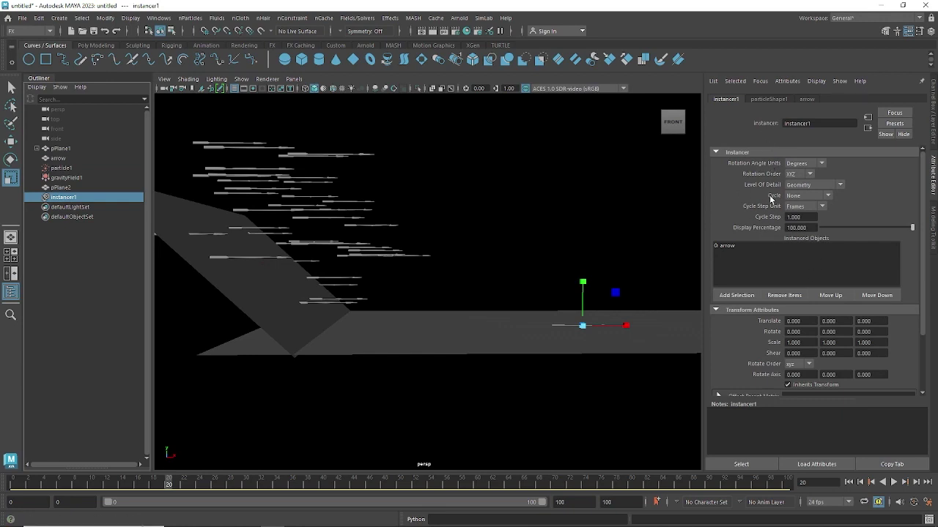
{"action": "left_click", "coordinate": [58, 168]}
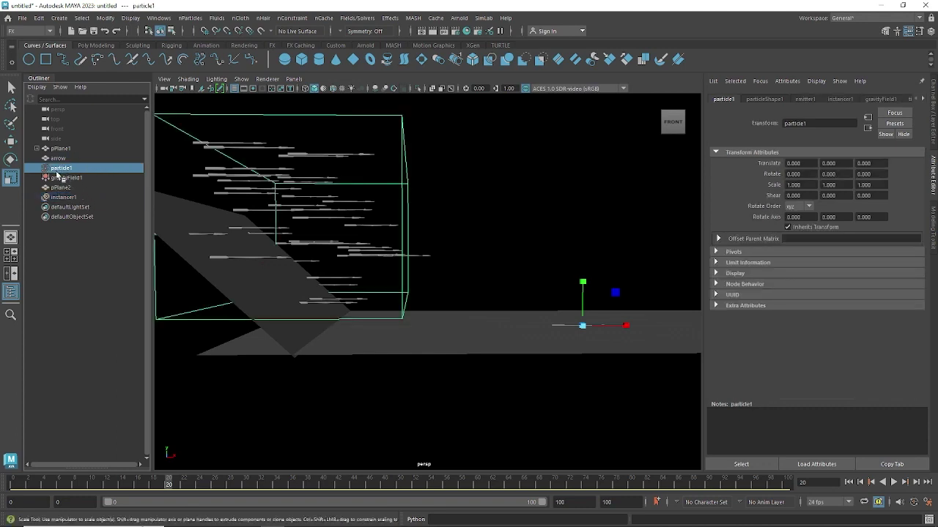
{"action": "left_click", "coordinate": [762, 100]}
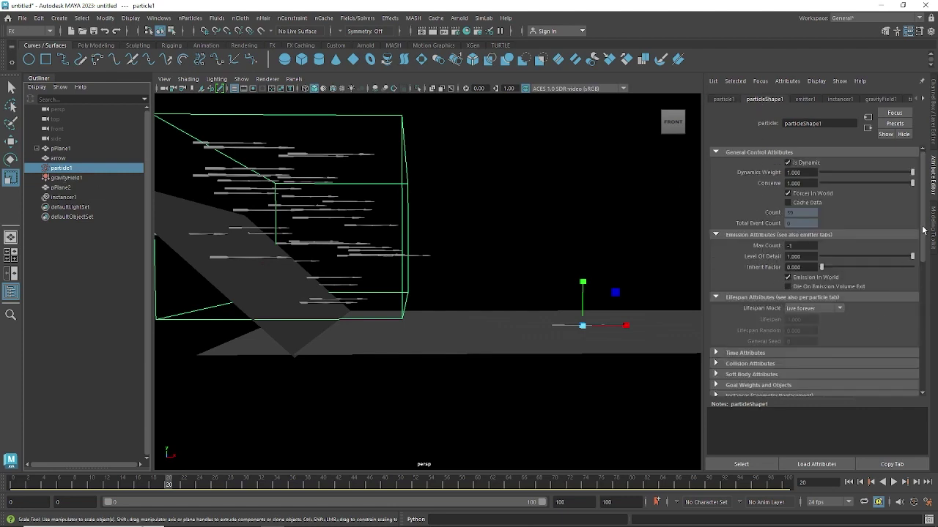
{"action": "left_click_drag", "start_coordinate": [923, 230], "coordinate": [915, 277]}
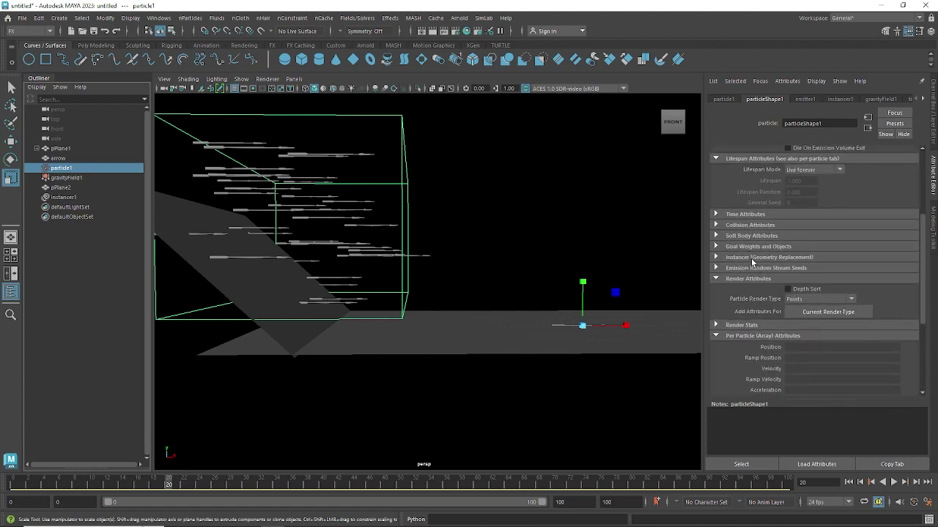
{"action": "left_click", "coordinate": [751, 258]}
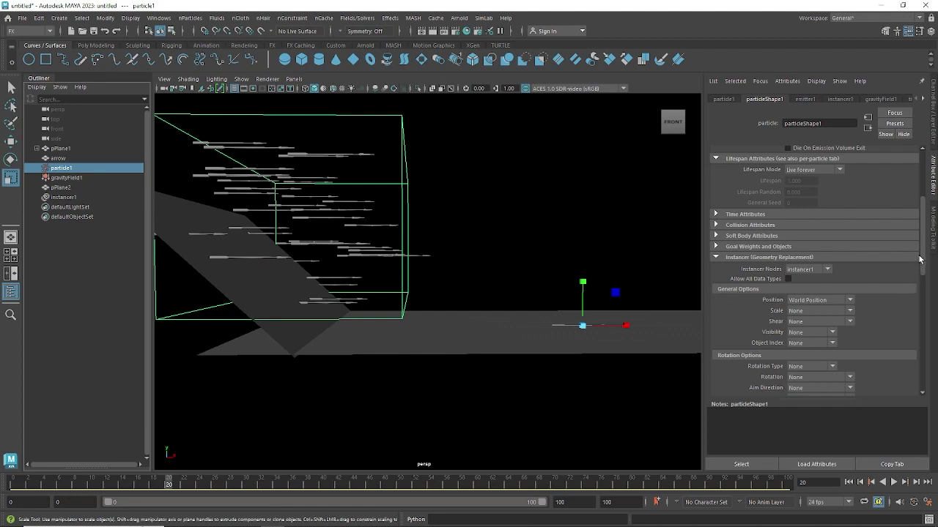
{"action": "left_click_drag", "start_coordinate": [920, 259], "coordinate": [925, 285]}
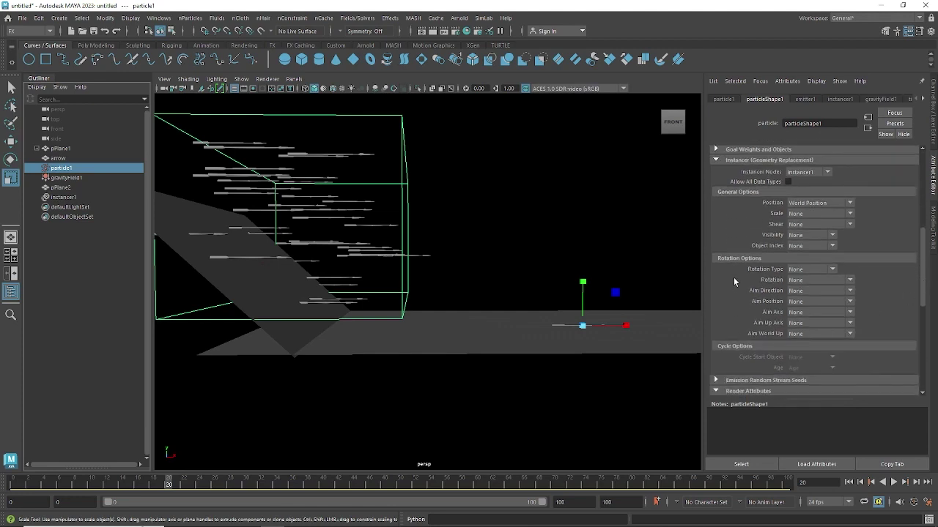
{"action": "left_click", "coordinate": [803, 291]}
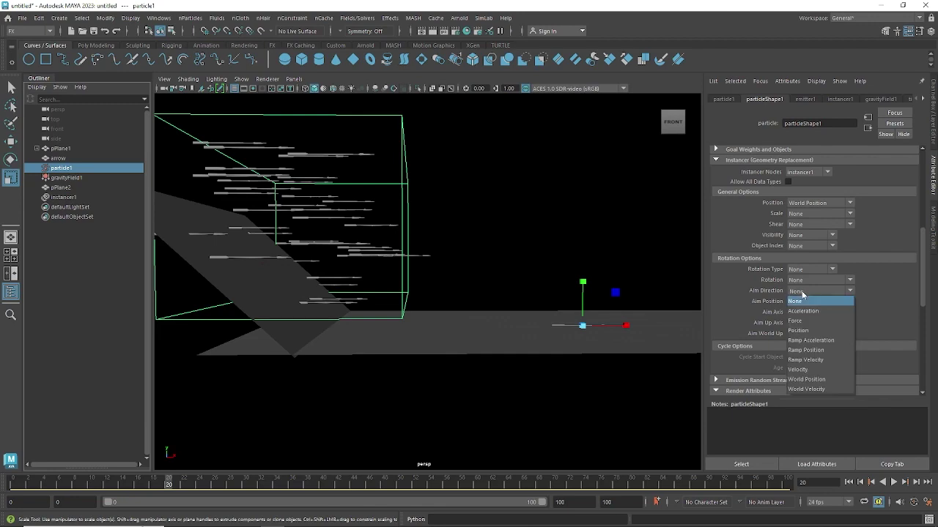
{"action": "left_click", "coordinate": [803, 370]}
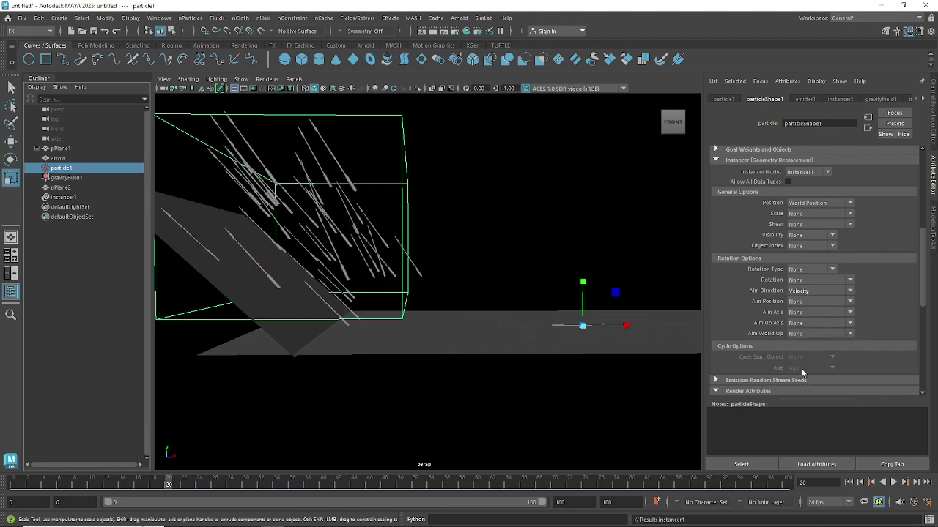
Play the simulation and compare the direction of the flying instances with the original arrow on the ground plane
{"action": "left_click_drag", "start_coordinate": [443, 251], "coordinate": [416, 251], "text": "alt"}
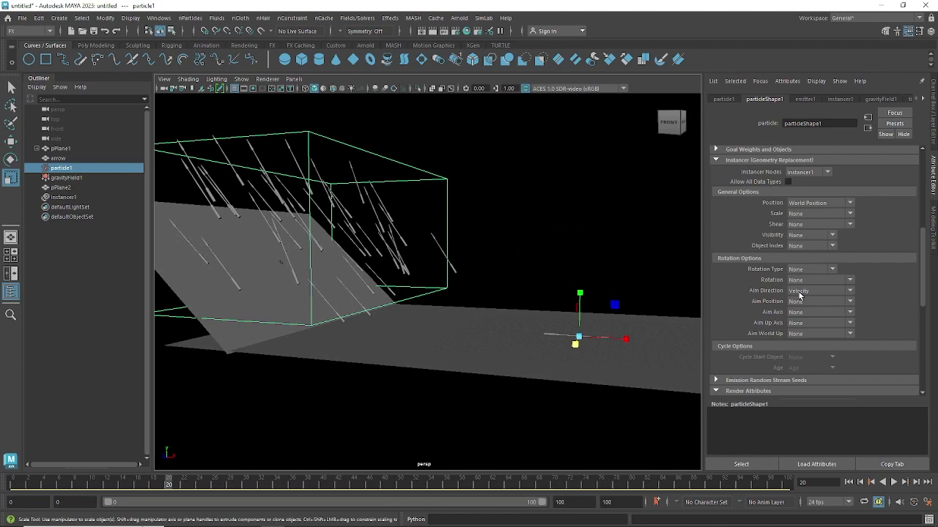
{"action": "right_click_drag", "start_coordinate": [449, 242], "coordinate": [477, 278], "text": "alt"}
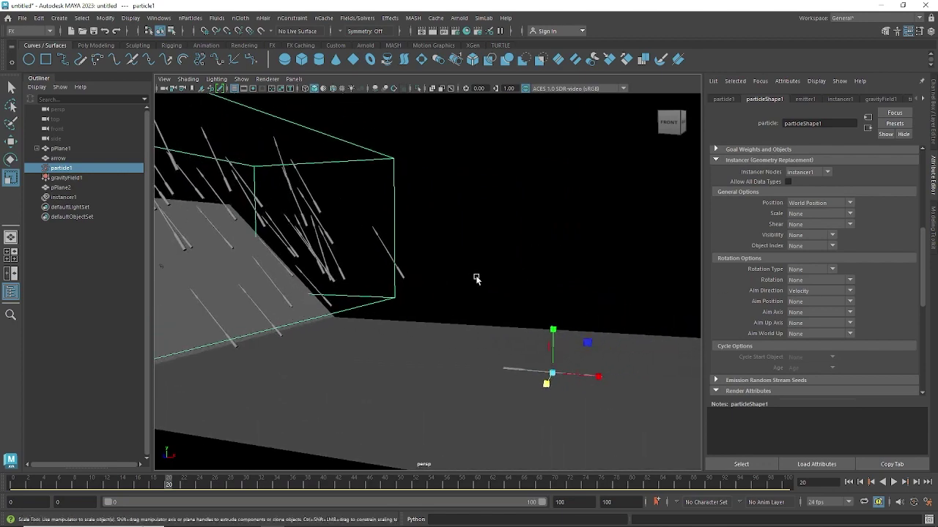
{"action": "left_click", "coordinate": [524, 369]}
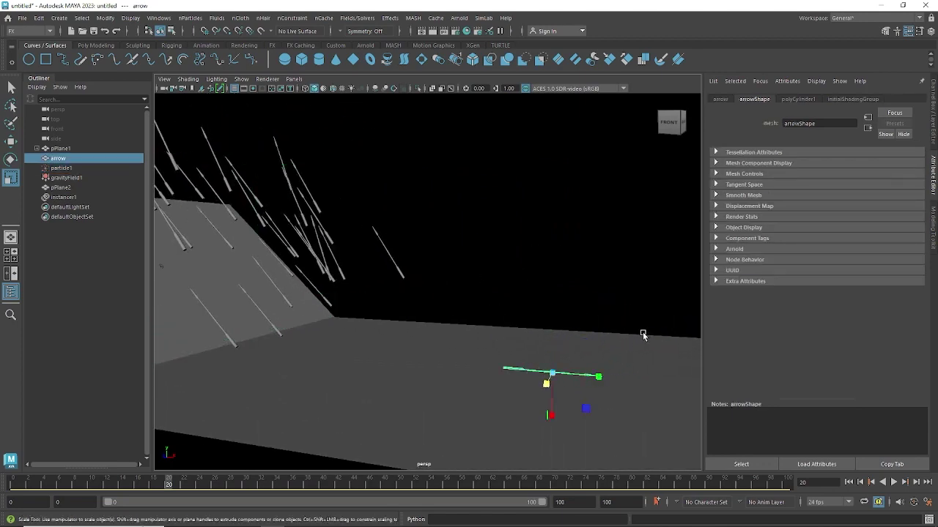
{"action": "left_click_drag", "start_coordinate": [643, 329], "coordinate": [305, 236], "text": "alt"}
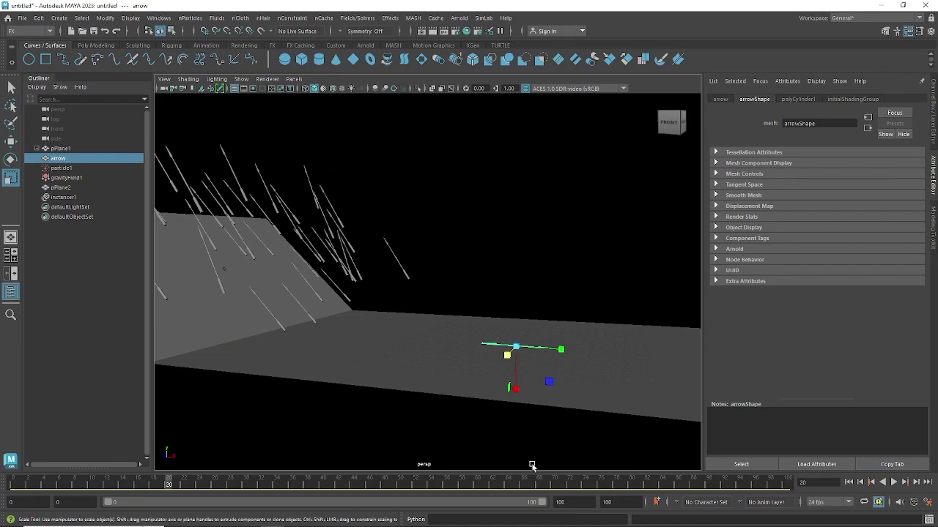
{"action": "left_click", "coordinate": [894, 482]}
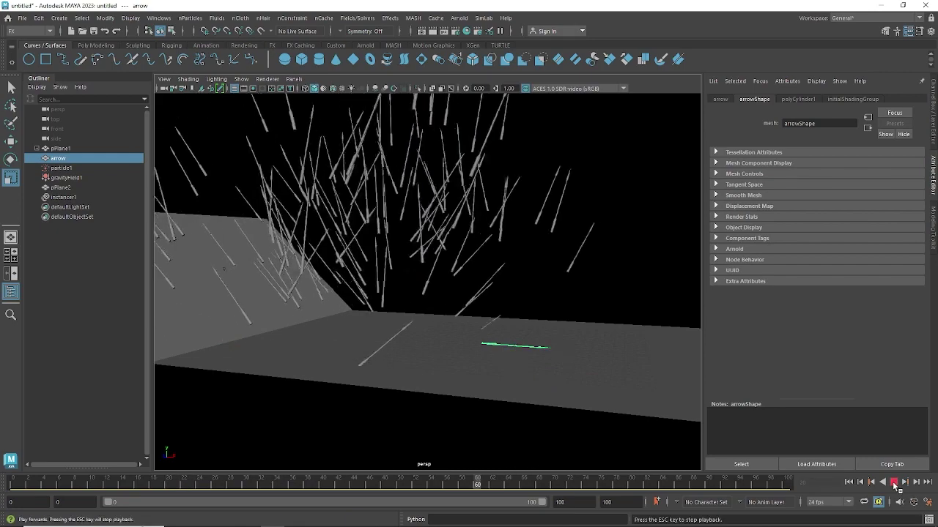
{"action": "left_click", "coordinate": [893, 482]}
{"action": "key", "text": "r"}
{"action": "left_click_drag", "start_coordinate": [502, 377], "coordinate": [526, 395], "text": "alt"}
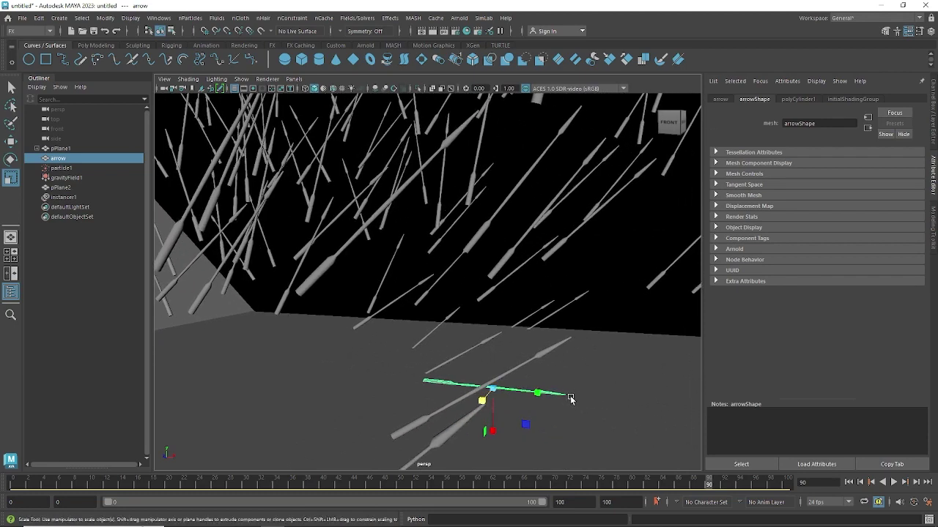
Rotate all vertices of the original arrow about 90 degrees so that it stands vertical with its tip pointing down
{"action": "key", "text": "F8"}
{"action": "left_click_drag", "start_coordinate": [600, 417], "coordinate": [402, 357]}
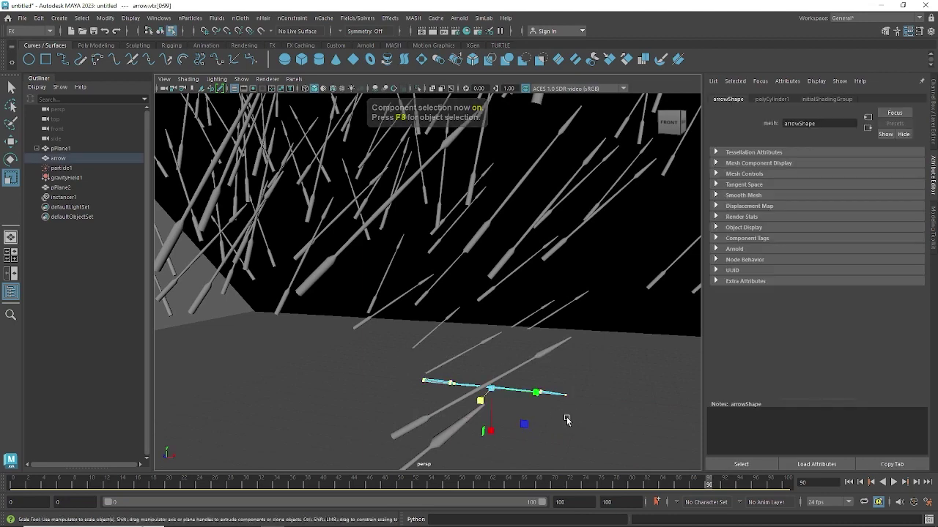
{"action": "key", "text": "e"}
{"action": "left_click_drag", "start_coordinate": [534, 372], "coordinate": [542, 394]}
{"action": "left_click_drag", "start_coordinate": [483, 381], "coordinate": [522, 466]}
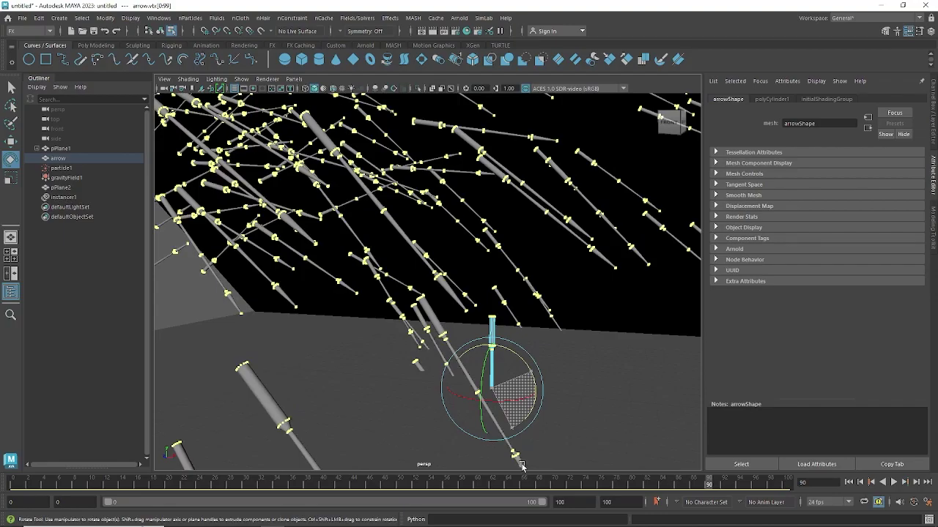
Replay the simulation from the first frame and check how the instanced arrows follow their flight paths
{"action": "left_click_drag", "start_coordinate": [522, 466], "coordinate": [556, 315], "text": "alt"}
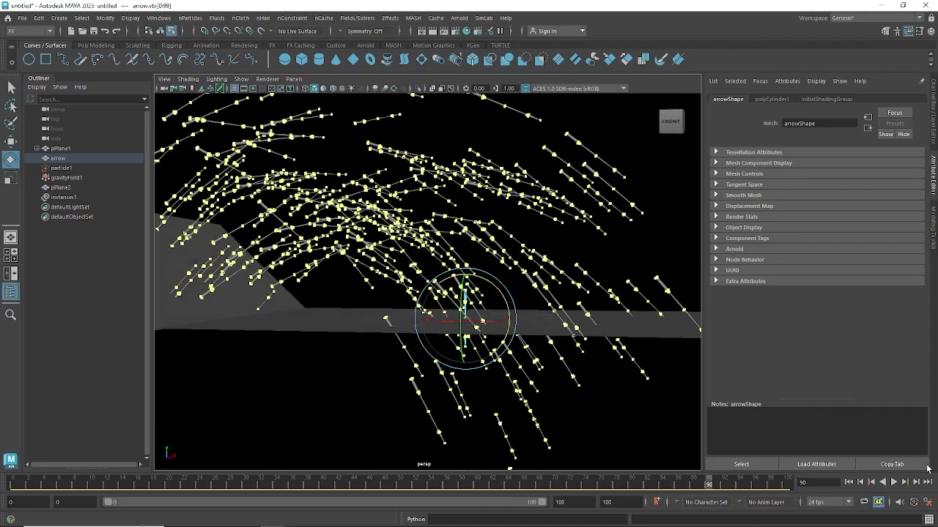
{"action": "left_click", "coordinate": [848, 482]}
{"action": "right_click_drag", "start_coordinate": [611, 394], "coordinate": [440, 366], "text": "alt"}
{"action": "left_click", "coordinate": [894, 483]}
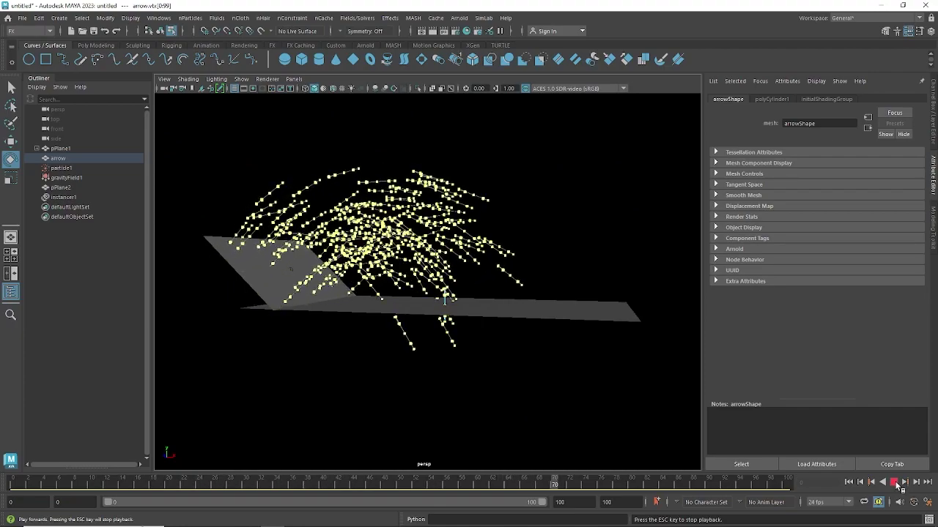
{"action": "left_click", "coordinate": [894, 482]}
{"action": "key", "text": "e"}
{"action": "key", "text": "f"}
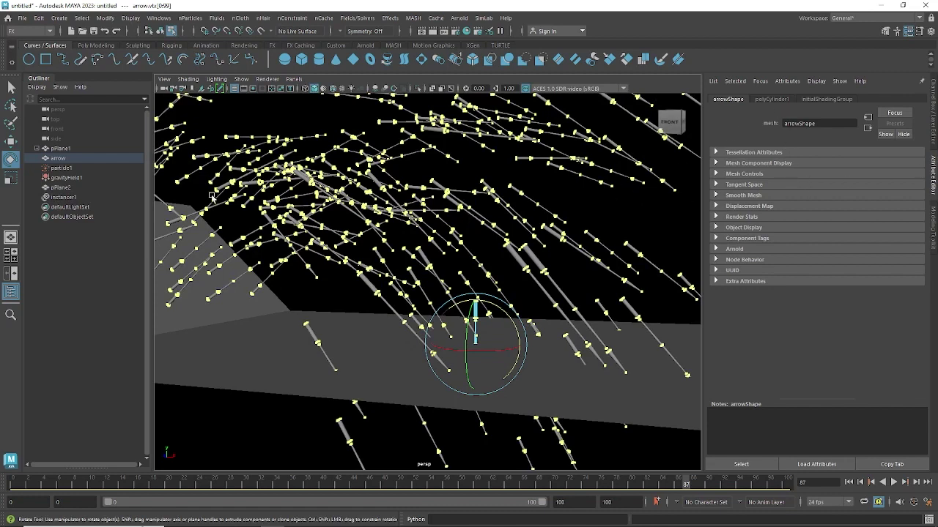
Examine the vertical original arrow and its vertices up close against the nearby instanced arrows
{"action": "left_click", "coordinate": [61, 168]}
{"action": "scroll", "coordinate": [557, 219], "scroll_direction": "down", "scroll_amount": 3}
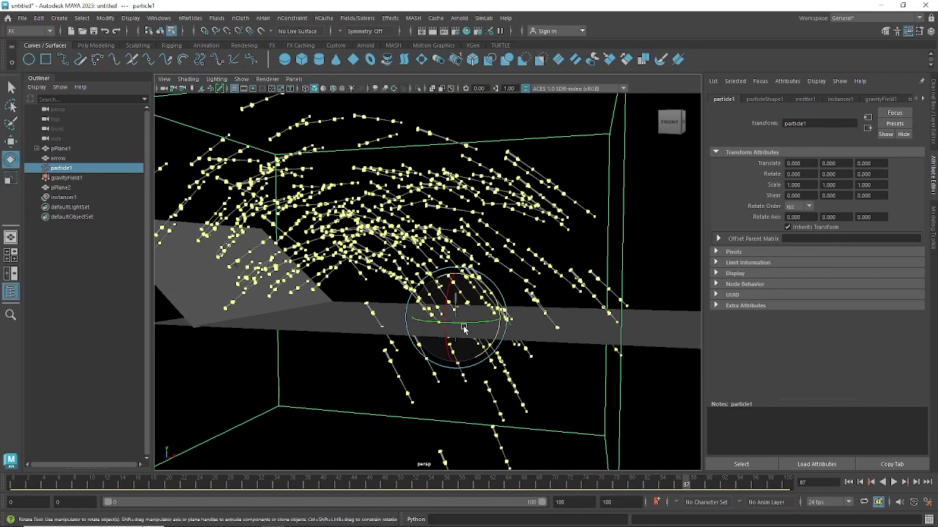
{"action": "scroll", "coordinate": [549, 270], "scroll_direction": "up", "scroll_amount": 3}
{"action": "left_click", "coordinate": [467, 300]}
{"action": "scroll", "coordinate": [468, 300], "scroll_direction": "up", "scroll_amount": 5}
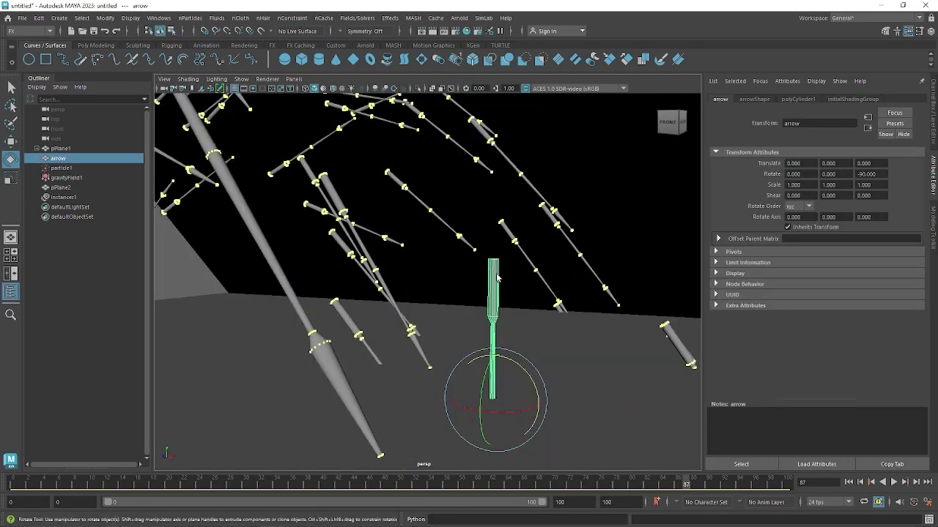
{"action": "right_click_drag", "start_coordinate": [492, 217], "coordinate": [445, 224]}
{"action": "left_click_drag", "start_coordinate": [446, 225], "coordinate": [524, 305]}
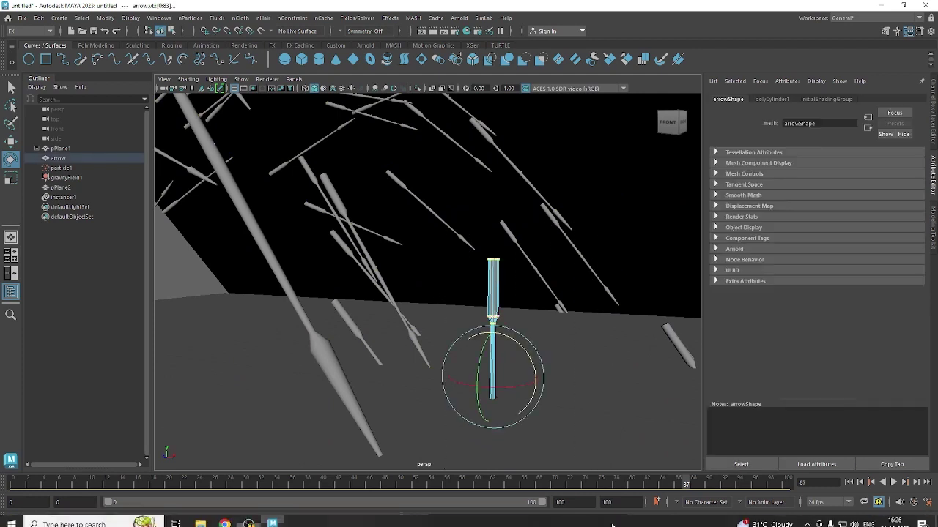
{"action": "left_click", "coordinate": [527, 300]}
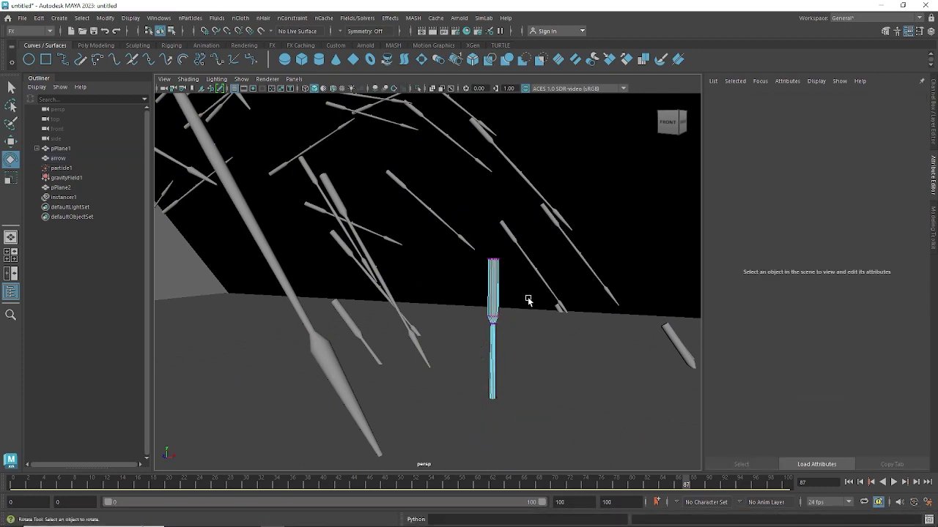
{"action": "key", "text": "F8"}
{"action": "left_click", "coordinate": [526, 300]}
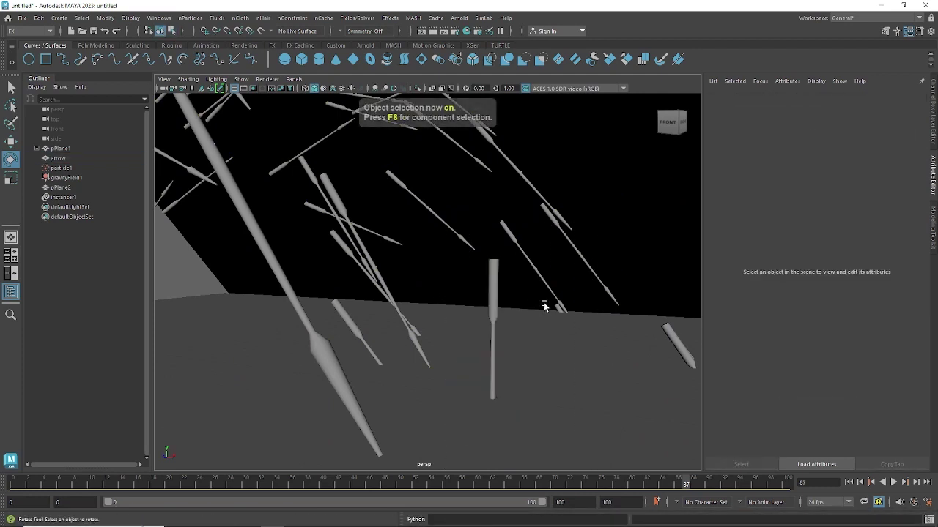
{"action": "left_click_drag", "start_coordinate": [516, 299], "coordinate": [400, 281], "text": "alt"}
{"action": "right_click_drag", "start_coordinate": [399, 281], "coordinate": [413, 316], "text": "alt"}
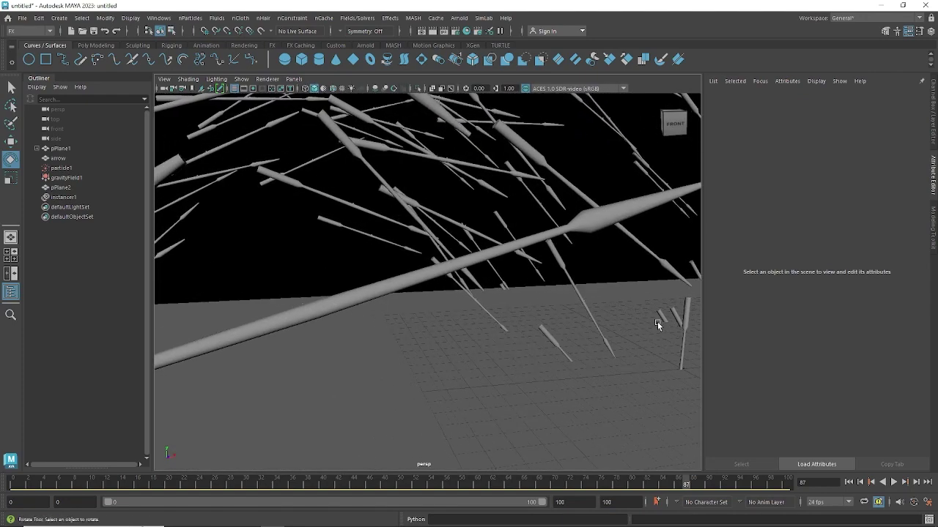
{"action": "left_click", "coordinate": [684, 314]}
{"action": "mouse_move", "coordinate": [688, 382]}
{"action": "right_mouse_down", "text": "alt"}
{"action": "mouse_move", "coordinate": [679, 385]}
{"action": "mouse_move", "coordinate": [689, 386]}
{"action": "right_mouse_up", "text": "alt"}
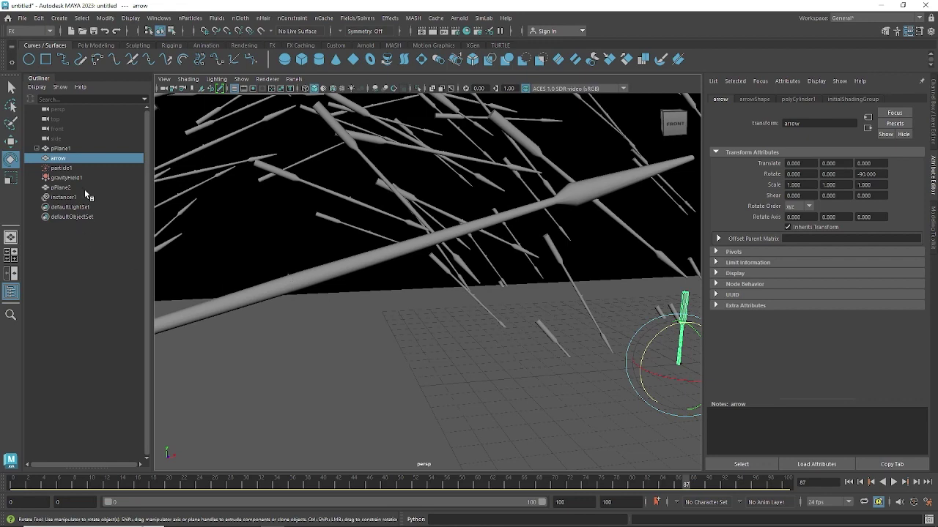
Set particleShape1's render type to Spheres, add the attributes for that type, and reduce the radius to 0.070
{"action": "left_click", "coordinate": [73, 169]}
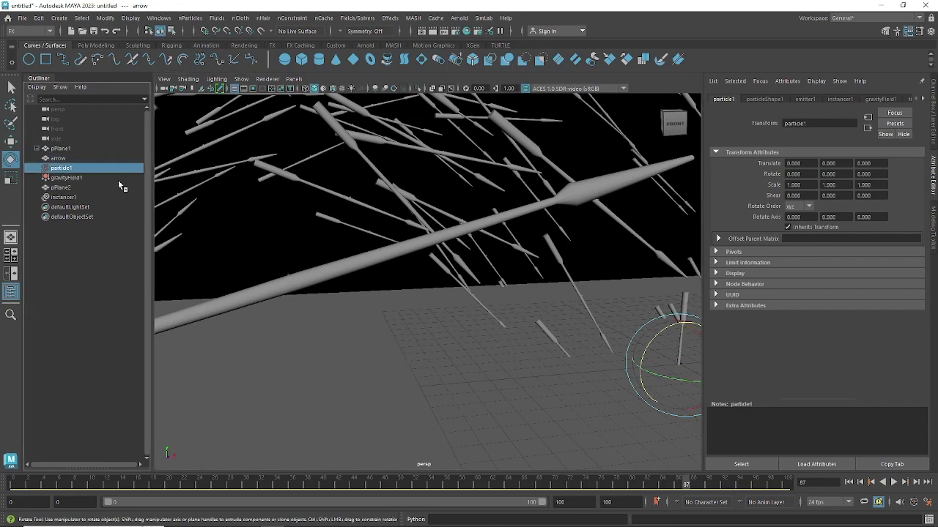
{"action": "left_click", "coordinate": [763, 99]}
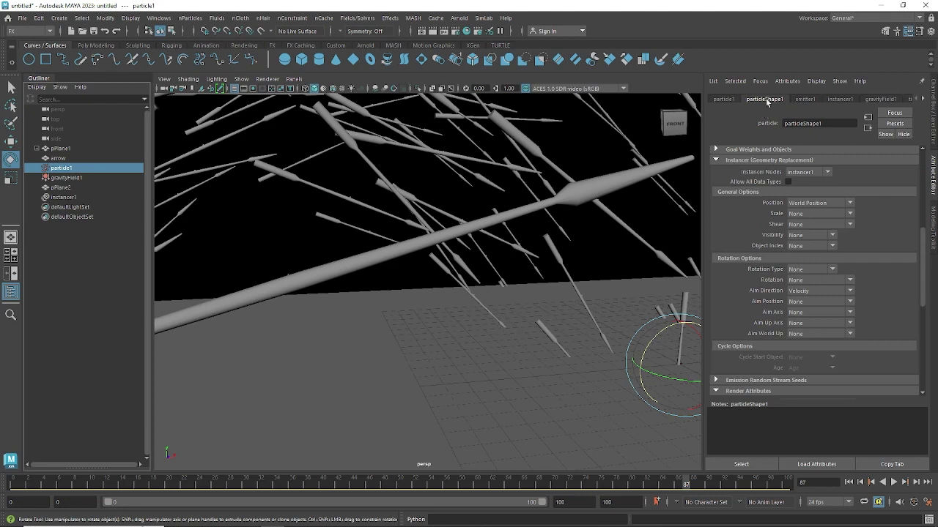
{"action": "left_click_drag", "start_coordinate": [925, 285], "coordinate": [927, 342]}
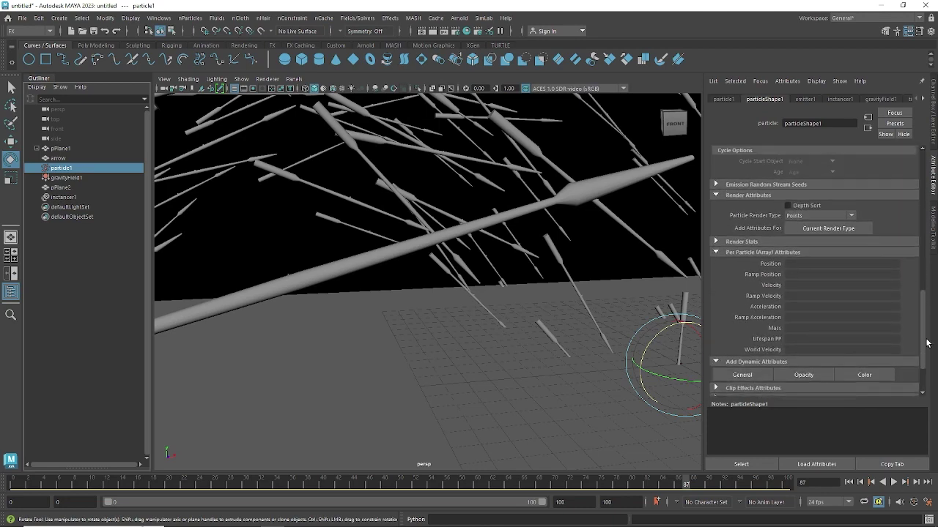
{"action": "left_click", "coordinate": [799, 216]}
{"action": "left_click", "coordinate": [806, 268]}
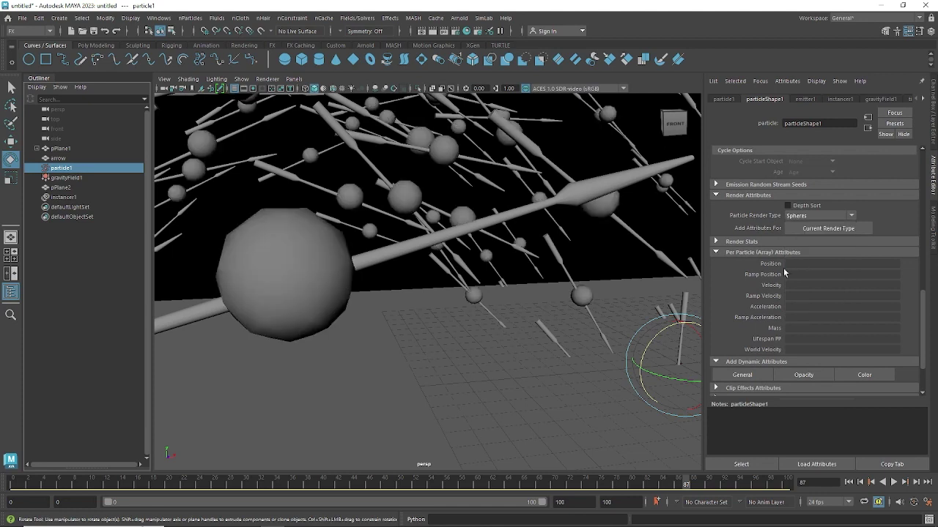
{"action": "left_click", "coordinate": [833, 229]}
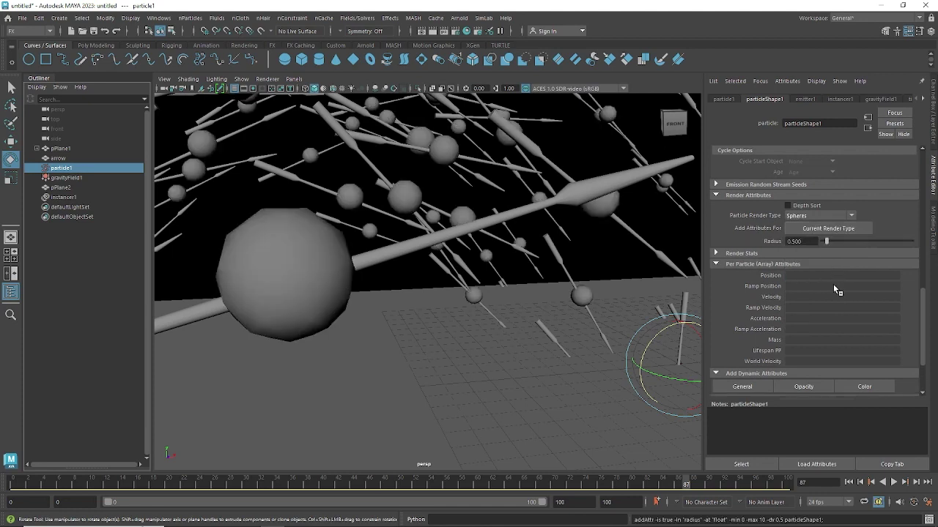
{"action": "left_click_drag", "start_coordinate": [812, 242], "coordinate": [789, 244], "text": "ctrl"}
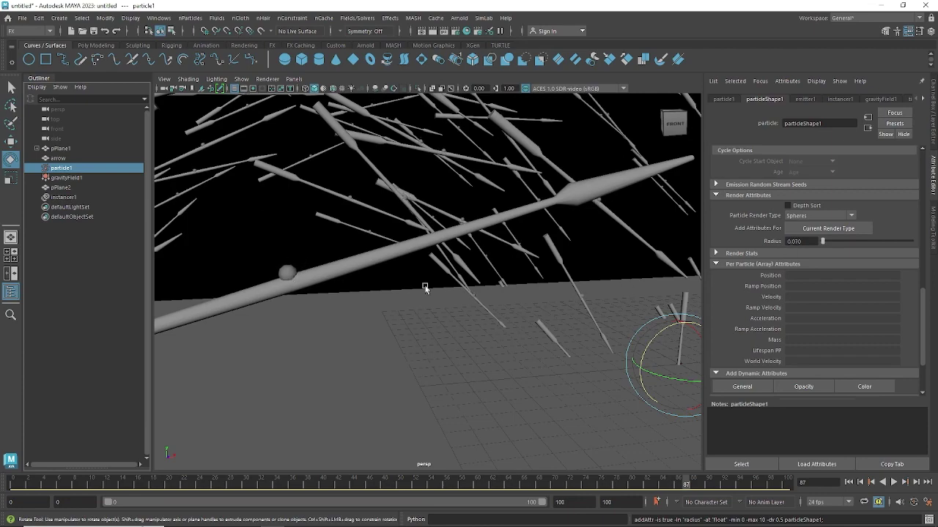
{"action": "left_click_drag", "start_coordinate": [425, 288], "coordinate": [372, 304], "text": "alt"}
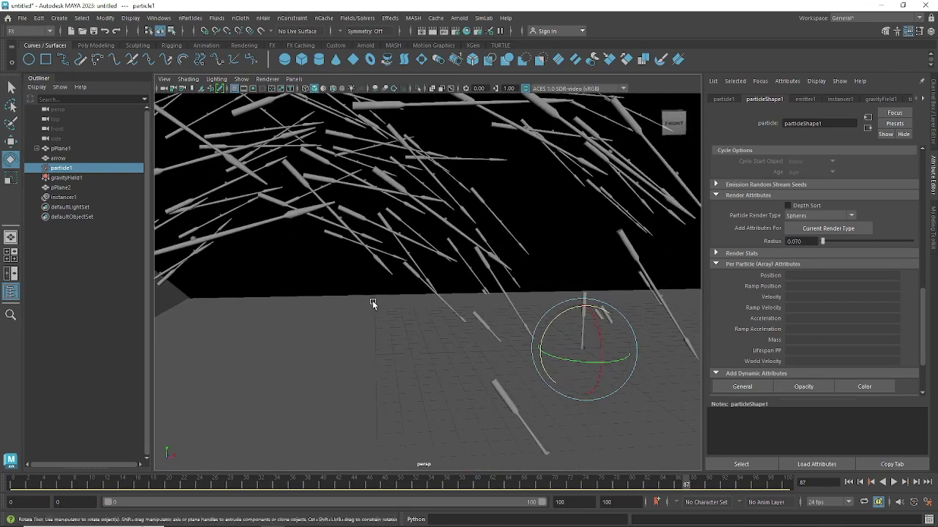
Select all vertices of the original arrow and nudge them slightly along X to shift the instanced arrows
{"action": "mouse_move", "coordinate": [587, 258]}
{"action": "left_mouse_down", "text": "alt"}
{"action": "mouse_move", "coordinate": [596, 266]}
{"action": "mouse_move", "coordinate": [561, 230]}
{"action": "mouse_move", "coordinate": [594, 268]}
{"action": "left_mouse_up", "text": "alt"}
{"action": "left_click", "coordinate": [629, 298]}
{"action": "left_click_drag", "start_coordinate": [629, 298], "coordinate": [596, 297], "text": "alt"}
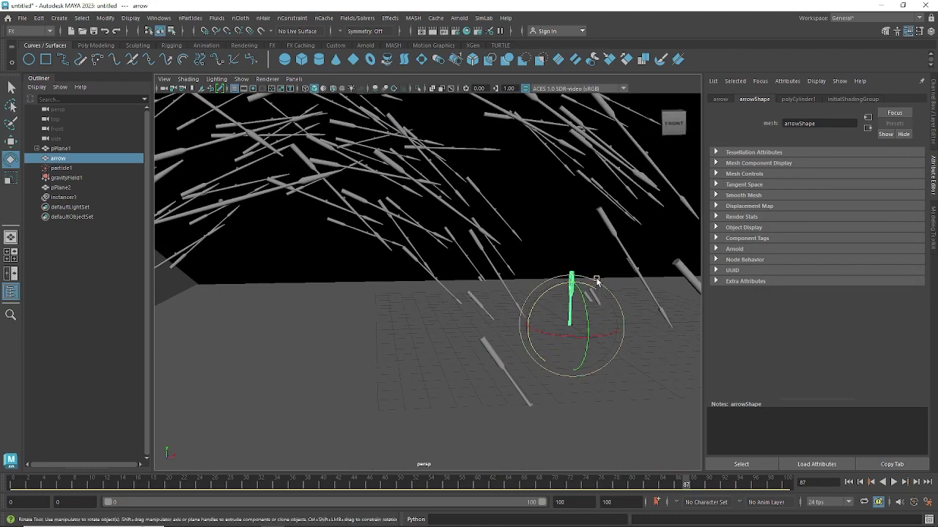
{"action": "key", "text": "F8"}
{"action": "left_click_drag", "start_coordinate": [555, 251], "coordinate": [592, 408]}
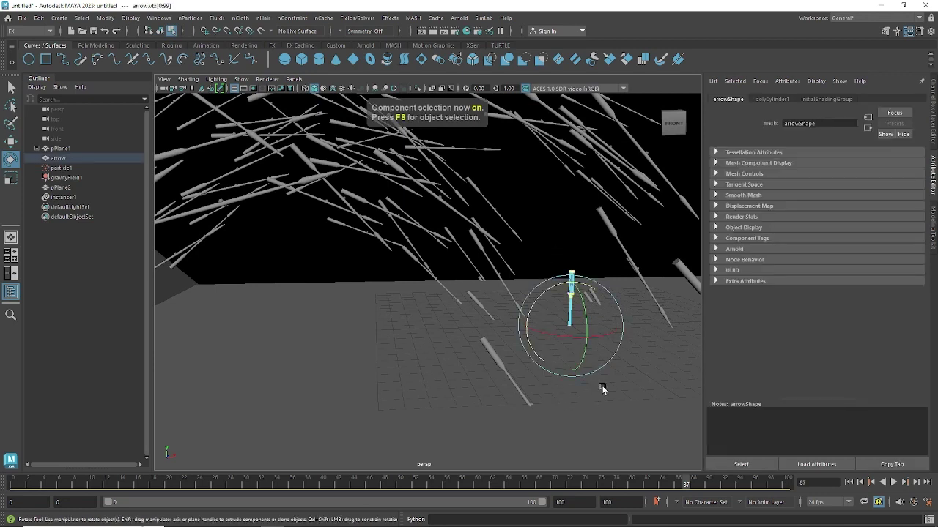
{"action": "key", "text": "w"}
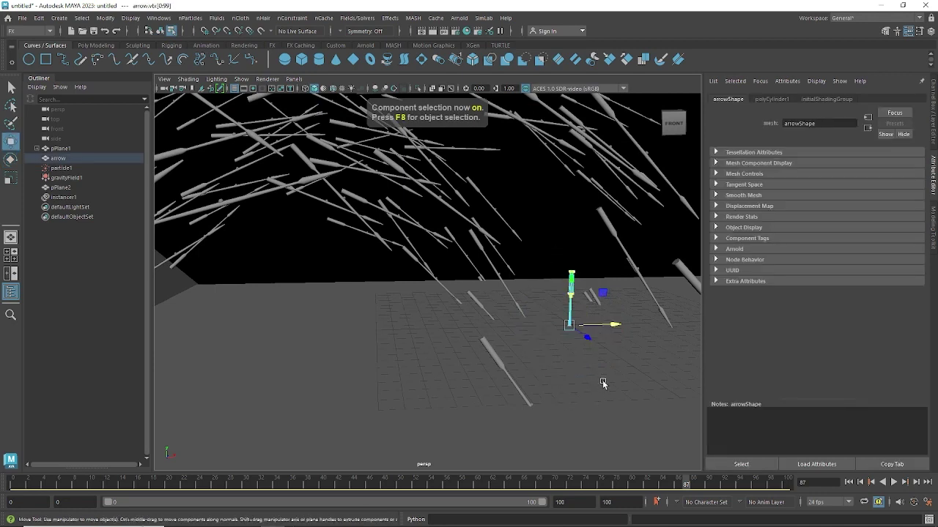
{"action": "left_click", "coordinate": [615, 327]}
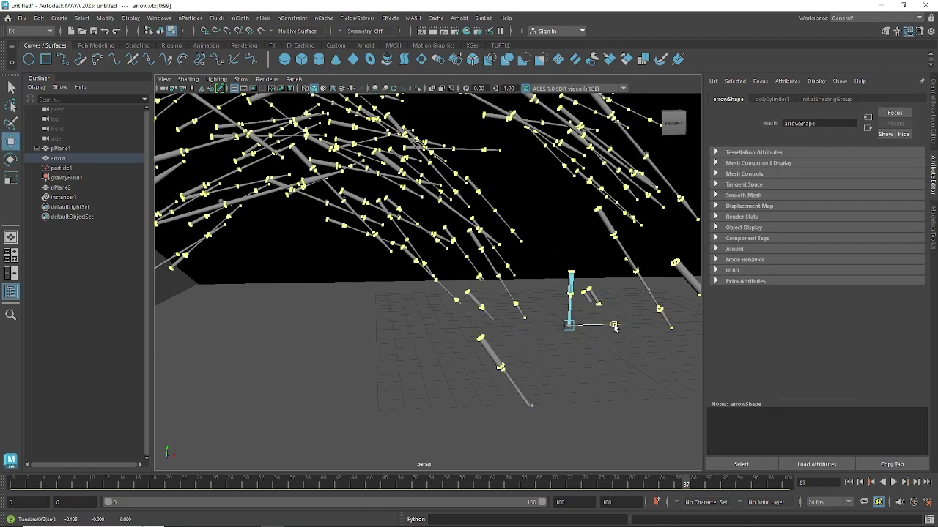
{"action": "left_click_drag", "start_coordinate": [614, 327], "coordinate": [616, 330]}
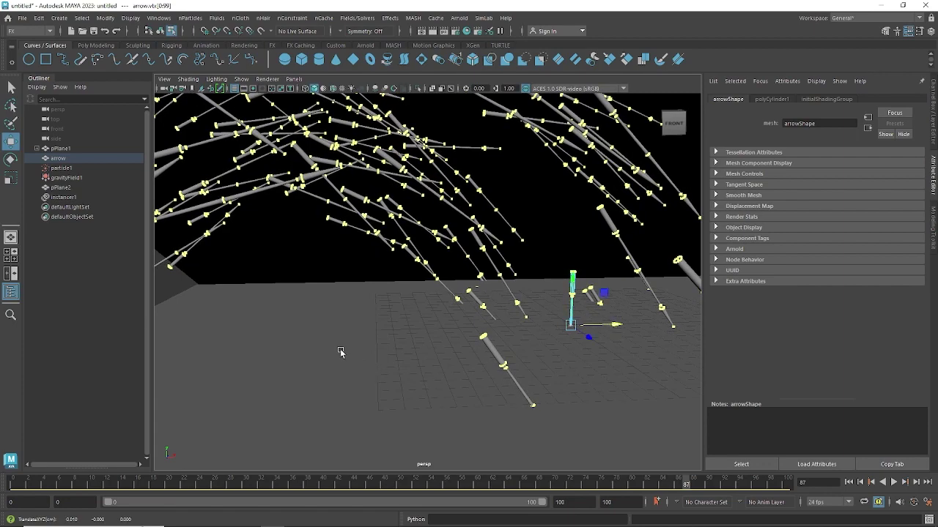
Raise all vertices of the original arrow about 1.015 cm along Y so that its tip sits at the object's pivot
{"action": "left_click_drag", "start_coordinate": [341, 351], "coordinate": [384, 370], "text": "alt"}
{"action": "middle_click_drag", "start_coordinate": [384, 370], "coordinate": [408, 389], "text": "alt"}
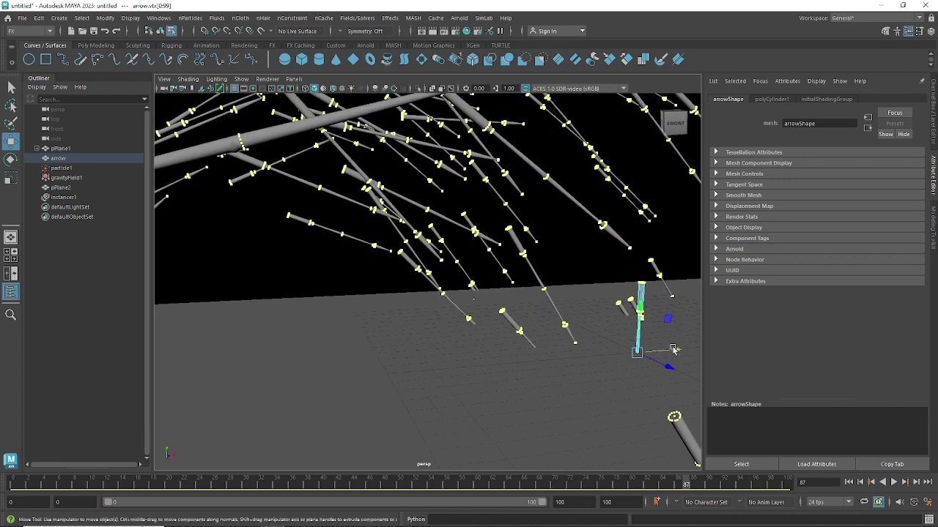
{"action": "left_click_drag", "start_coordinate": [673, 350], "coordinate": [673, 351]}
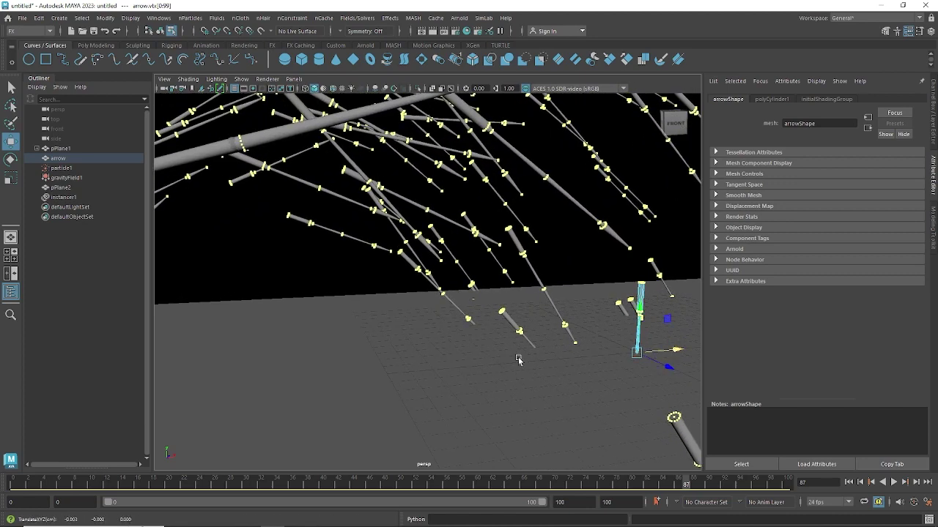
{"action": "right_click_drag", "start_coordinate": [425, 332], "coordinate": [453, 355], "text": "alt"}
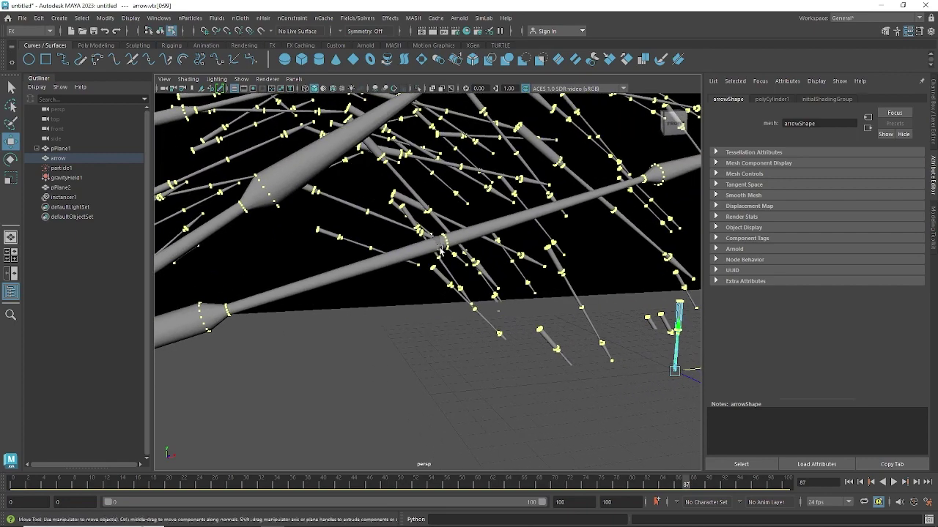
{"action": "left_click_drag", "start_coordinate": [522, 327], "coordinate": [640, 286], "text": "alt"}
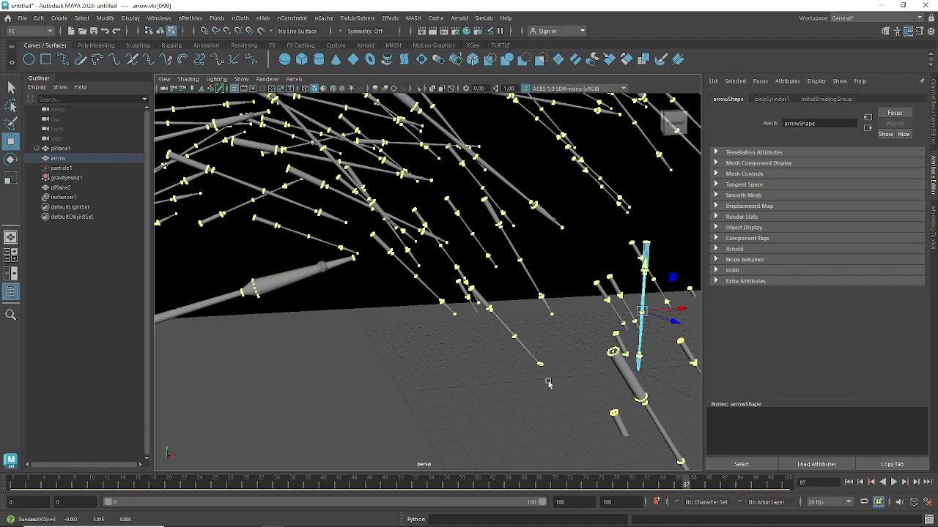
Inspect the shifted instanced arrows from several sides, and leave vertex editing for object selection on the original arrow
{"action": "left_click_drag", "start_coordinate": [658, 384], "coordinate": [414, 305], "text": "alt"}
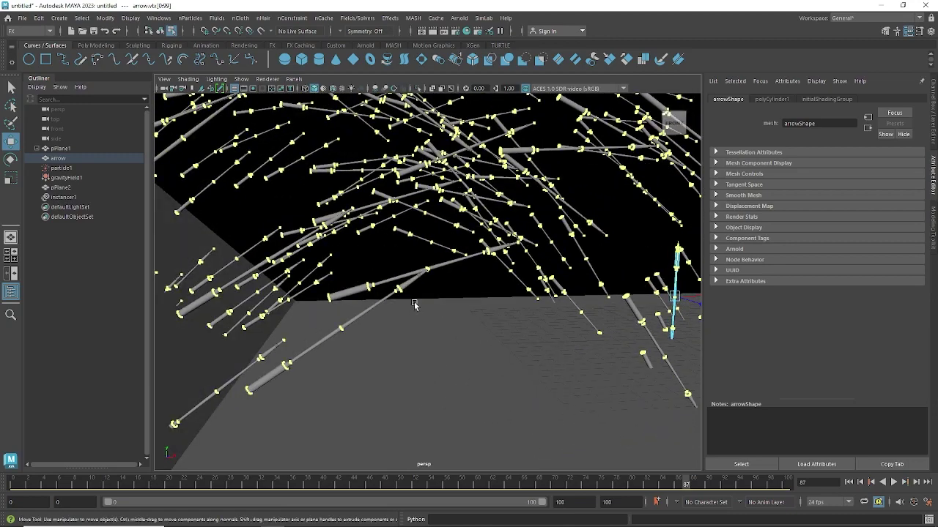
{"action": "right_click_drag", "start_coordinate": [414, 305], "coordinate": [586, 218], "text": "alt"}
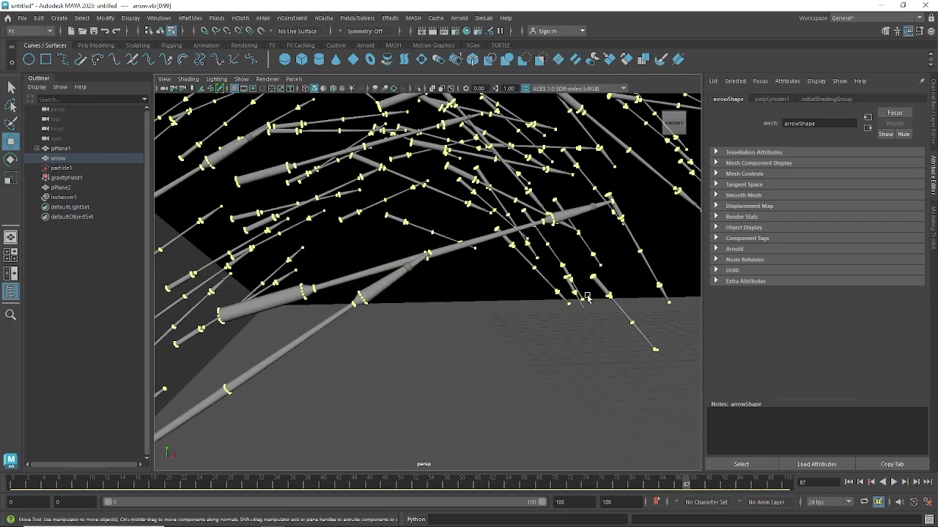
{"action": "left_click_drag", "start_coordinate": [588, 298], "coordinate": [484, 293], "text": "alt"}
{"action": "left_click", "coordinate": [600, 247]}
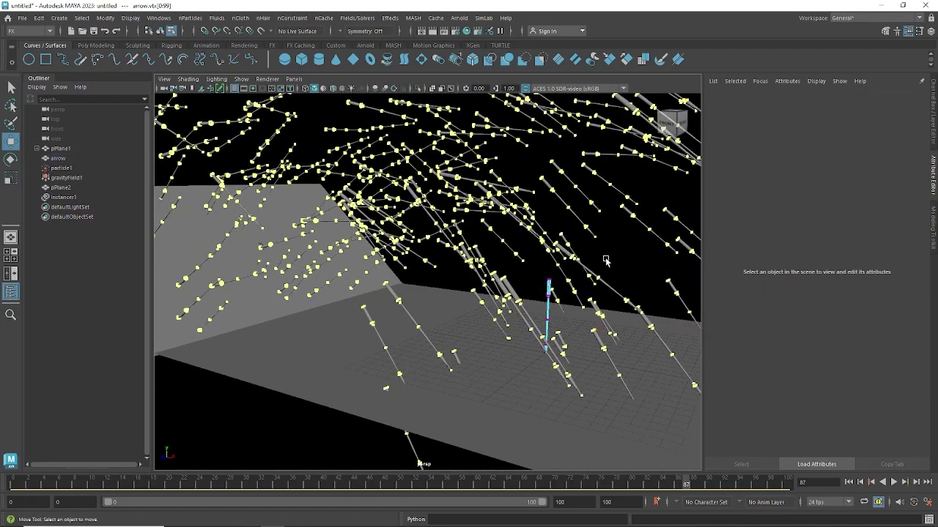
{"action": "left_click_drag", "start_coordinate": [602, 261], "coordinate": [567, 271], "text": "alt"}
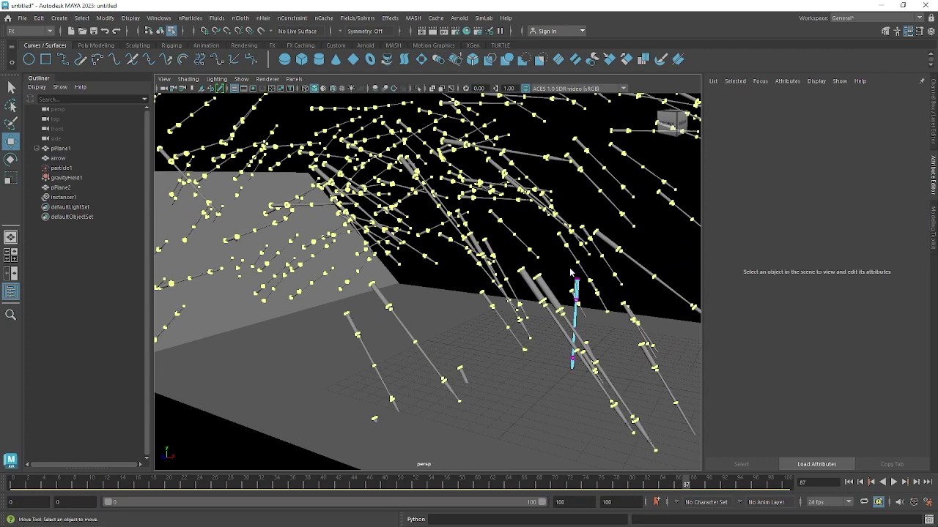
{"action": "right_click_drag", "start_coordinate": [572, 278], "coordinate": [522, 230]}
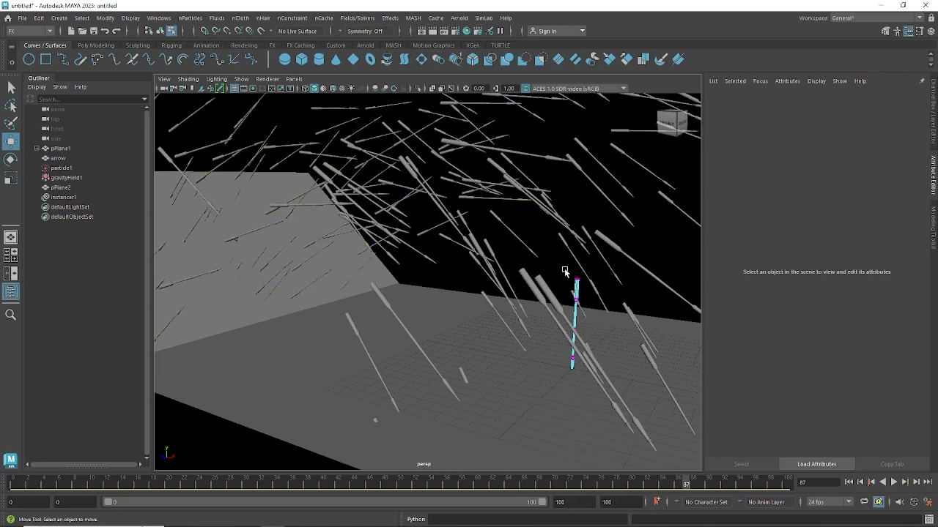
{"action": "key", "text": "F8"}
{"action": "key", "text": "F8"}
{"action": "key", "text": "F8"}
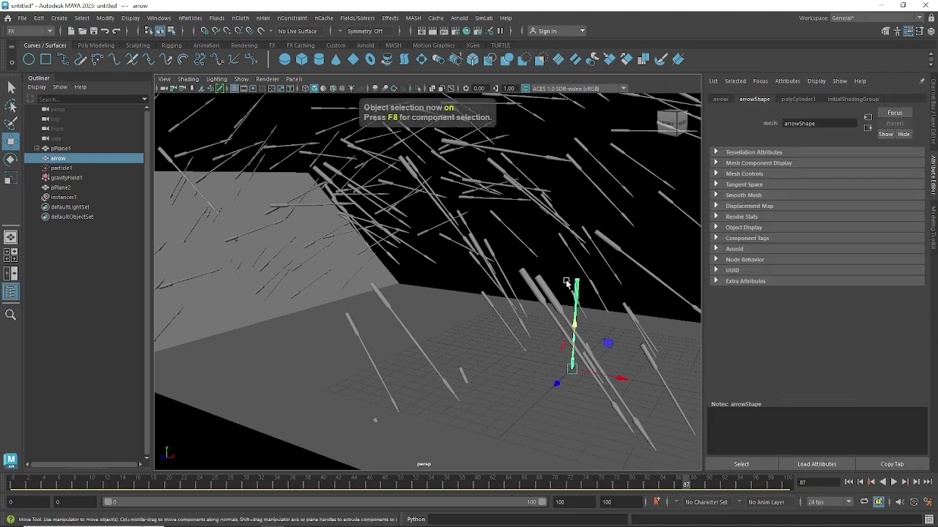
Set the emission speed of particle1's emitter to 30
{"action": "right_click_drag", "start_coordinate": [566, 283], "coordinate": [477, 293], "text": "alt"}
{"action": "left_click_drag", "start_coordinate": [476, 293], "coordinate": [444, 320], "text": "alt"}
{"action": "left_click", "coordinate": [66, 168]}
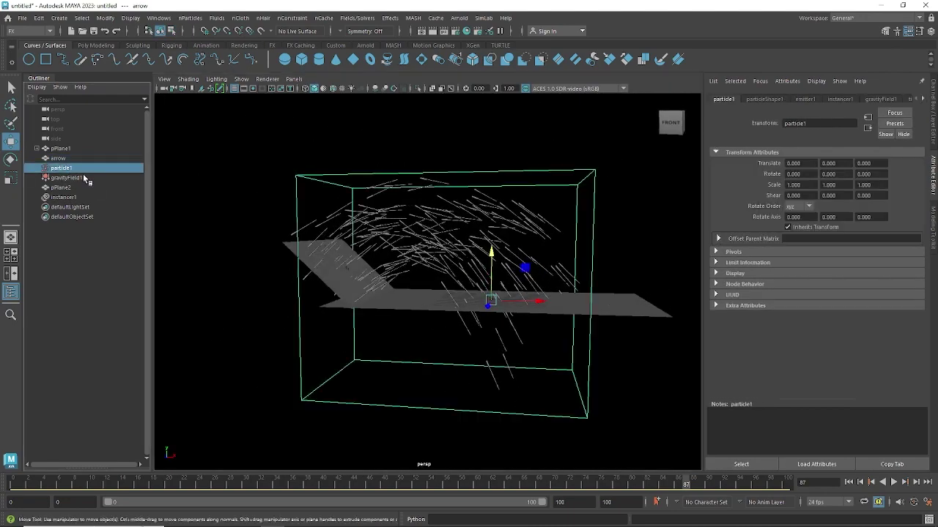
{"action": "left_click", "coordinate": [804, 99]}
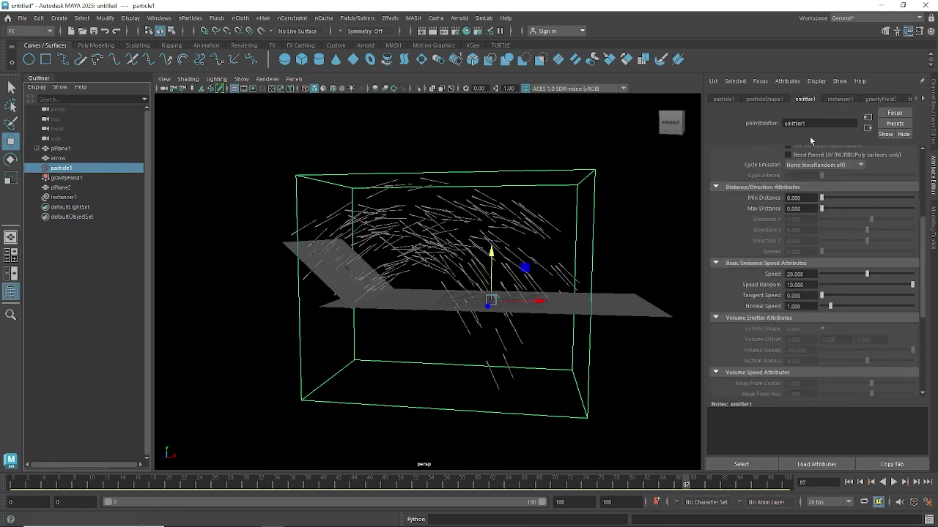
{"action": "left_click_drag", "start_coordinate": [813, 274], "coordinate": [759, 274]}
{"action": "type", "text": "30"}
{"action": "key", "text": "Return"}
{"action": "scroll", "coordinate": [517, 342], "scroll_direction": "down", "scroll_amount": 2}
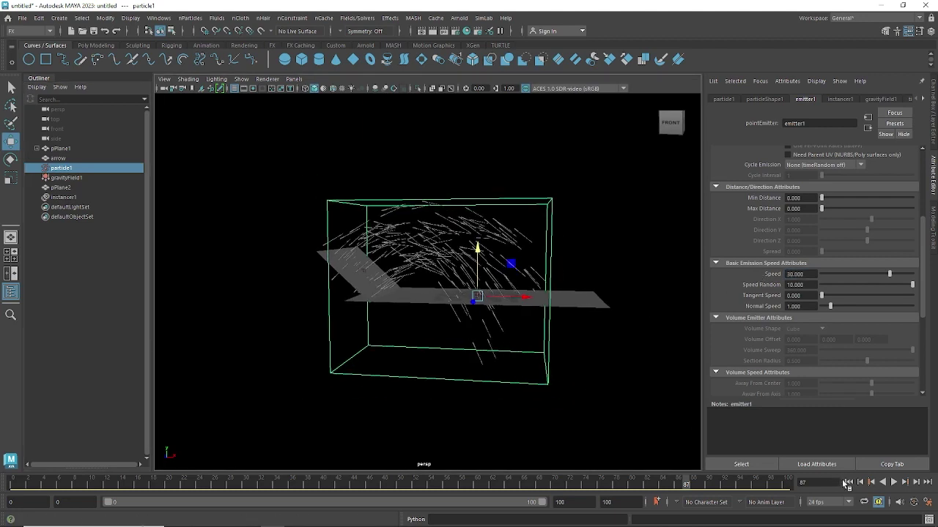
Replay the simulation from the first frame to check the faster arrow emission
{"action": "left_click", "coordinate": [848, 482]}
{"action": "left_click", "coordinate": [896, 483]}
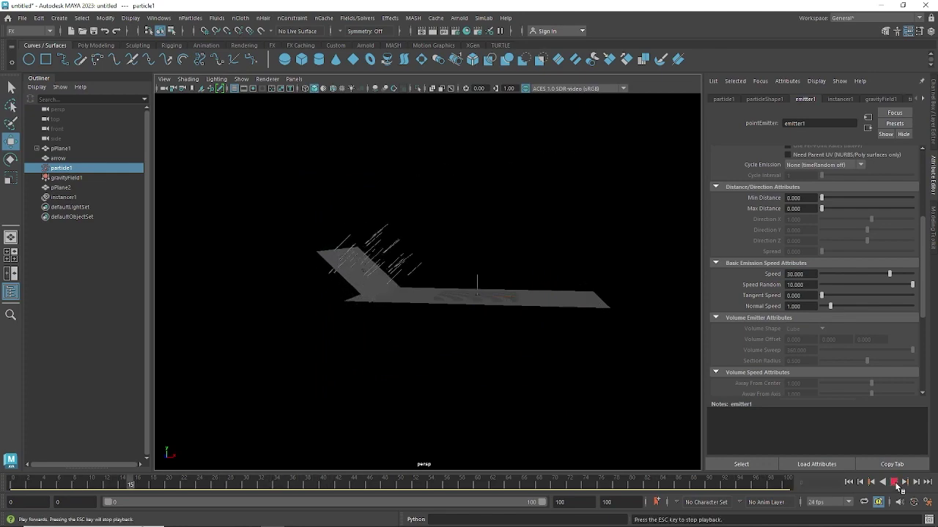
{"action": "left_click", "coordinate": [894, 482]}
Move the ground plane pPlane2 away from the tilted emitter plane along X, and extend the playback range to frame 200
{"action": "left_click", "coordinate": [540, 309]}
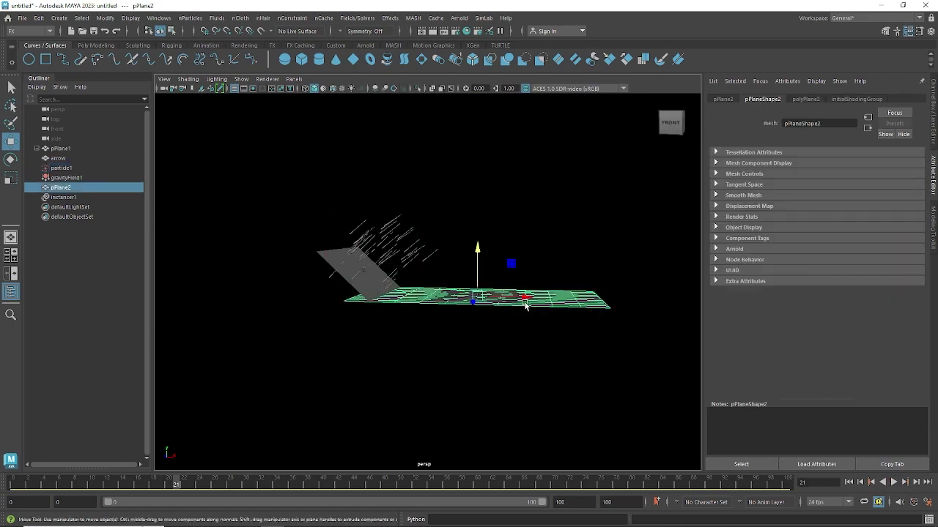
{"action": "left_click_drag", "start_coordinate": [540, 309], "coordinate": [528, 424]}
{"action": "double_click", "coordinate": [566, 503]}
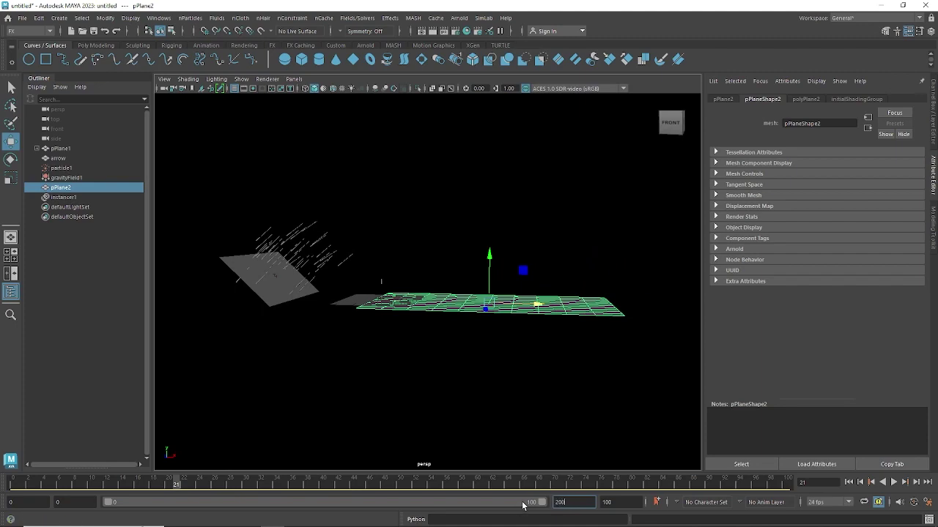
{"action": "type", "text": "200"}
{"action": "key", "text": "Return"}
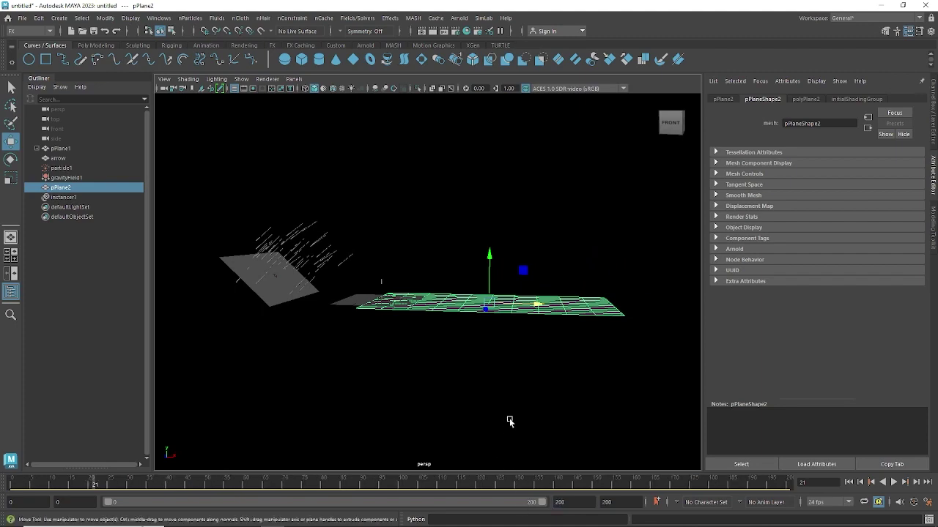
Continue the playback to check where the arrows come down relative to the ground plane
{"action": "left_click_drag", "start_coordinate": [510, 422], "coordinate": [628, 435], "text": "alt"}
{"action": "left_click", "coordinate": [894, 483]}
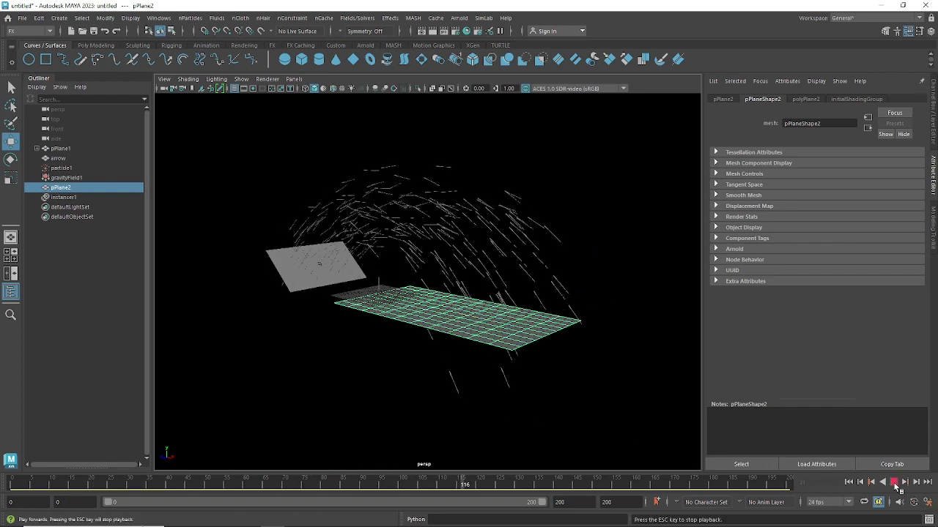
{"action": "left_click", "coordinate": [893, 483]}
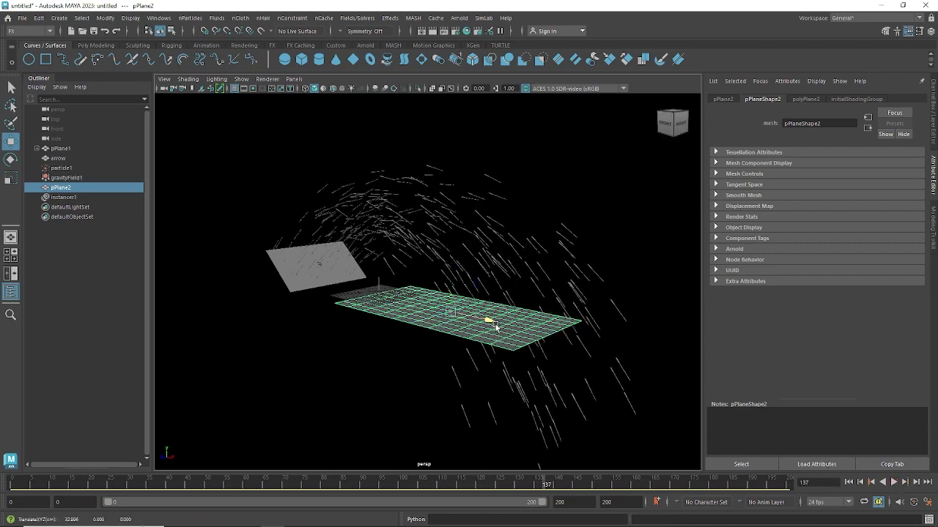
Move the ground plane along X to about 46.354 and widen it along Z to a scale of about 45.883
{"action": "left_click_drag", "start_coordinate": [496, 326], "coordinate": [502, 375], "text": "alt"}
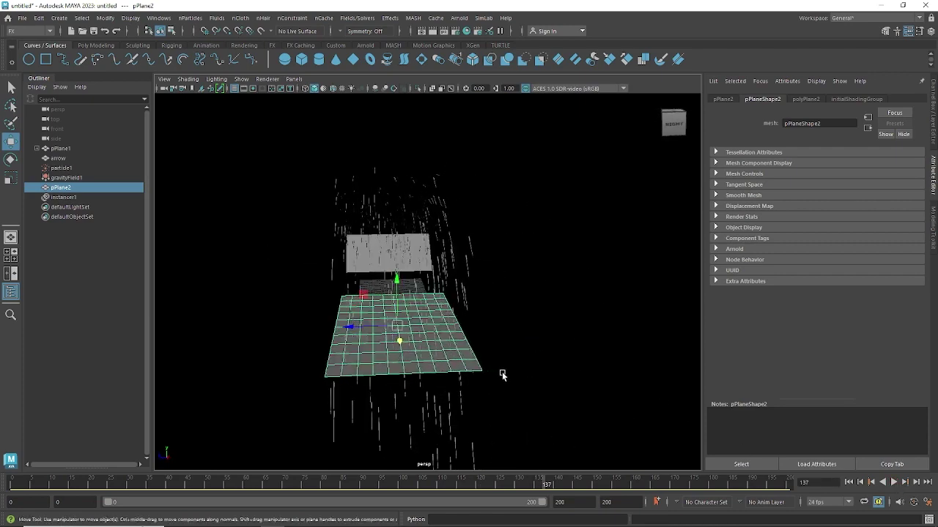
{"action": "key", "text": "r"}
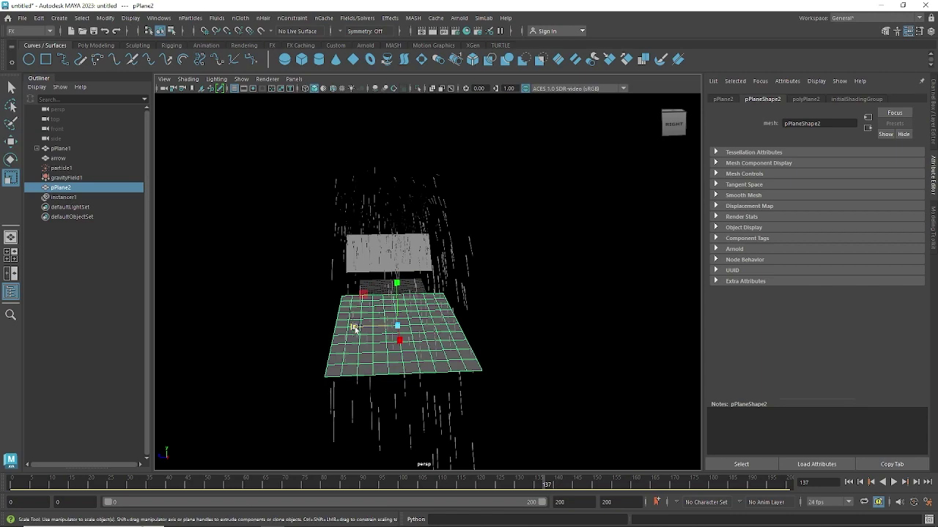
{"action": "left_click_drag", "start_coordinate": [357, 329], "coordinate": [496, 203]}
Make particle1 collide with the ground plane pPlane2 using the legacy particle Make Collide command
{"action": "left_click", "coordinate": [434, 197]}
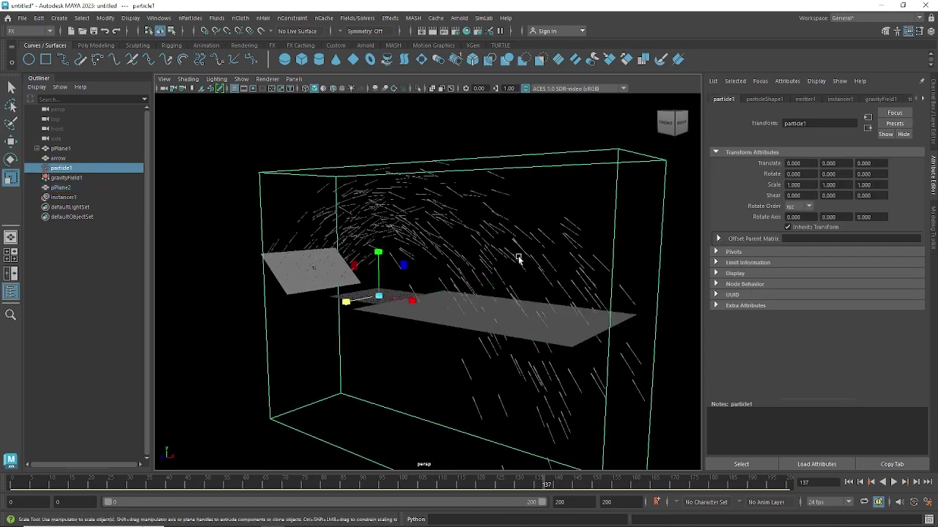
{"action": "left_click", "coordinate": [568, 340], "text": "shift"}
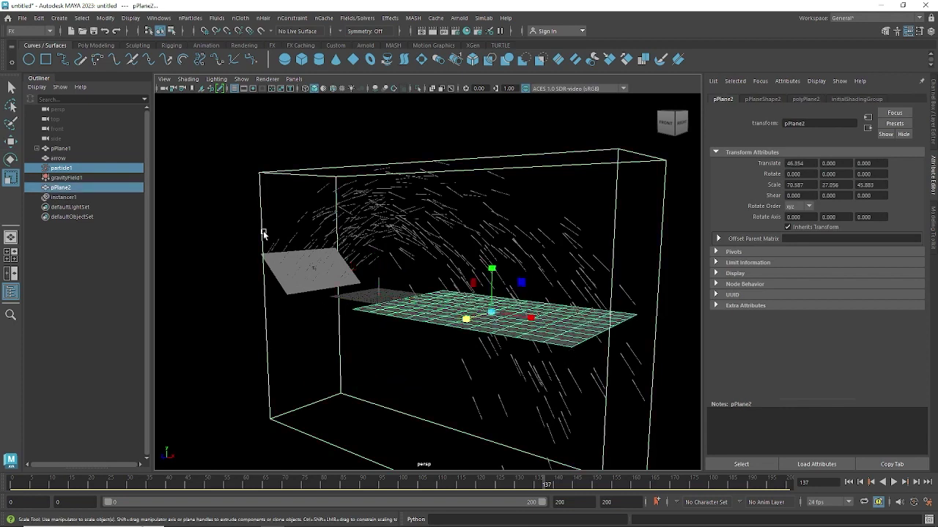
{"action": "left_click", "coordinate": [189, 19]}
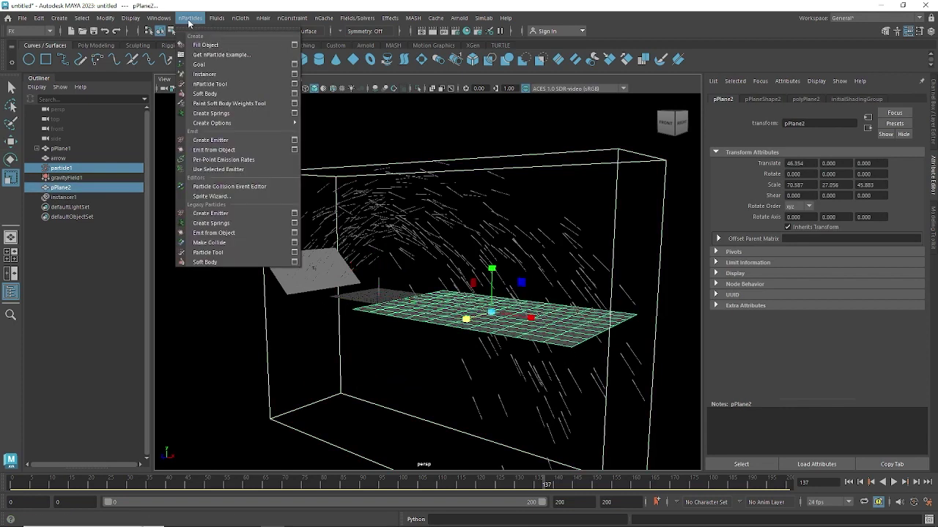
{"action": "left_click", "coordinate": [217, 246]}
Replay the simulation from the first frame and watch up close how the arrows collide with the ground plane
{"action": "left_click", "coordinate": [848, 482]}
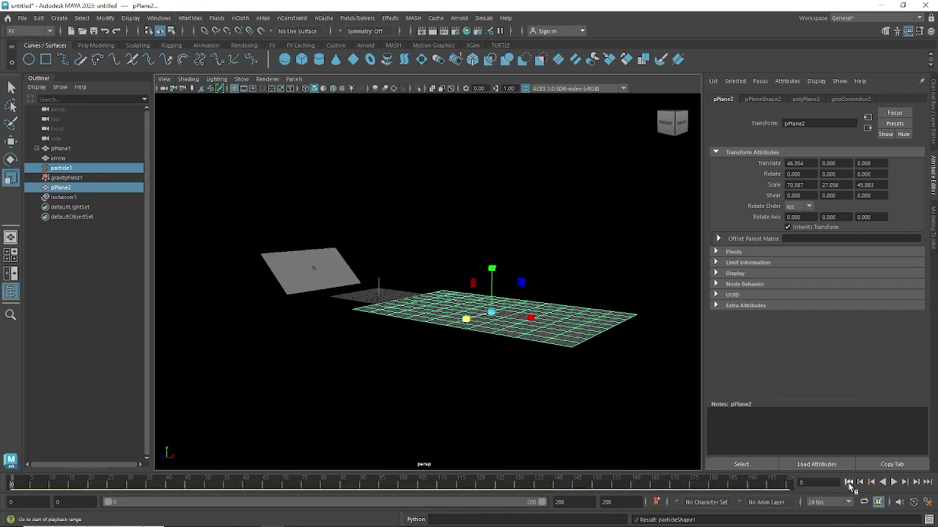
{"action": "left_click", "coordinate": [893, 482]}
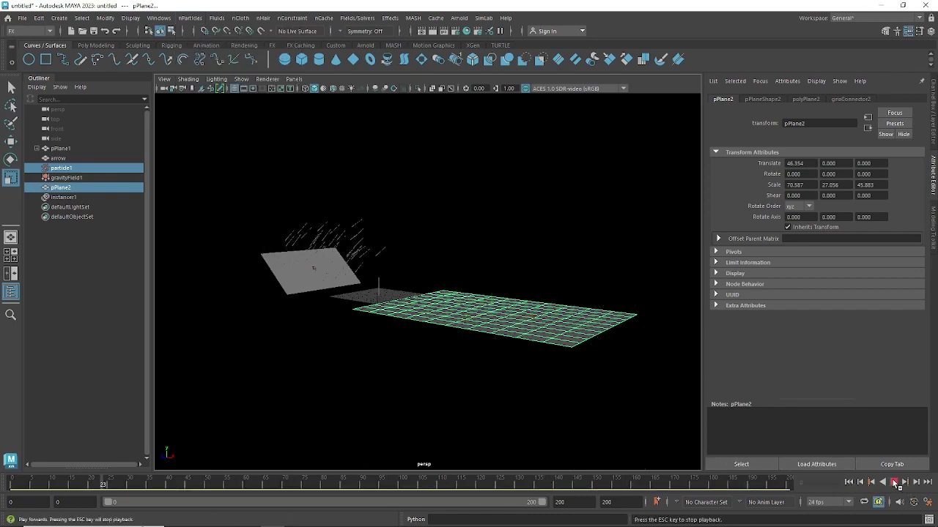
{"action": "scroll", "coordinate": [446, 257], "scroll_direction": "up", "scroll_amount": 5}
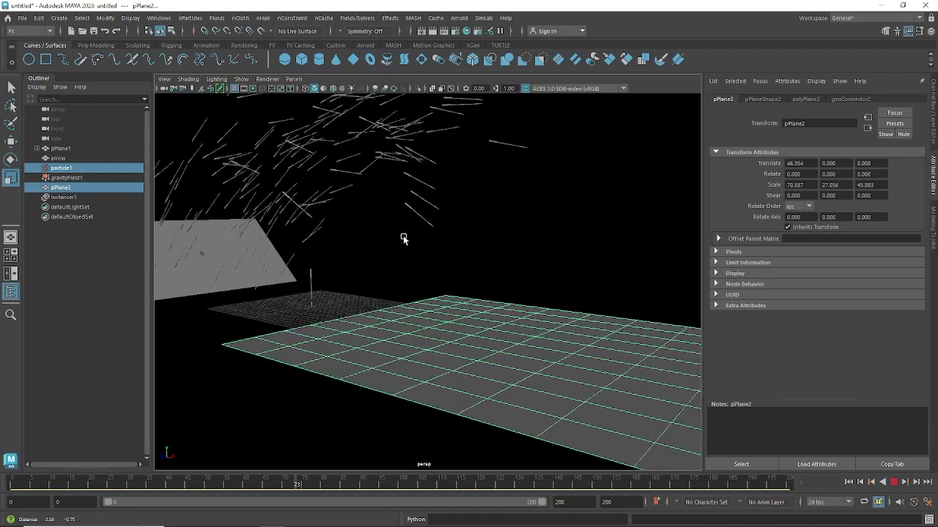
{"action": "scroll", "coordinate": [490, 308], "scroll_direction": "up", "scroll_amount": 3}
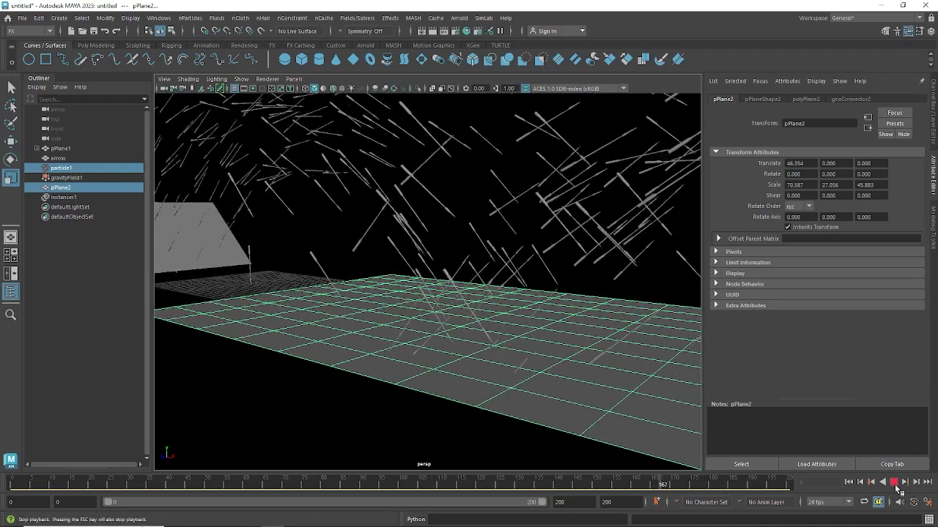
{"action": "left_click", "coordinate": [895, 483]}
Stop the playback and set the Resilience of the ground plane pPlane2's geoConnector2 to 0
{"action": "scroll", "coordinate": [565, 387], "scroll_direction": "down", "scroll_amount": 4}
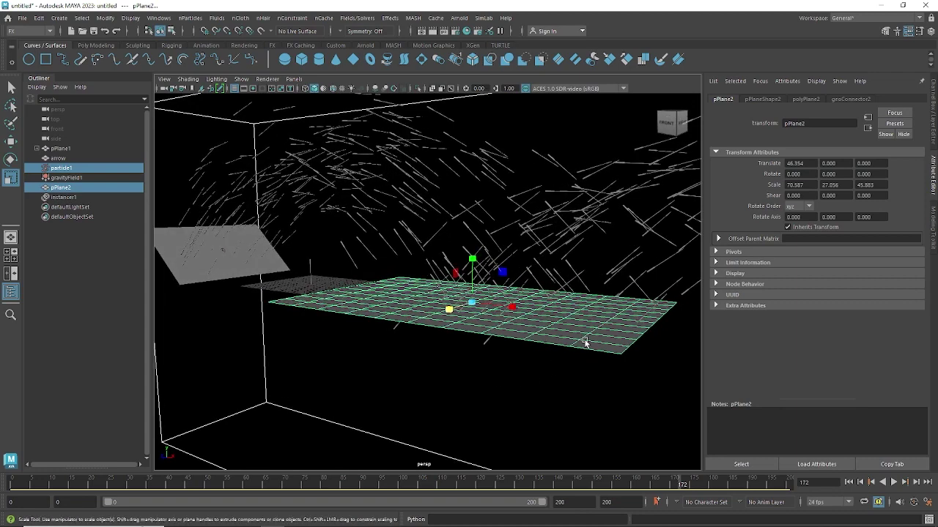
{"action": "left_click", "coordinate": [584, 343]}
{"action": "left_click", "coordinate": [934, 117]}
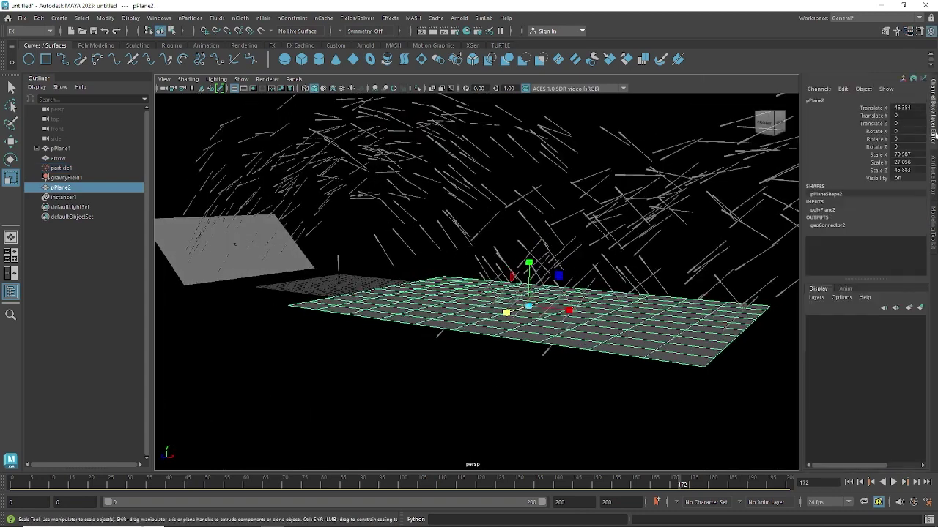
{"action": "left_click", "coordinate": [829, 226]}
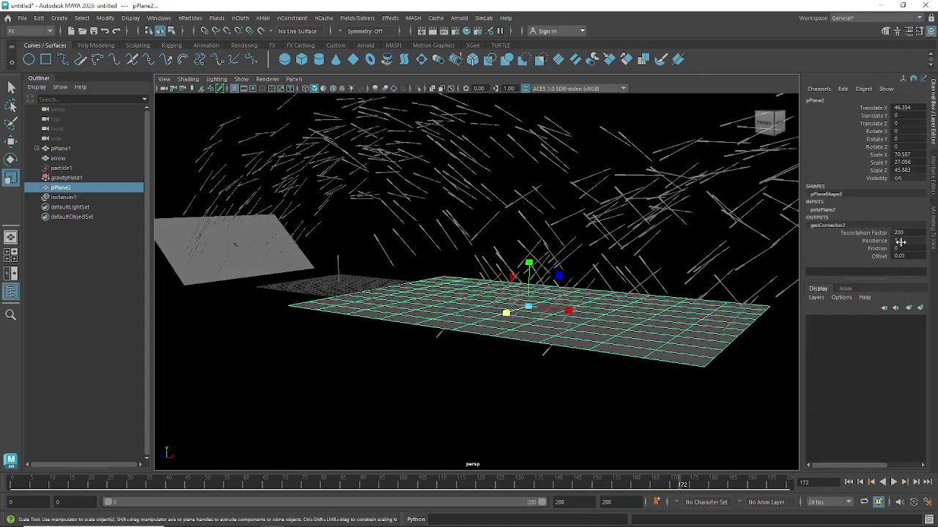
{"action": "left_click", "coordinate": [901, 242]}
{"action": "key", "text": "Return"}
Replay the simulation from the first frame and examine how the arrows behave on reaching the ground plane, including from a low angle
{"action": "left_click", "coordinate": [849, 482]}
{"action": "left_click", "coordinate": [893, 482]}
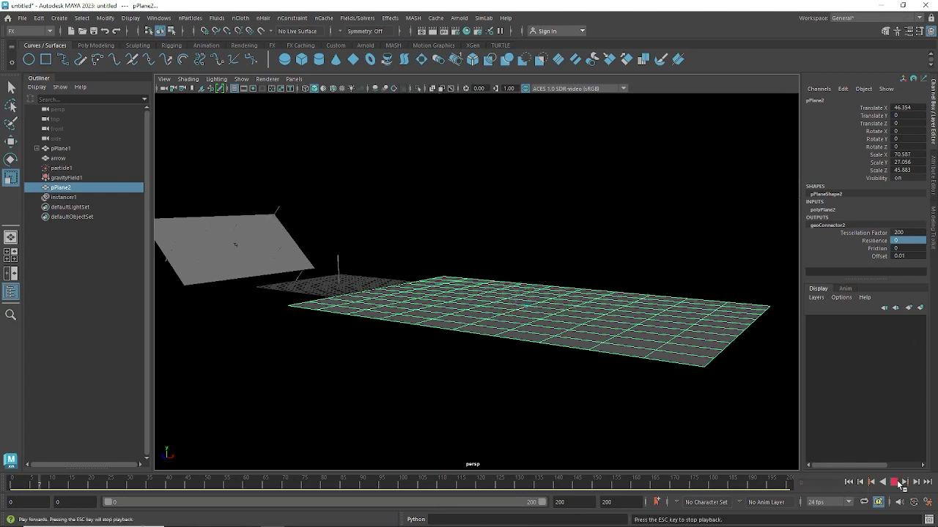
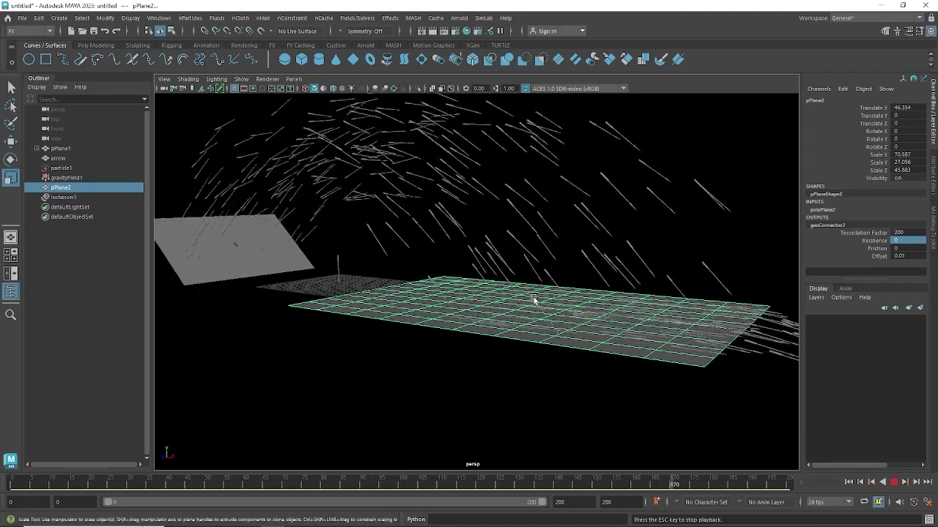
{"action": "left_click_drag", "start_coordinate": [559, 300], "coordinate": [579, 289], "text": "alt"}
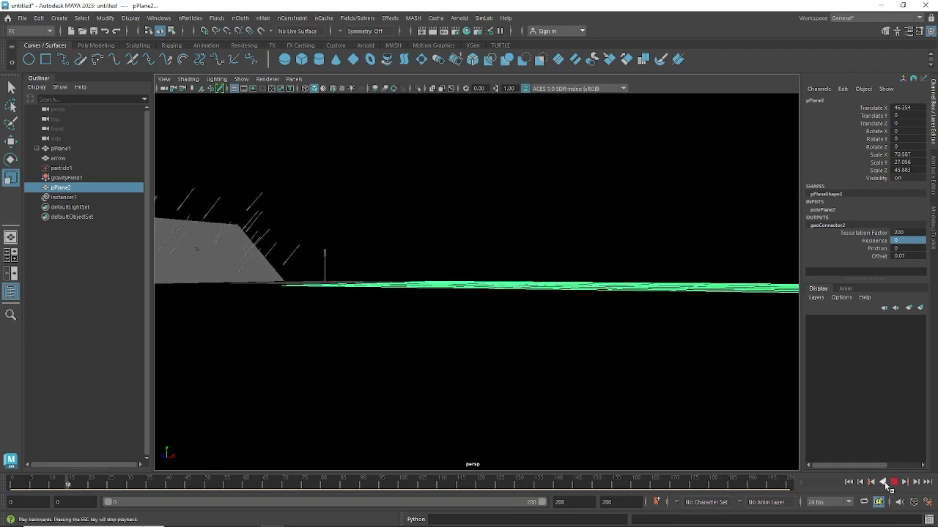
{"action": "left_click", "coordinate": [893, 483]}
{"action": "left_click_drag", "start_coordinate": [638, 367], "coordinate": [612, 382], "text": "alt"}
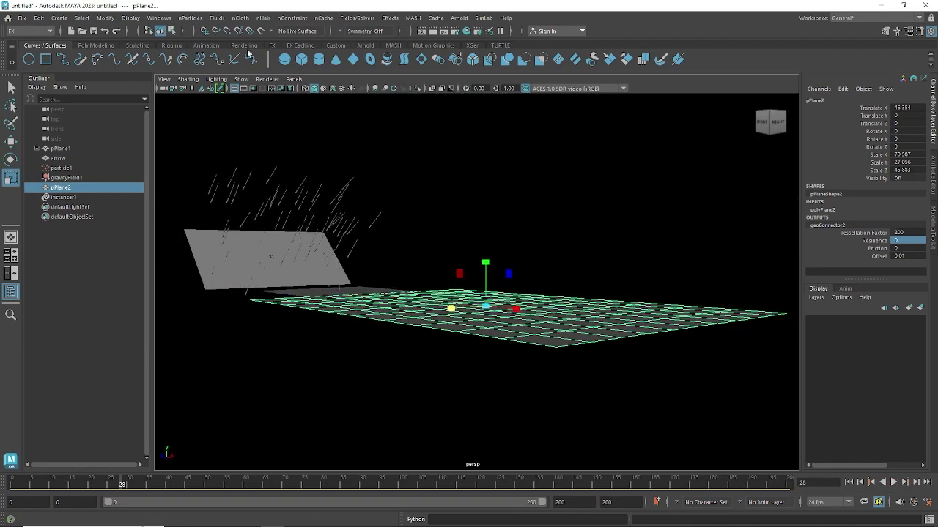
Open the Particle Collision Event Editor and place its window clear of the emitter and the arrows
{"action": "left_click", "coordinate": [192, 18]}
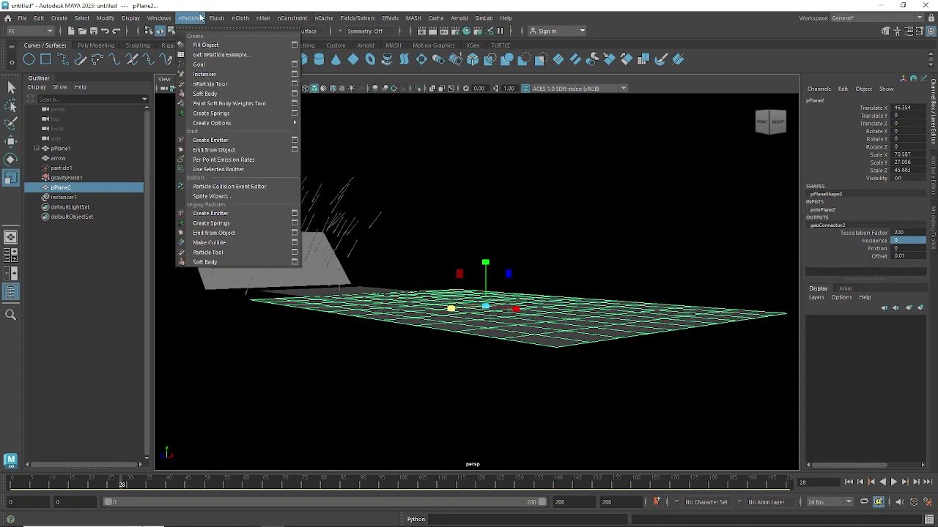
{"action": "left_click", "coordinate": [233, 190]}
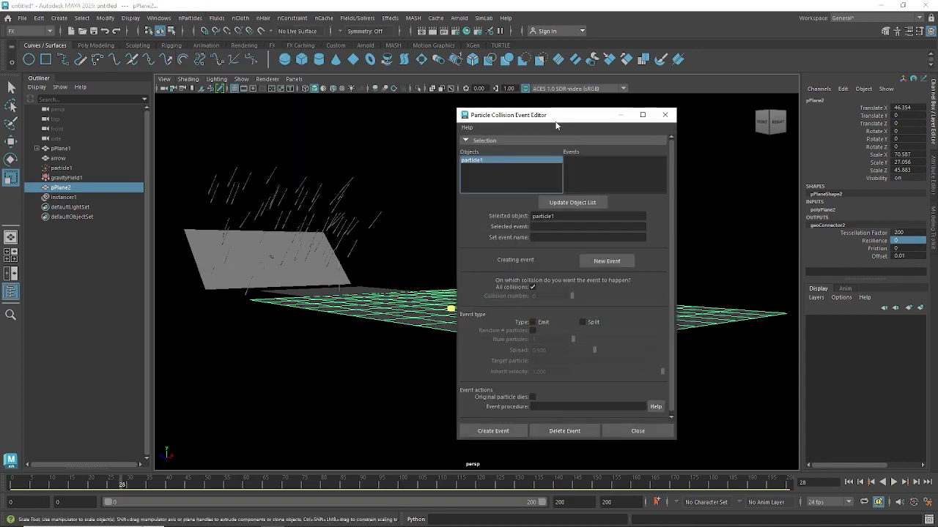
{"action": "left_click_drag", "start_coordinate": [561, 119], "coordinate": [623, 122]}
{"action": "mouse_move", "coordinate": [446, 188]}
{"action": "left_mouse_down", "text": "alt"}
{"action": "mouse_move", "coordinate": [425, 199]}
{"action": "mouse_move", "coordinate": [423, 251]}
{"action": "mouse_move", "coordinate": [417, 236]}
{"action": "mouse_move", "coordinate": [415, 247]}
{"action": "left_mouse_up", "text": "alt"}
{"action": "left_click_drag", "start_coordinate": [617, 119], "coordinate": [693, 125]}
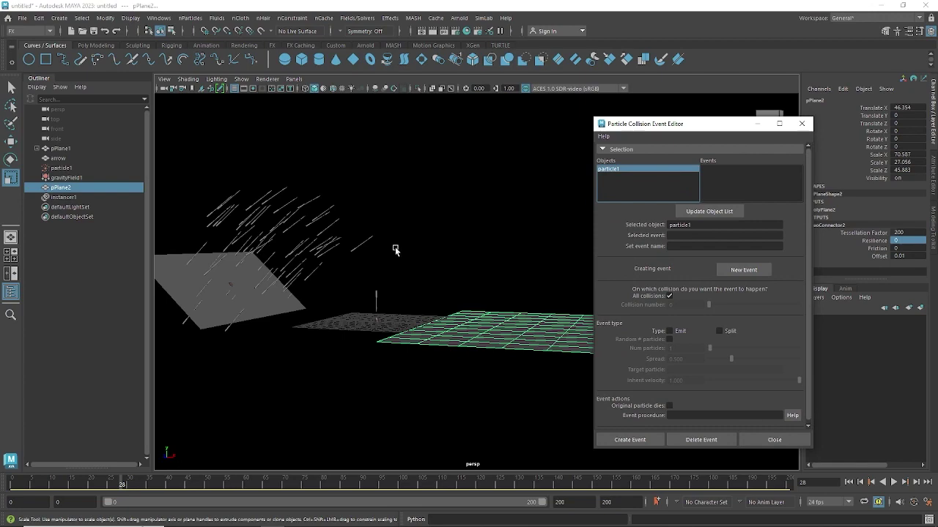
{"action": "middle_click_drag", "start_coordinate": [437, 254], "coordinate": [464, 294], "text": "alt"}
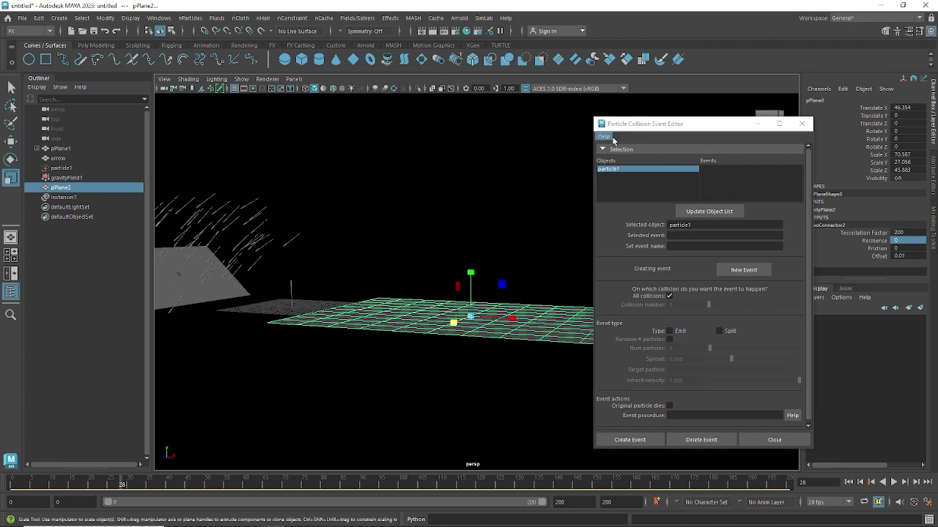
Configure an Emit event for particle1 with 1 particle, spread 0, inherit velocity 0 and Original particle dies enabled
{"action": "left_click", "coordinate": [606, 175]}
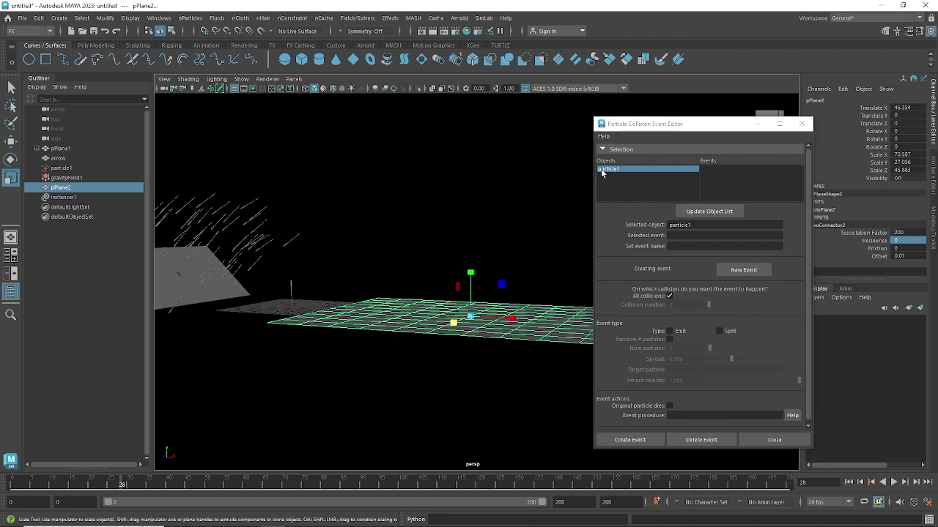
{"action": "left_click", "coordinate": [669, 332]}
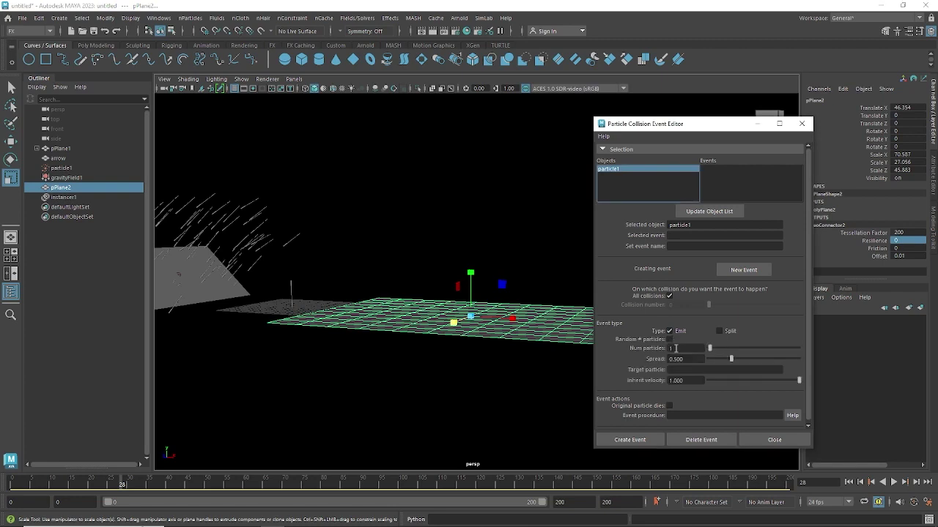
{"action": "left_click", "coordinate": [678, 347]}
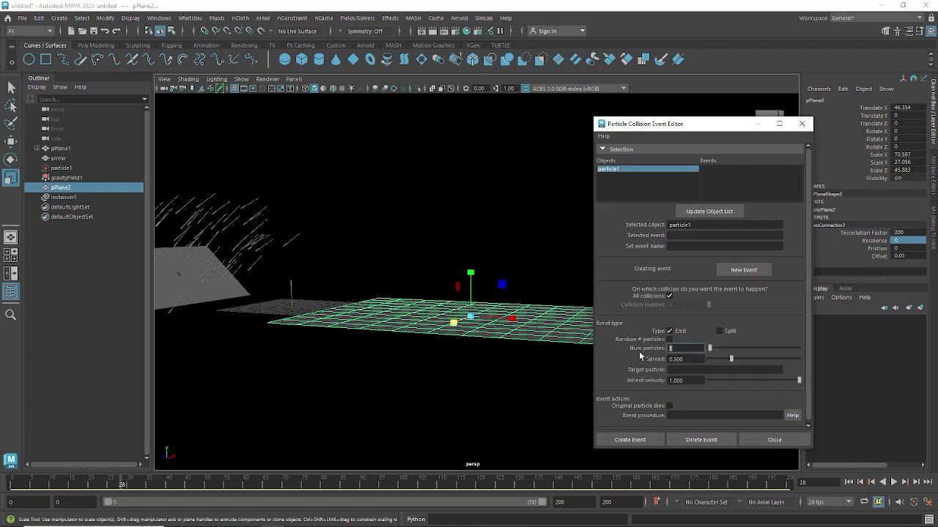
{"action": "left_click", "coordinate": [690, 360]}
{"action": "left_click", "coordinate": [675, 381]}
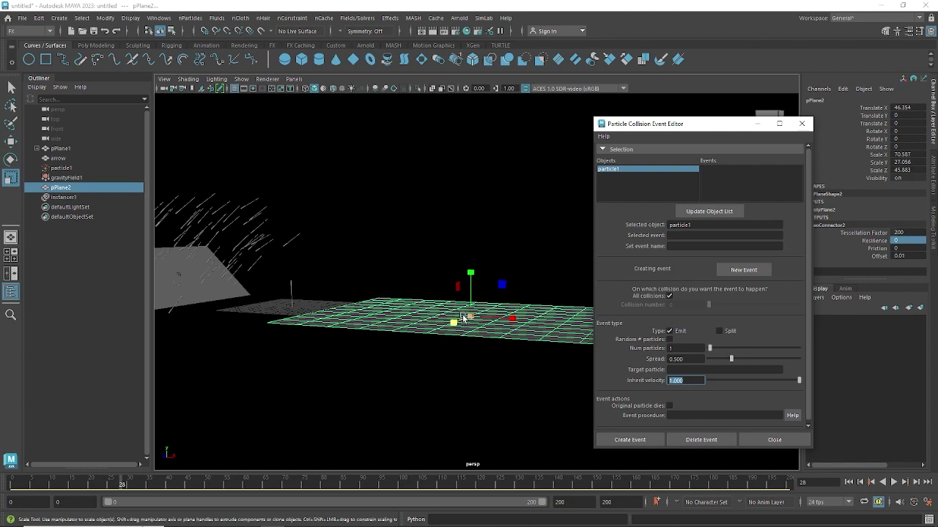
{"action": "left_click", "coordinate": [679, 349]}
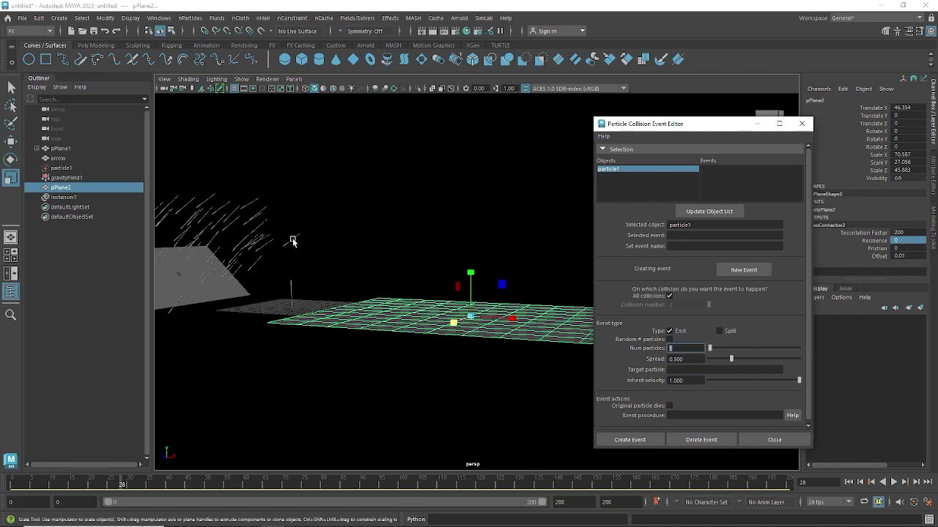
{"action": "left_click", "coordinate": [450, 324]}
{"action": "left_click_drag", "start_coordinate": [732, 359], "coordinate": [654, 362]}
{"action": "left_click", "coordinate": [668, 405]}
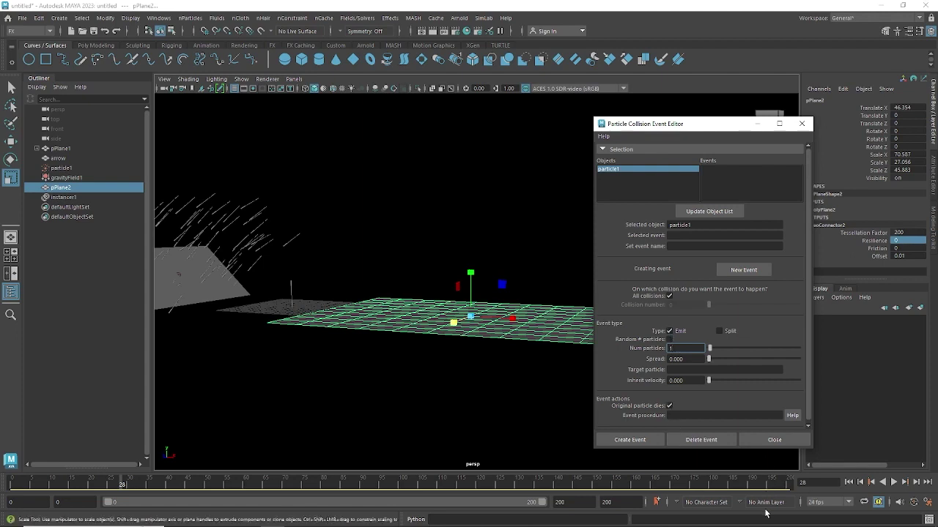
Run the simulation briefly, stop it and create the configured collision event on particle1
{"action": "left_click", "coordinate": [894, 482]}
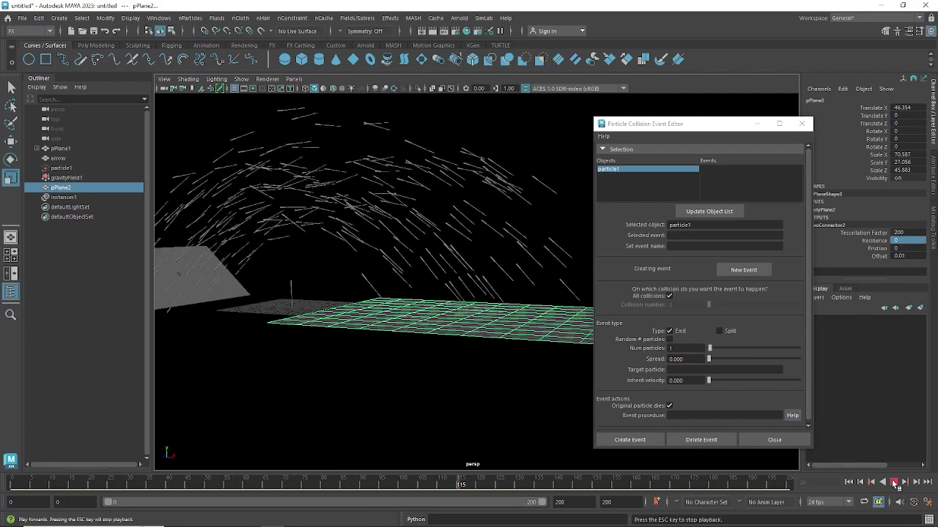
{"action": "left_click", "coordinate": [894, 483]}
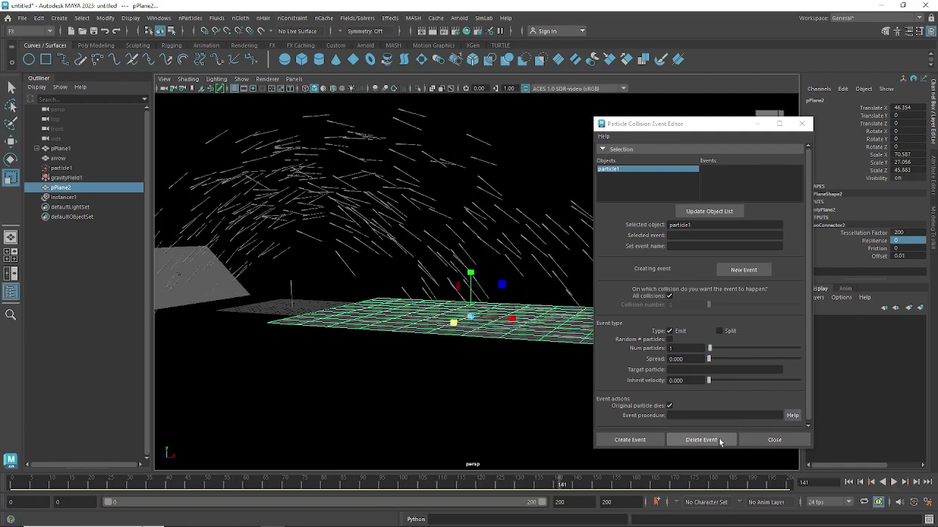
{"action": "left_click", "coordinate": [628, 441]}
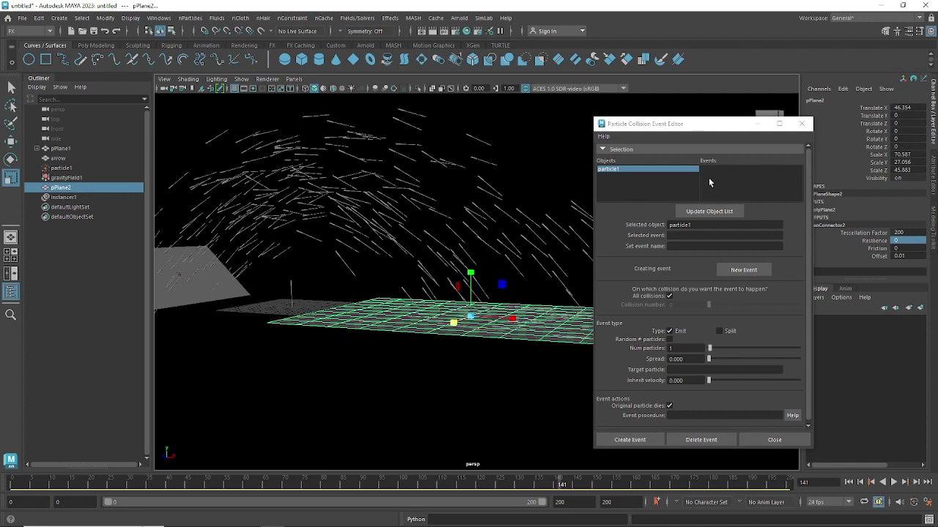
{"action": "left_click", "coordinate": [630, 441]}
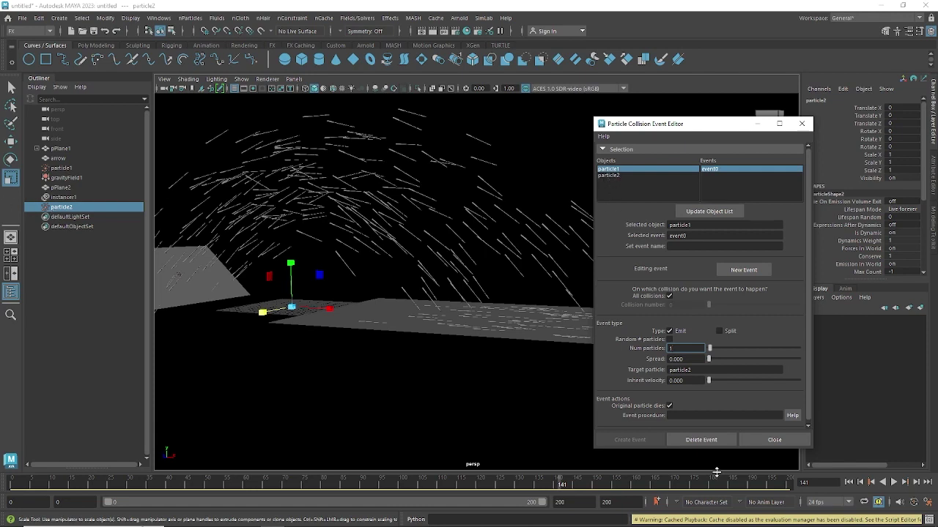
Replay the simulation from the first frame and compare the event with Original particle dies disabled and re-enabled
{"action": "left_click", "coordinate": [849, 483]}
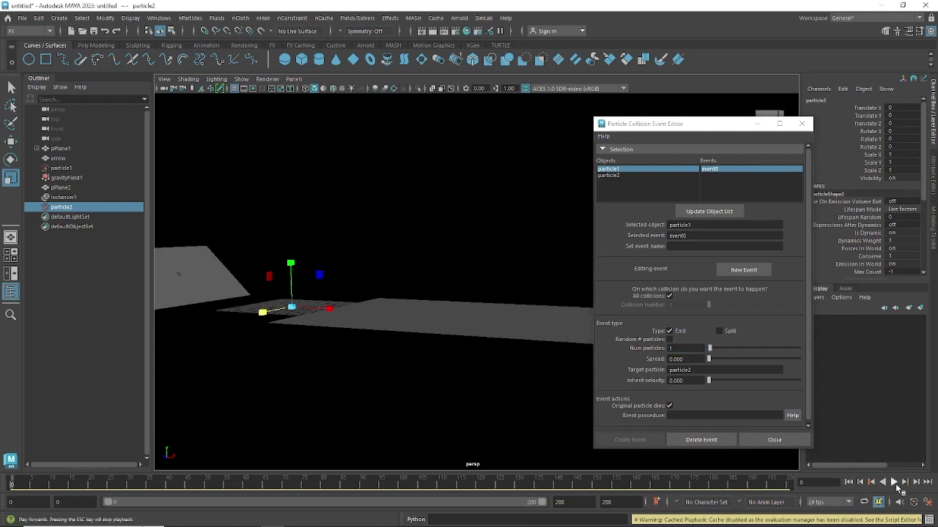
{"action": "left_click", "coordinate": [893, 482]}
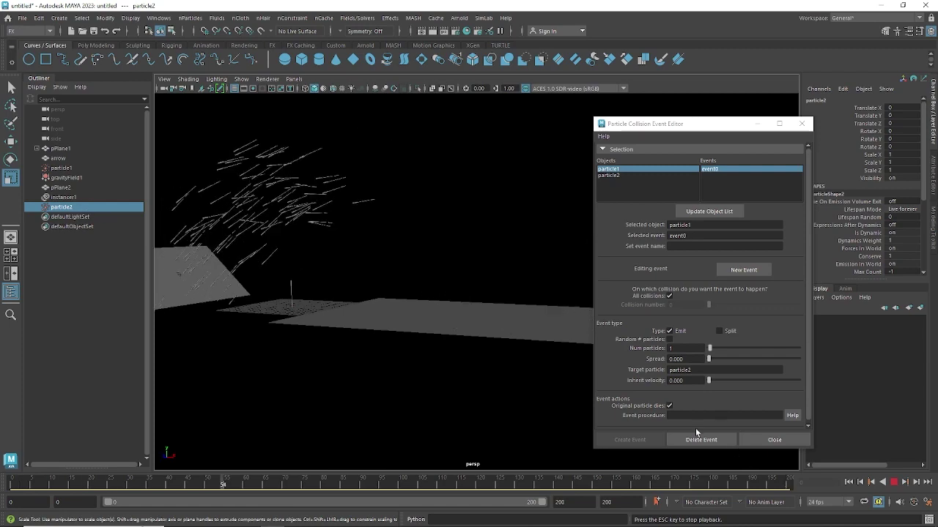
{"action": "left_click", "coordinate": [669, 406]}
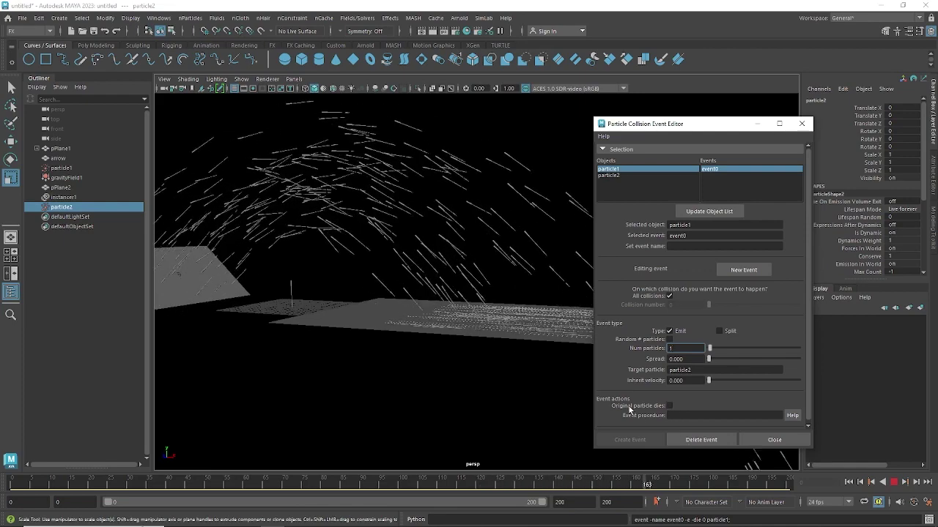
{"action": "left_click", "coordinate": [669, 406]}
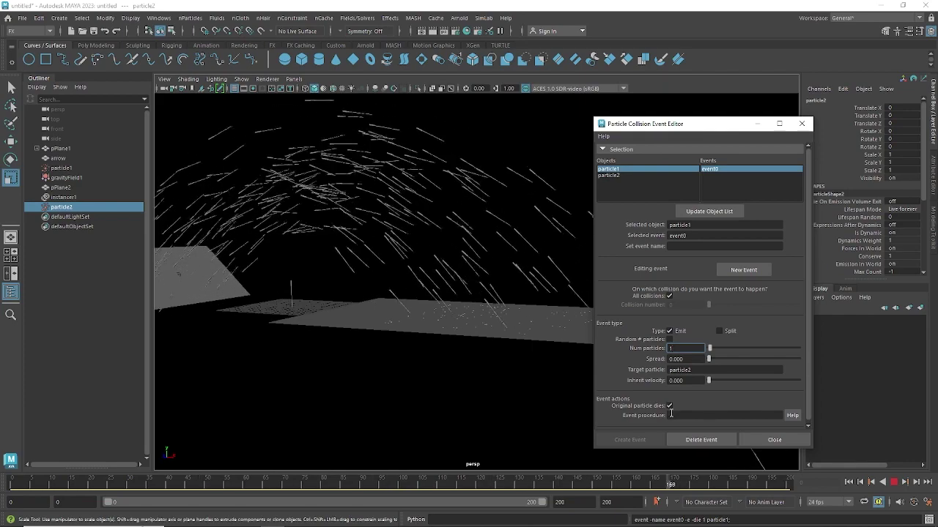
Try the collision event with Emit disabled and with Random # particles enabled, restoring both options during playback
{"action": "left_click", "coordinate": [669, 331]}
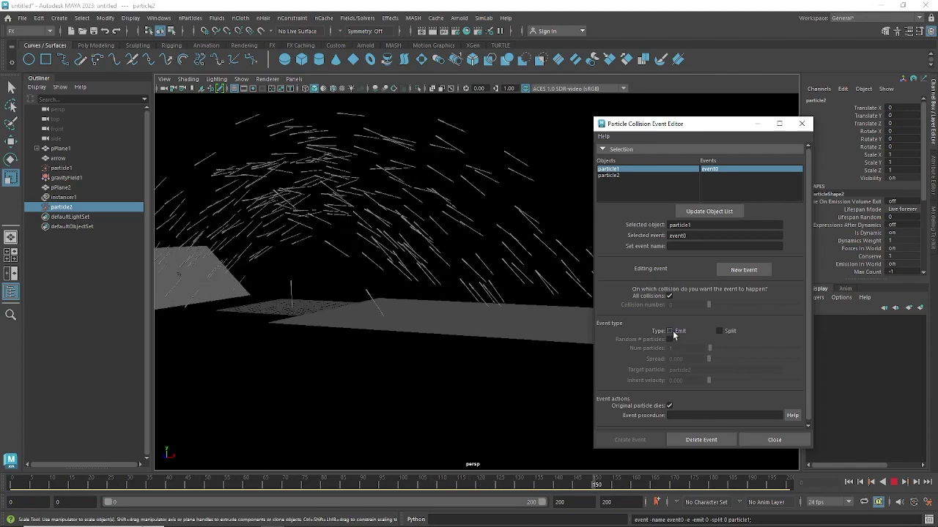
{"action": "left_click", "coordinate": [669, 331]}
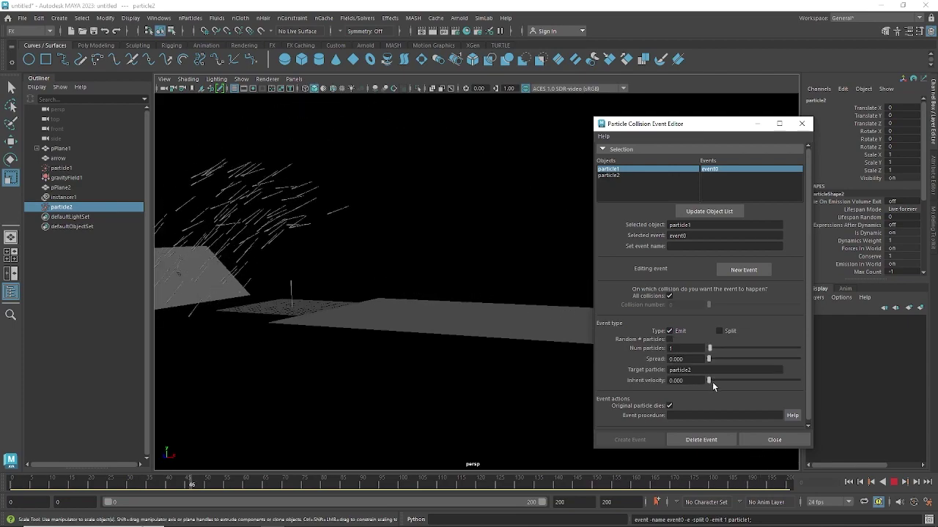
{"action": "left_click", "coordinate": [669, 339]}
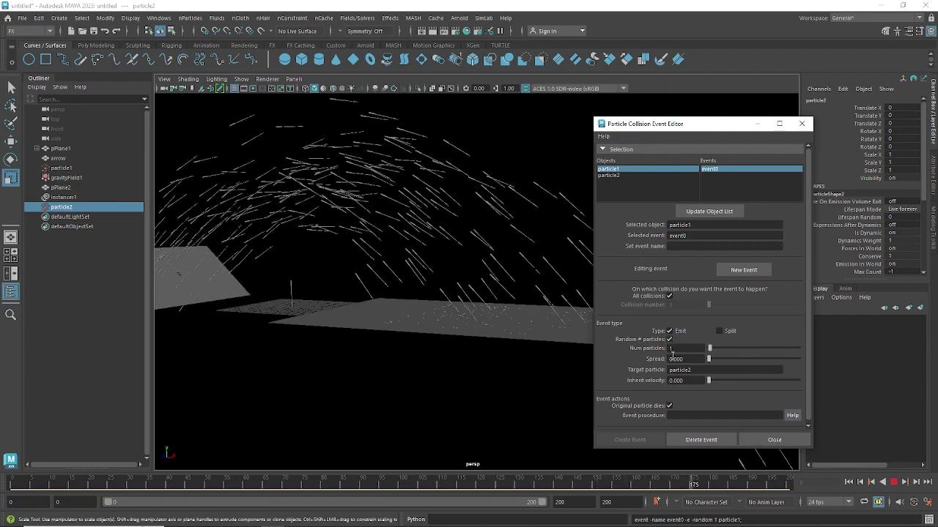
{"action": "left_click", "coordinate": [669, 340]}
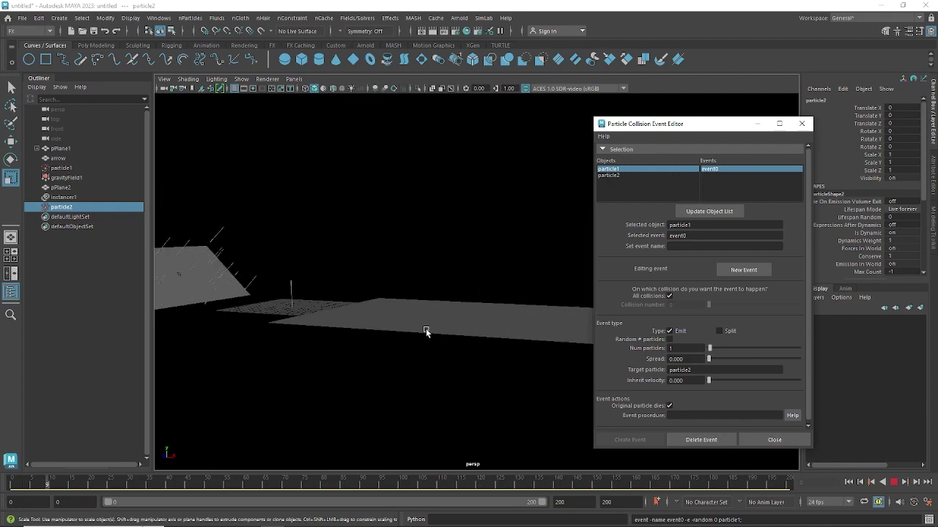
{"action": "left_click", "coordinate": [678, 348]}
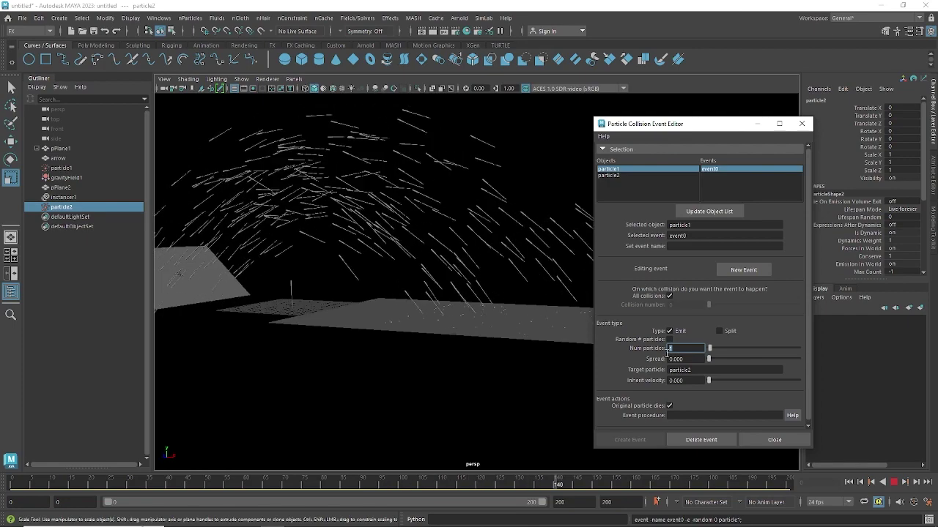
Close the collision event editor, watch the particles emitted on the ground plane up close and stop the playback
{"action": "left_click", "coordinate": [778, 441]}
{"action": "right_click_drag", "start_coordinate": [579, 388], "coordinate": [519, 373], "text": "alt"}
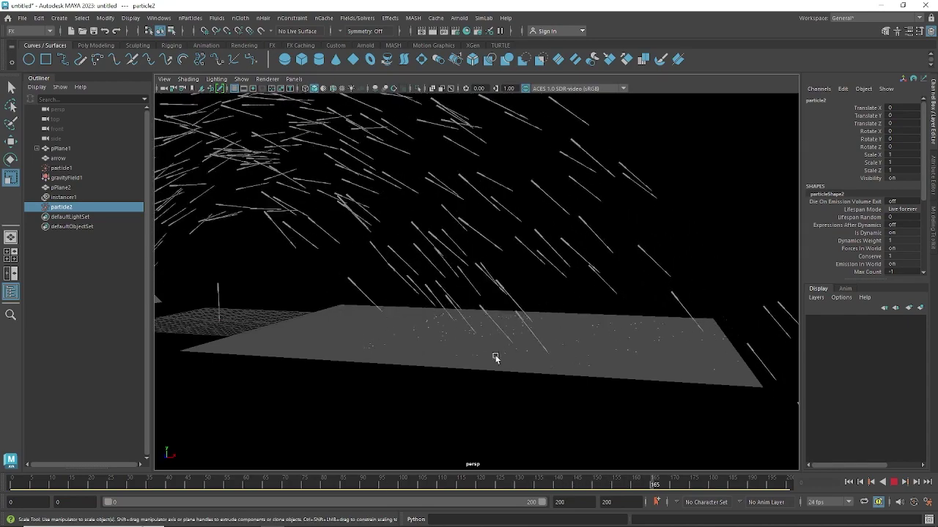
{"action": "key", "text": "Escape"}
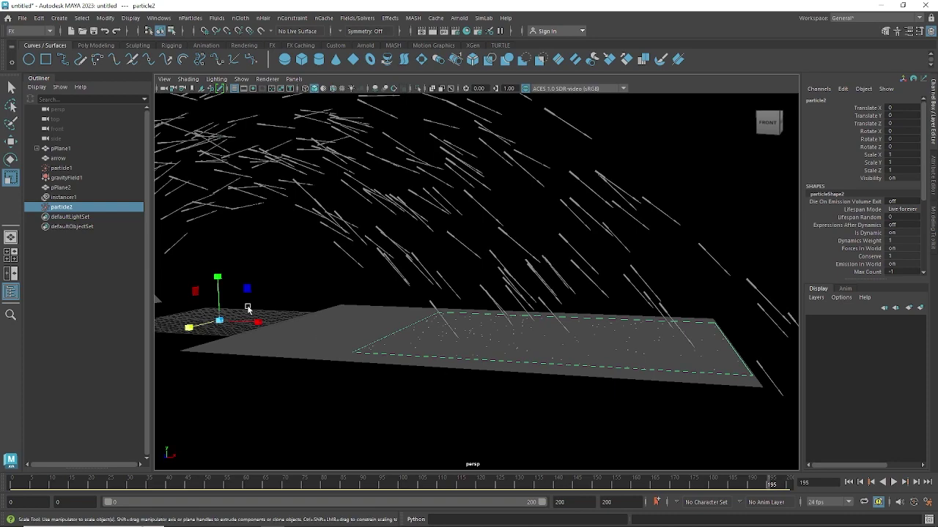
Duplicate the original arrow object standing at the grid's centre
{"action": "right_click_drag", "start_coordinate": [222, 299], "coordinate": [356, 331], "text": "alt"}
{"action": "left_click_drag", "start_coordinate": [356, 331], "coordinate": [383, 303], "text": "alt"}
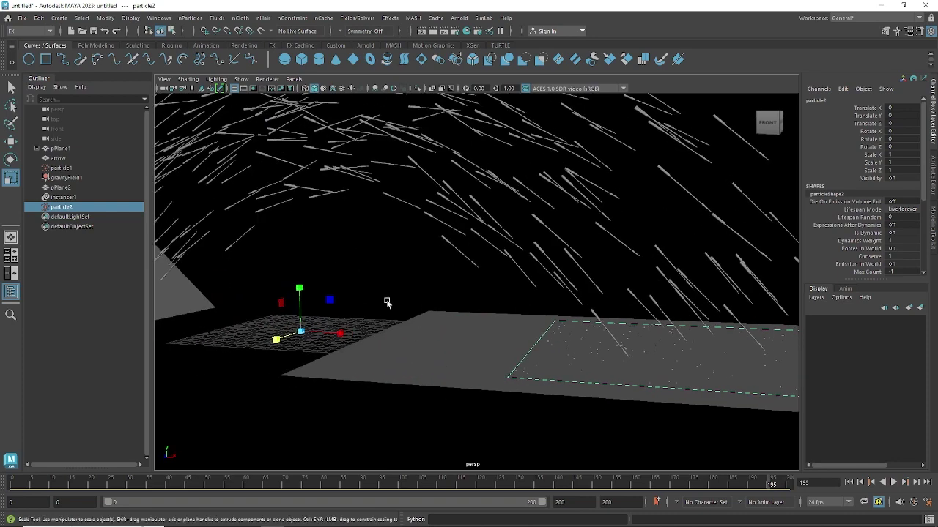
{"action": "left_click", "coordinate": [302, 300]}
{"action": "left_click", "coordinate": [301, 301]}
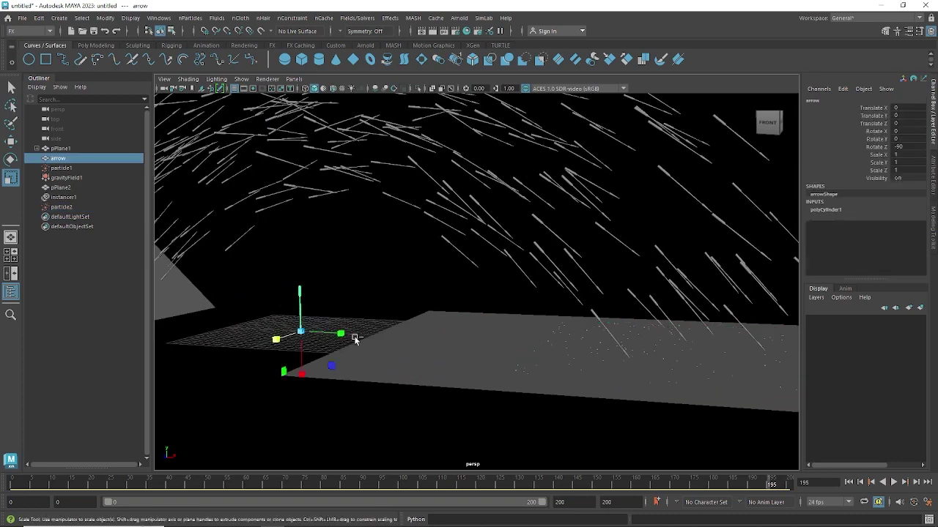
{"action": "key", "text": "ctrl+d"}
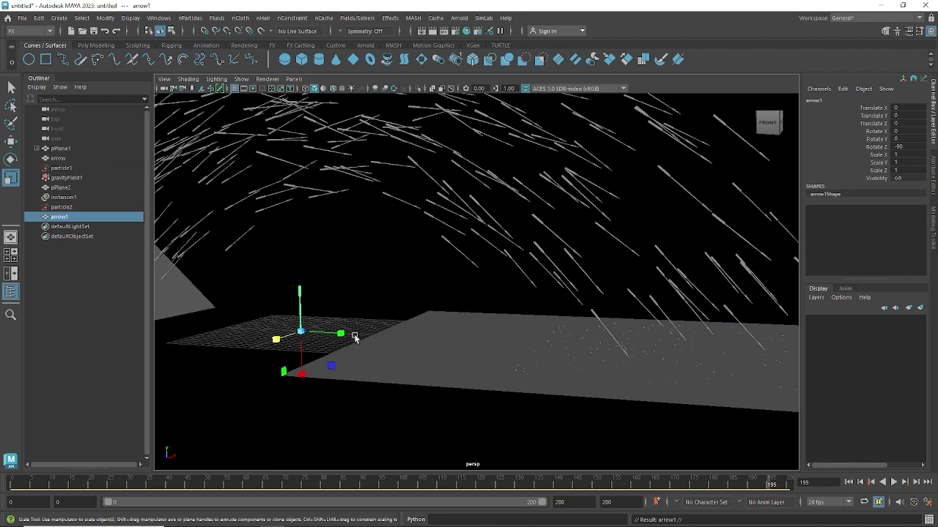
Move the duplicated arrow about 2.1 units along X, beside the original at the grid's centre
{"action": "key", "text": "w"}
{"action": "left_click_drag", "start_coordinate": [346, 338], "coordinate": [382, 339]}
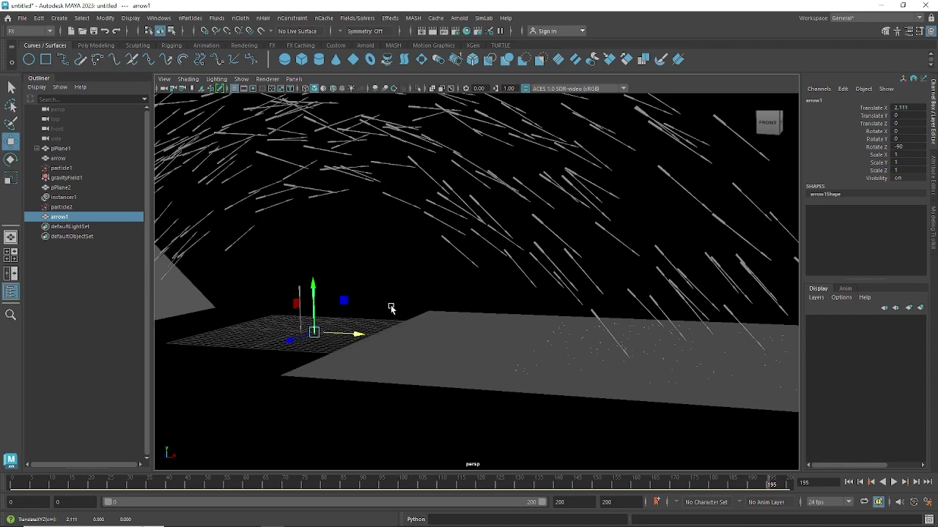
{"action": "left_click", "coordinate": [329, 269]}
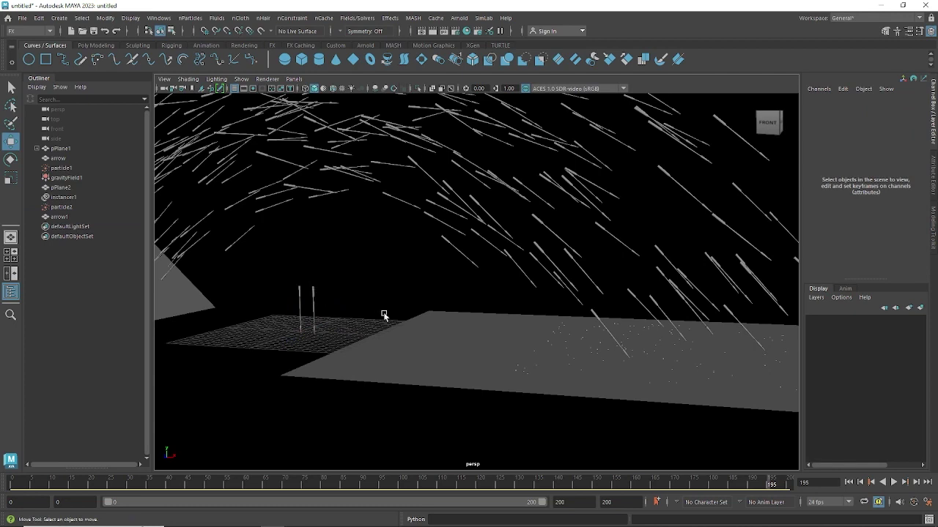
Create a particle instancer that places arrow1 on the collision-emitted particles, using particleShape2 as the particle object to instance
{"action": "left_click", "coordinate": [312, 296]}
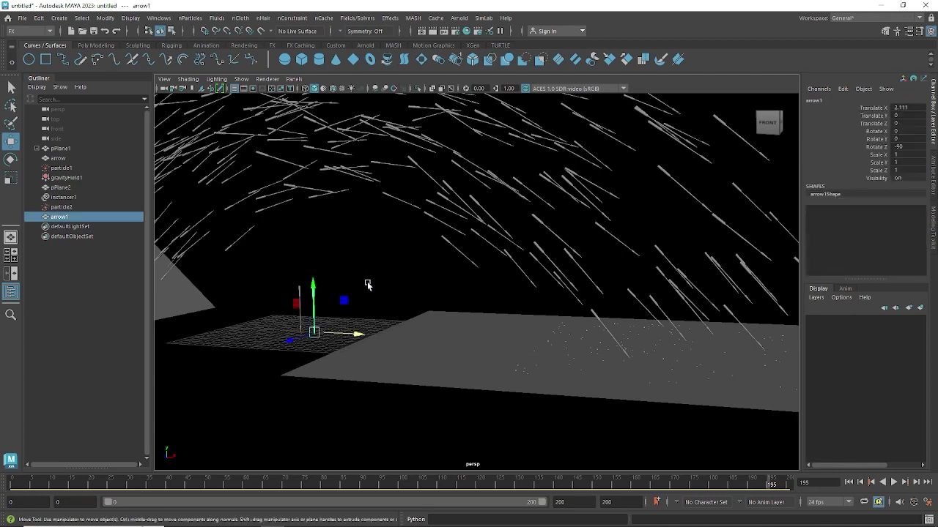
{"action": "left_click", "coordinate": [192, 17]}
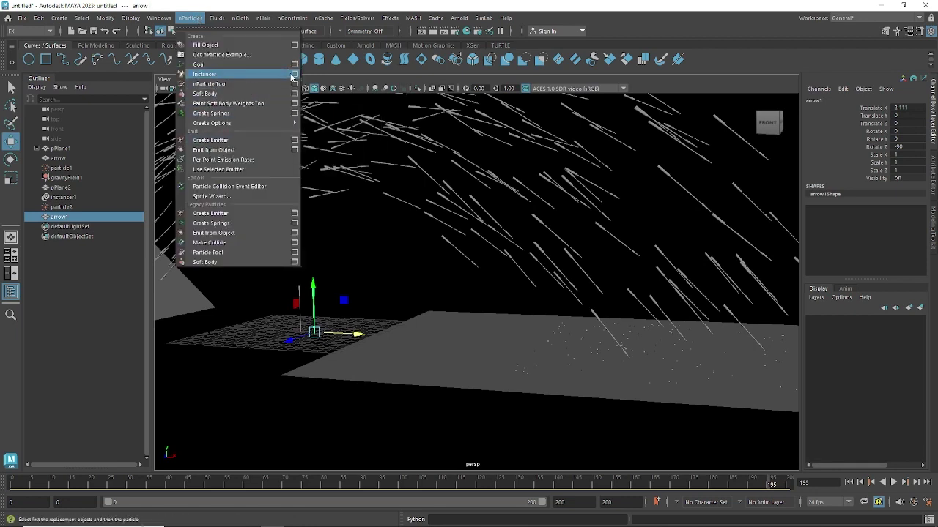
{"action": "left_click", "coordinate": [293, 75]}
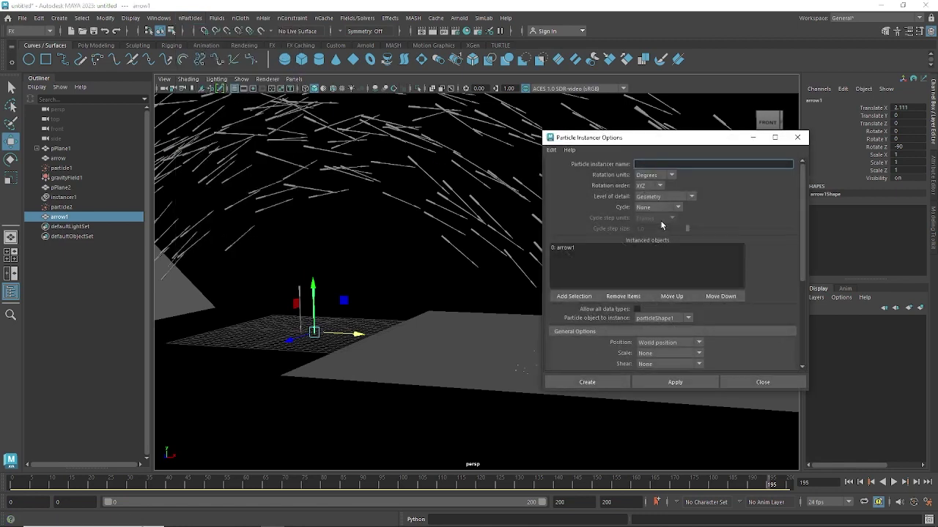
{"action": "left_click", "coordinate": [565, 250]}
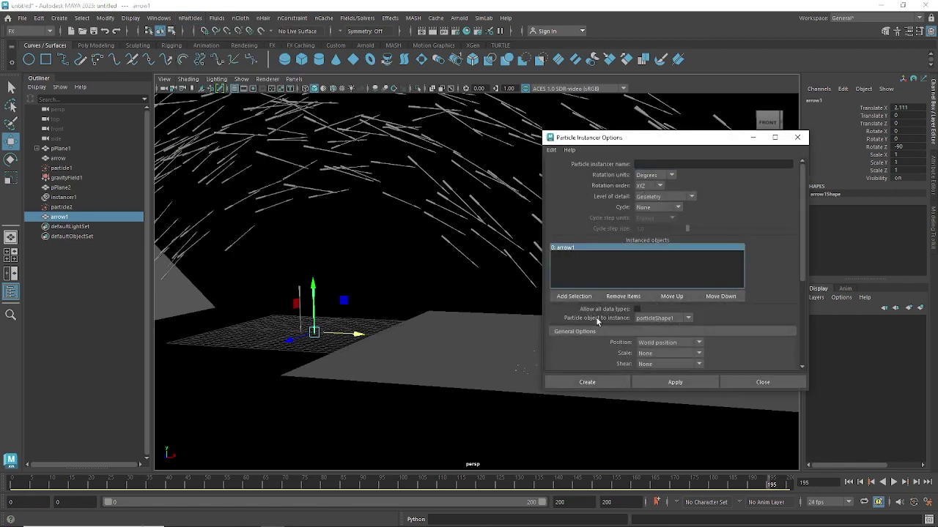
{"action": "left_click", "coordinate": [654, 320]}
{"action": "left_click", "coordinate": [678, 343]}
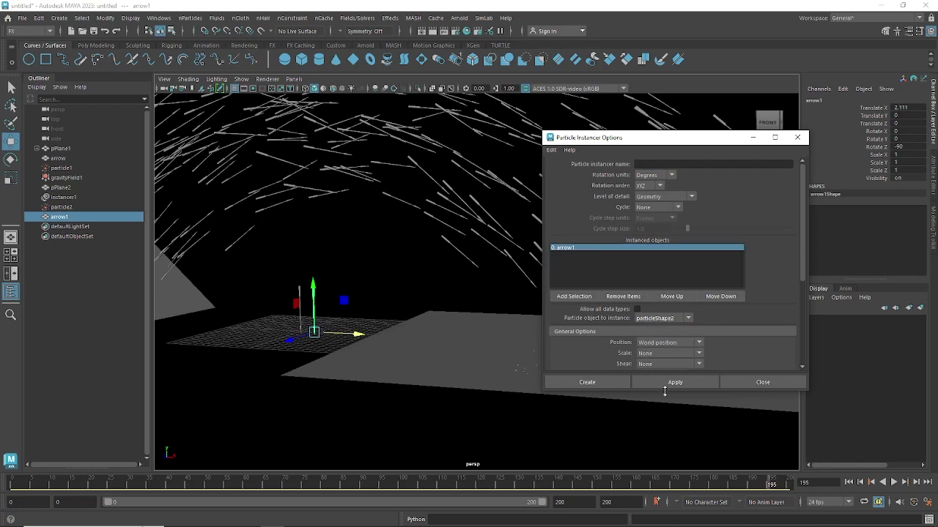
{"action": "left_click", "coordinate": [606, 382]}
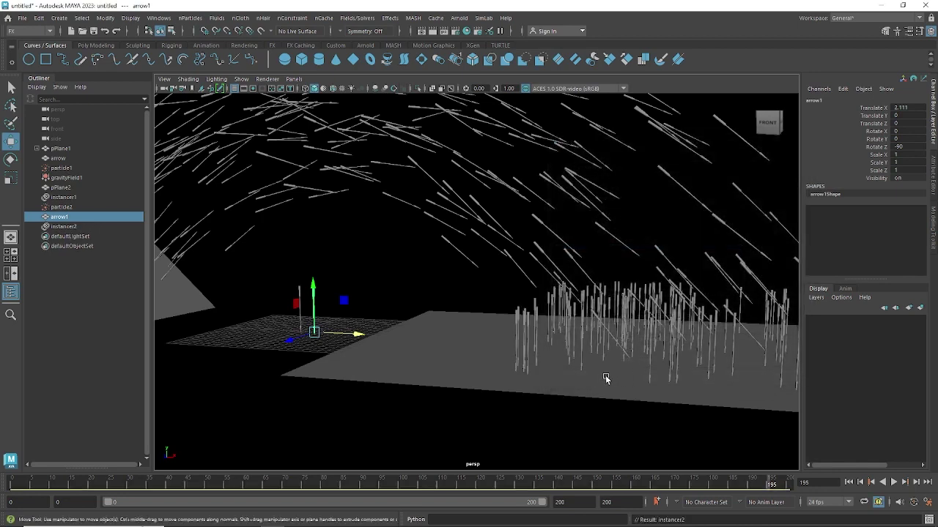
Rotate arrow1 to -45° around Z so its instances on the ground plane tilt, and deselect it
{"action": "middle_click_drag", "start_coordinate": [369, 334], "coordinate": [384, 334], "text": "alt"}
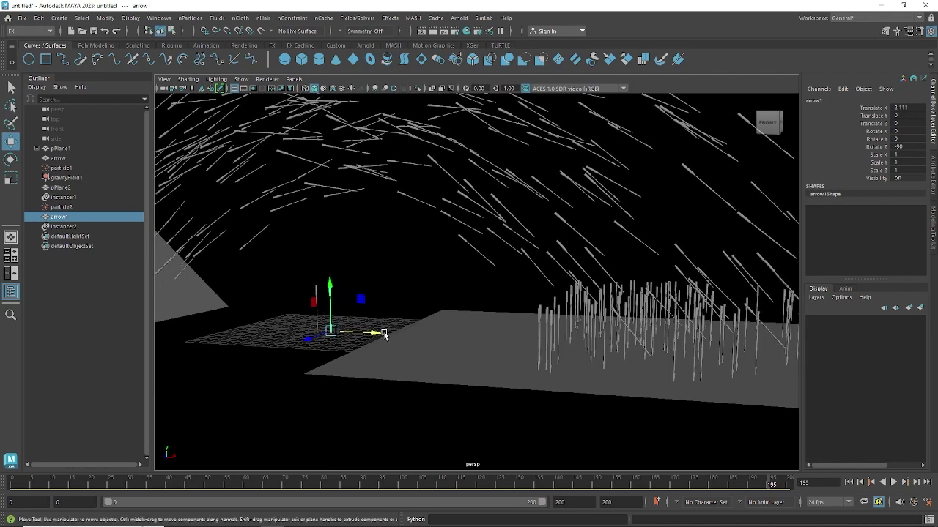
{"action": "key", "text": "e"}
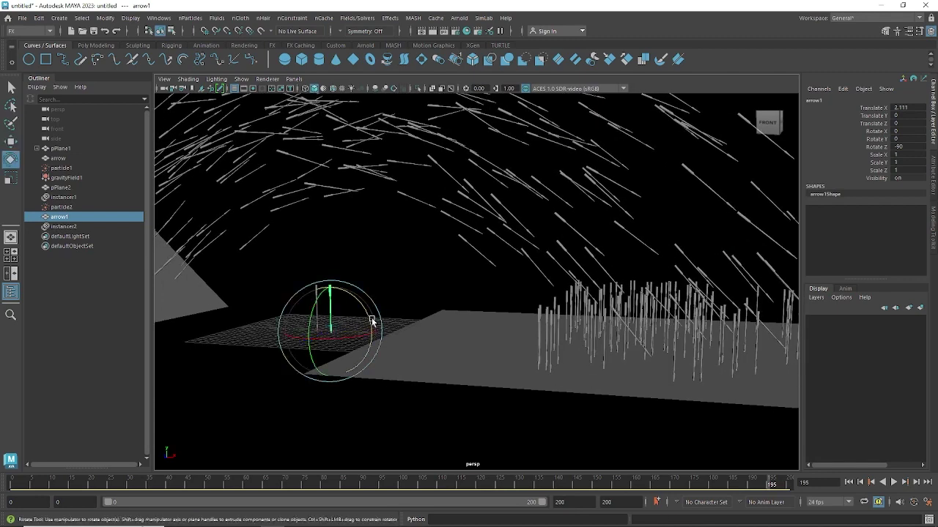
{"action": "left_click_drag", "start_coordinate": [372, 321], "coordinate": [352, 300]}
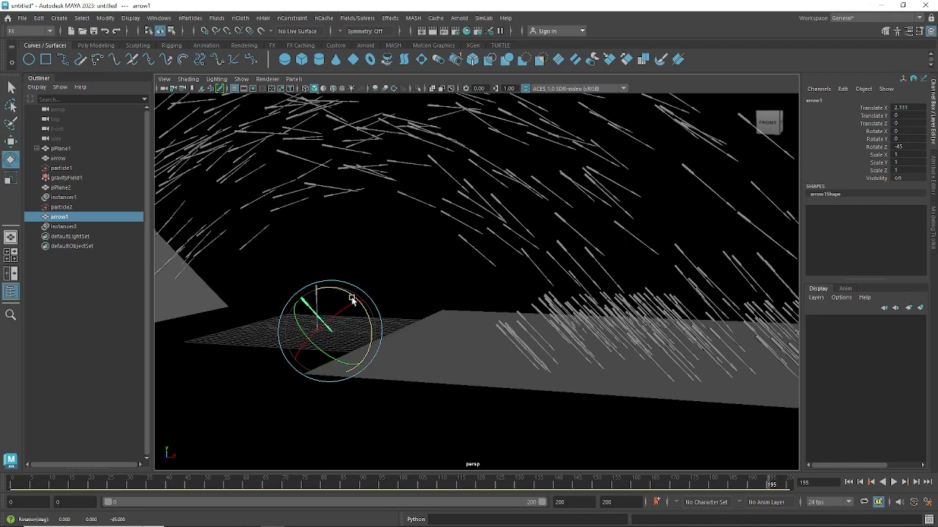
{"action": "left_click", "coordinate": [393, 286]}
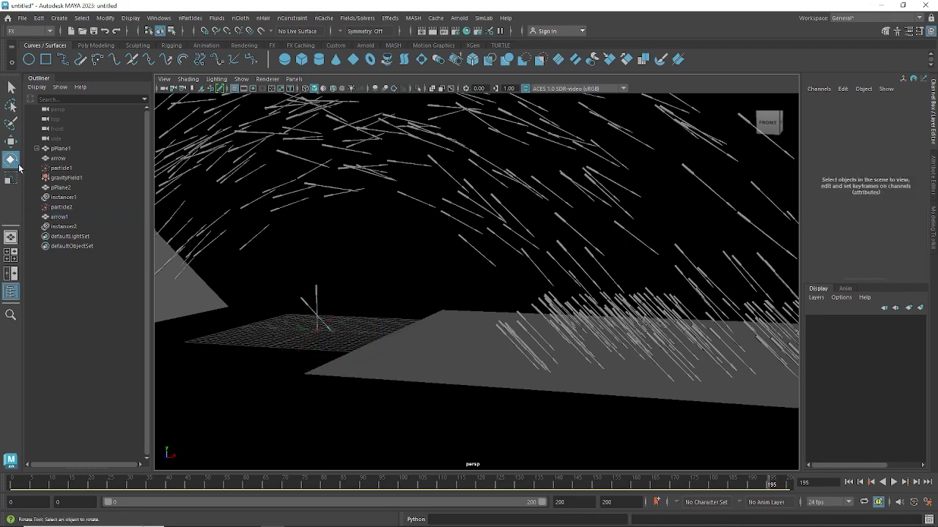
Replay the simulation from the first frame, stop it and inspect the tilted arrows on the ground plane up close
{"action": "mouse_move", "coordinate": [683, 394]}
{"action": "left_mouse_down", "text": "alt"}
{"action": "mouse_move", "coordinate": [674, 376]}
{"action": "mouse_move", "coordinate": [613, 380]}
{"action": "left_mouse_up", "text": "alt"}
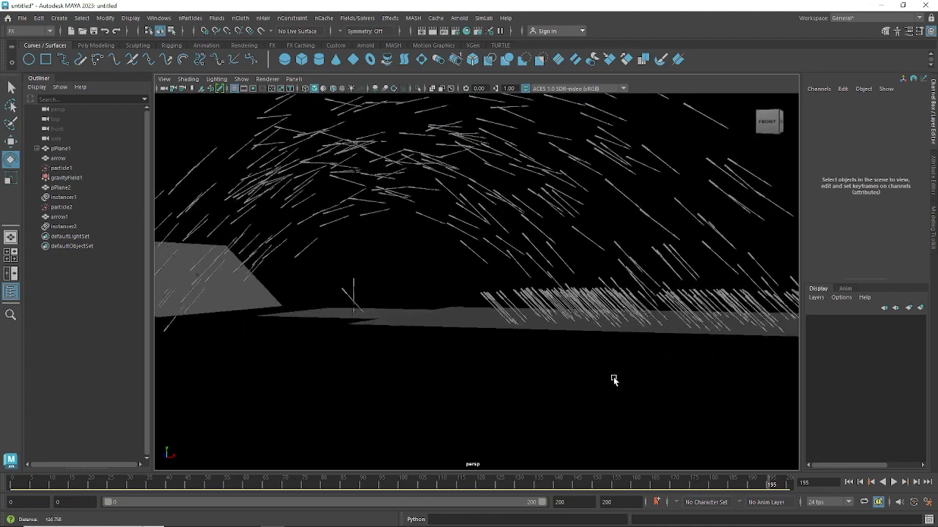
{"action": "left_click", "coordinate": [848, 482]}
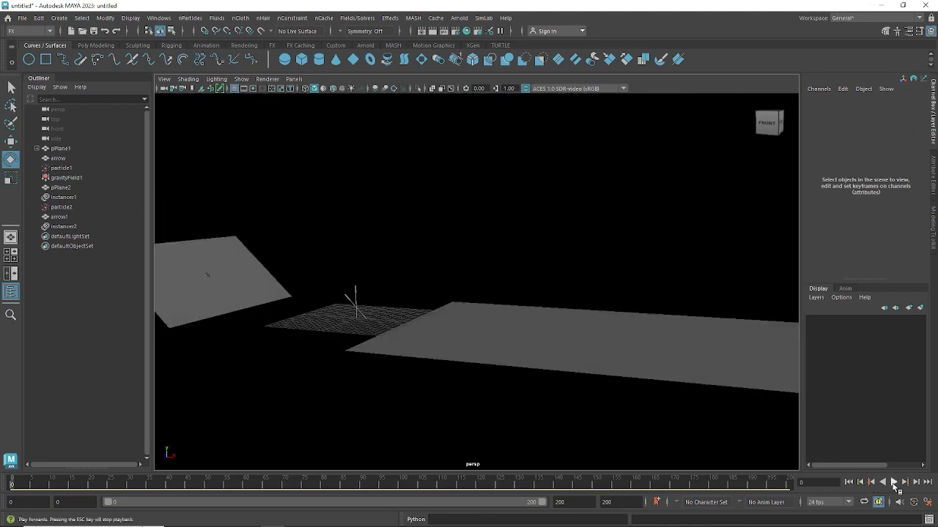
{"action": "left_click", "coordinate": [894, 482]}
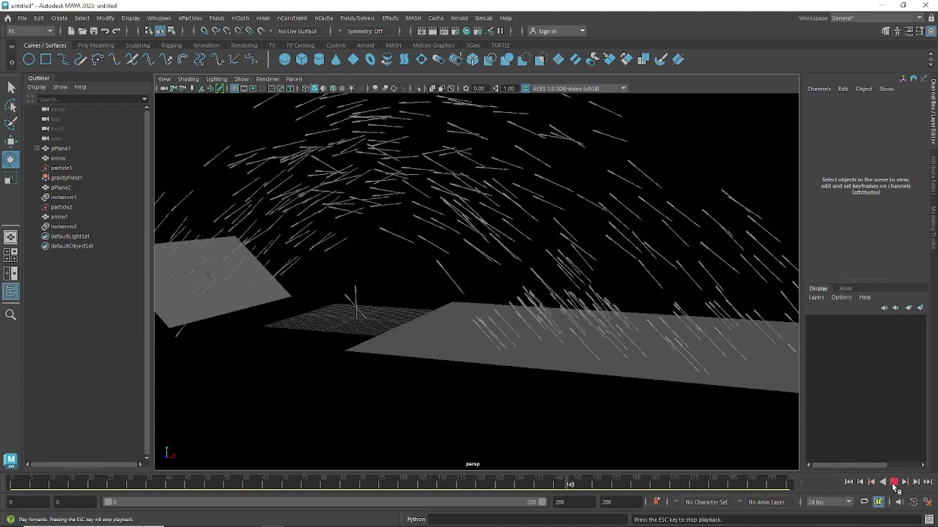
{"action": "left_click", "coordinate": [894, 482]}
{"action": "left_click_drag", "start_coordinate": [392, 311], "coordinate": [425, 314], "text": "alt"}
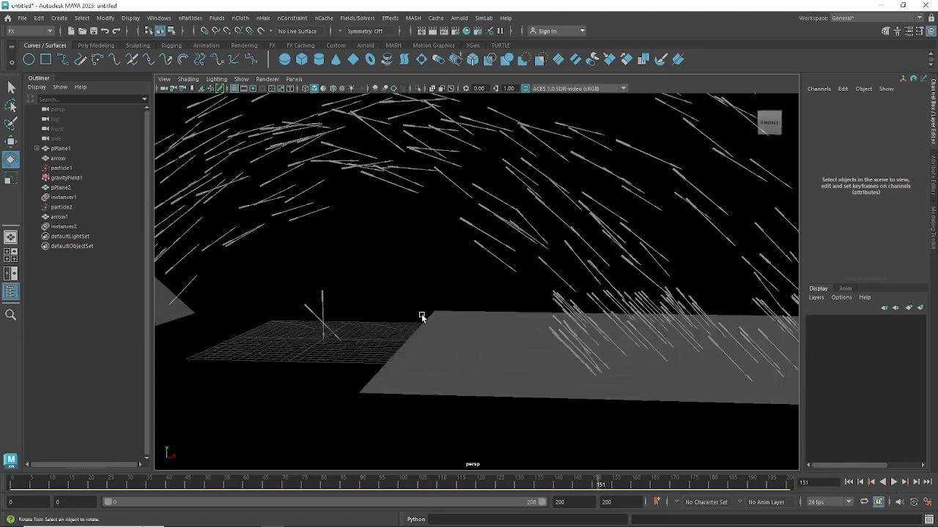
Turn off the Rotate tool's step snapping and rotate arrow1 freely to about -41.8° around Z
{"action": "double_click", "coordinate": [11, 159]}
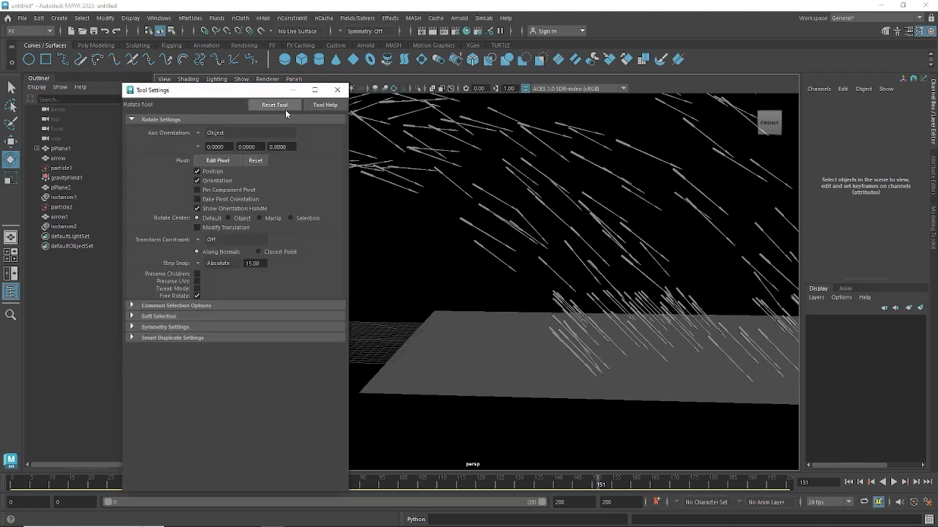
{"action": "left_click", "coordinate": [293, 90]}
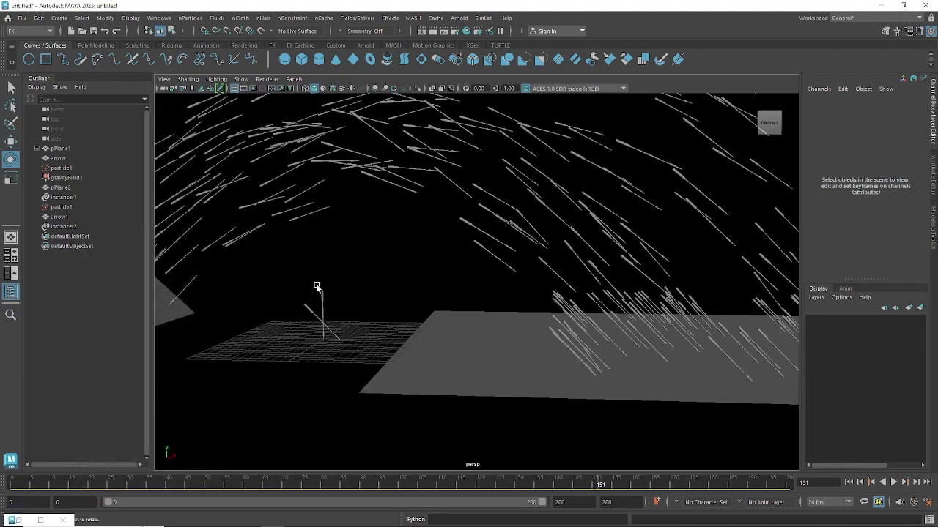
{"action": "left_click", "coordinate": [329, 331]}
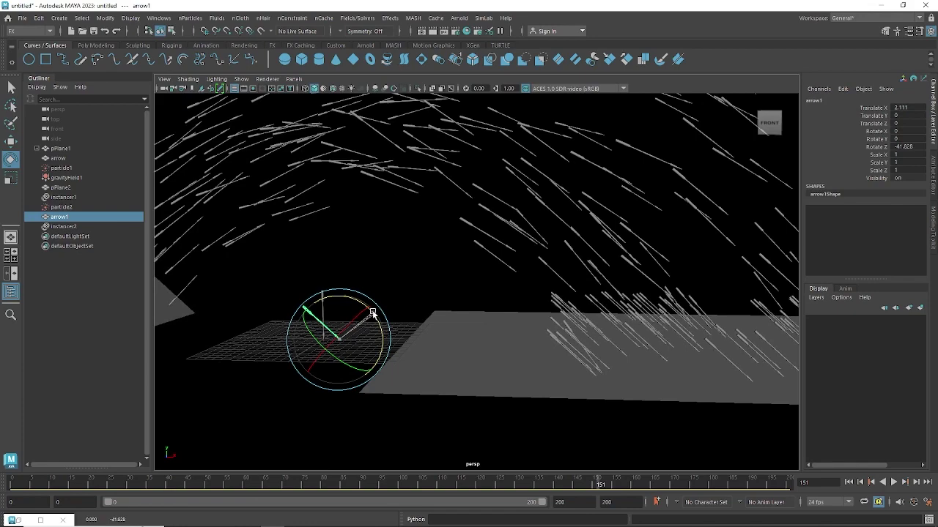
{"action": "left_click", "coordinate": [404, 264]}
View the whole arrow stream from farther away, replay the simulation from the first frame and stop it
{"action": "mouse_move", "coordinate": [403, 263]}
{"action": "left_mouse_down", "text": "alt"}
{"action": "mouse_move", "coordinate": [368, 261]}
{"action": "mouse_move", "coordinate": [511, 308]}
{"action": "mouse_move", "coordinate": [492, 297]}
{"action": "left_mouse_up", "text": "alt"}
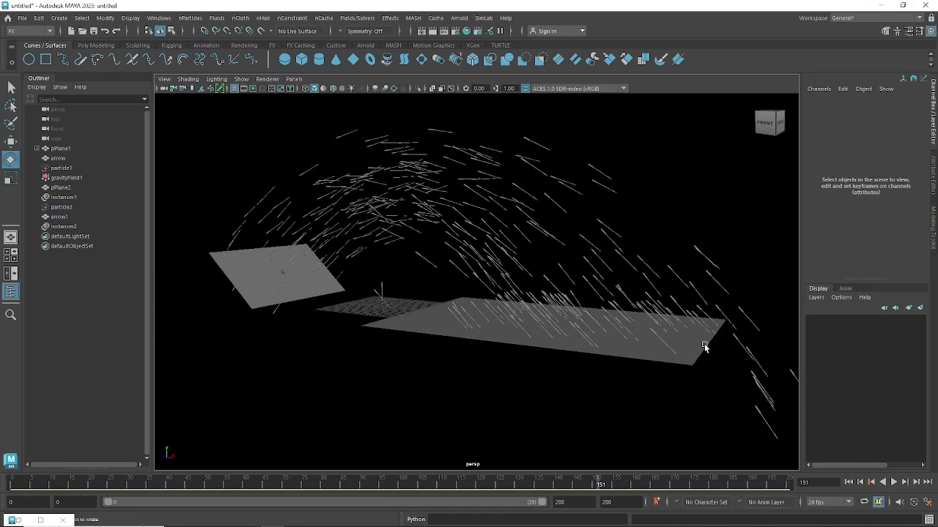
{"action": "left_click_drag", "start_coordinate": [703, 347], "coordinate": [711, 346], "text": "alt"}
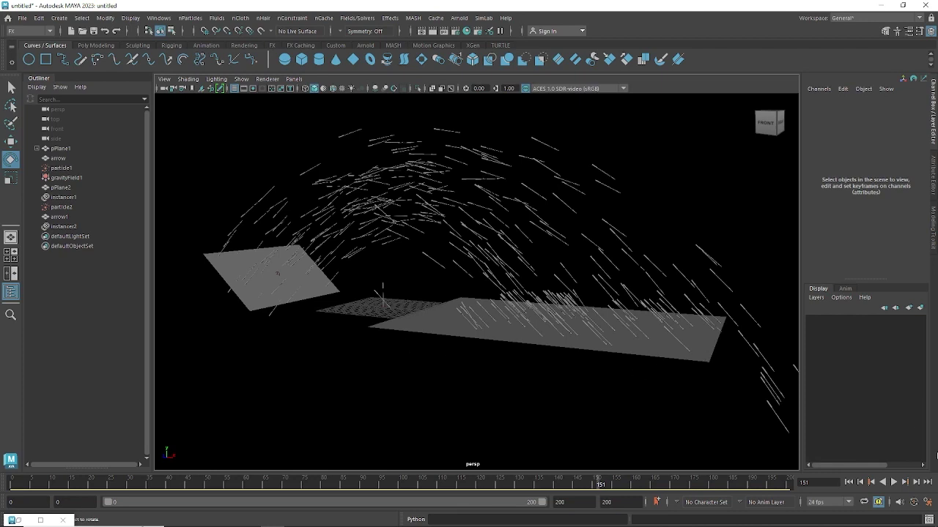
{"action": "left_click", "coordinate": [848, 483]}
{"action": "left_click", "coordinate": [894, 483]}
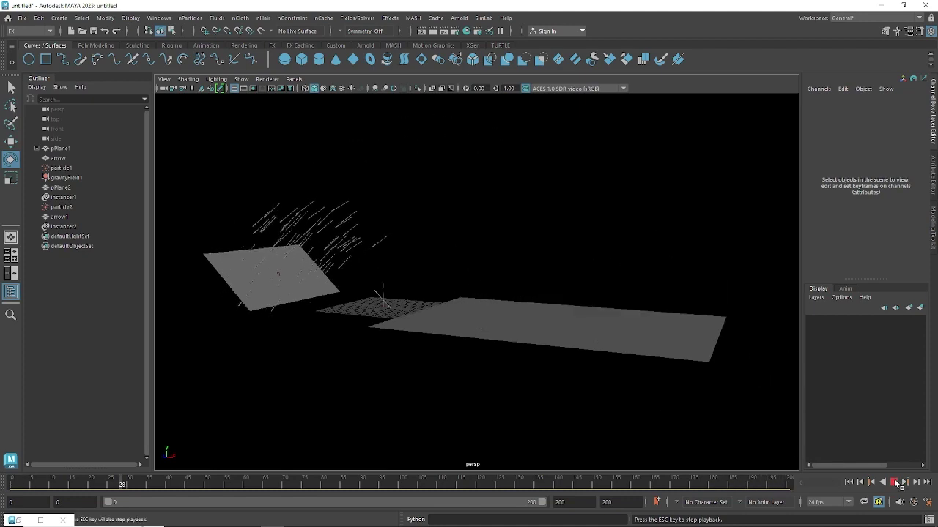
{"action": "left_click", "coordinate": [894, 483]}
Fine-tune the tilt of arrow1 to about -47.2° around Z
{"action": "scroll", "coordinate": [328, 322], "scroll_direction": "up", "scroll_amount": 3}
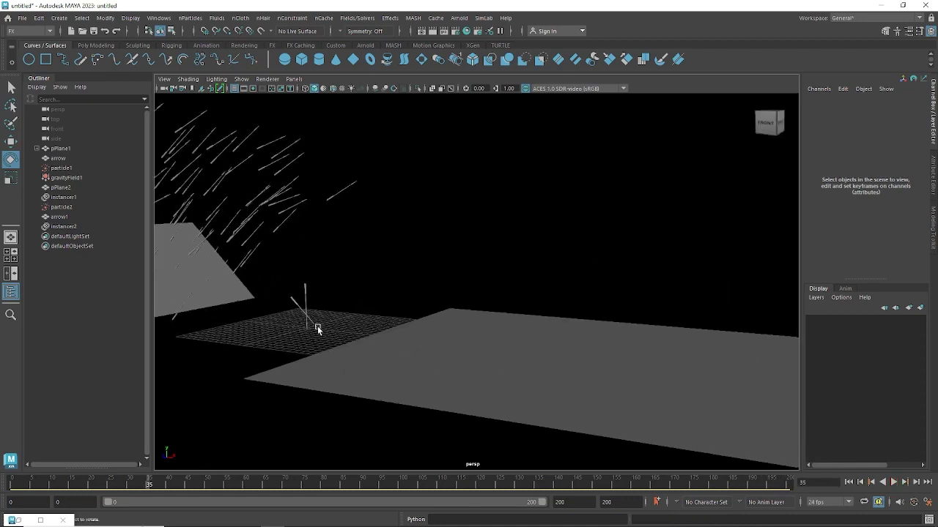
{"action": "left_click", "coordinate": [317, 326]}
{"action": "left_click_drag", "start_coordinate": [350, 315], "coordinate": [352, 318]}
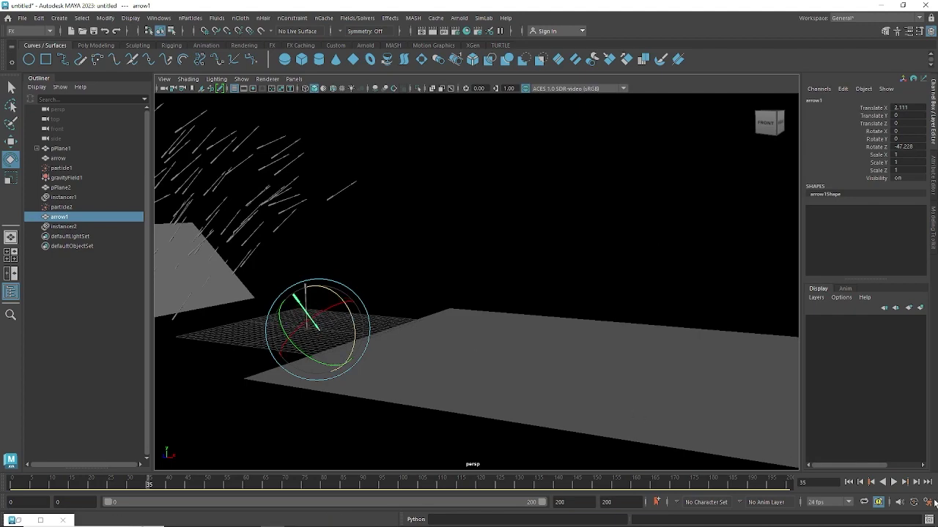
Play the simulation with the adjusted arrow tilt, watch the landing arrows close up and from afar, and stop playback
{"action": "left_click", "coordinate": [893, 483]}
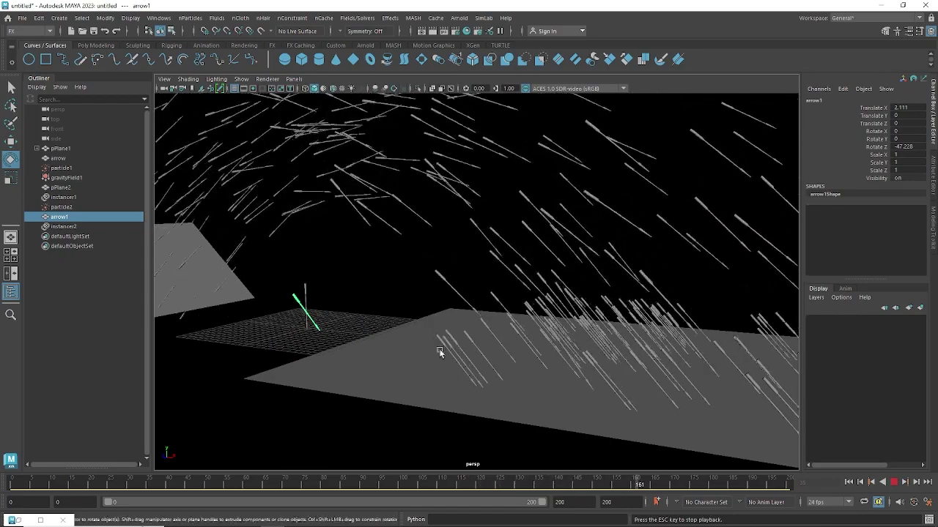
{"action": "right_click_drag", "start_coordinate": [440, 349], "coordinate": [359, 324], "text": "alt"}
{"action": "left_click_drag", "start_coordinate": [360, 325], "coordinate": [448, 333], "text": "alt"}
{"action": "left_click", "coordinate": [894, 483]}
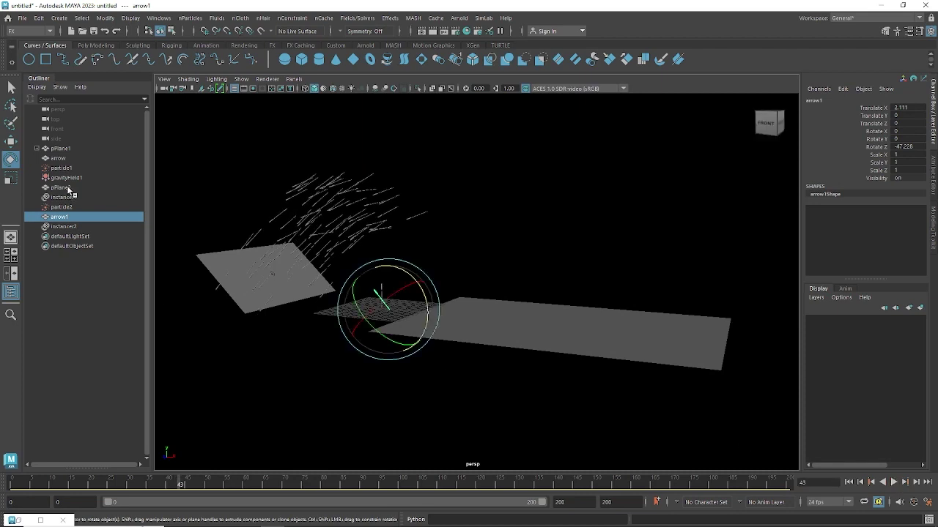
Open emitter1's attributes from particle1 and key its Rate (Particles/Sec) at 50 on frame 40
{"action": "left_click", "coordinate": [62, 168]}
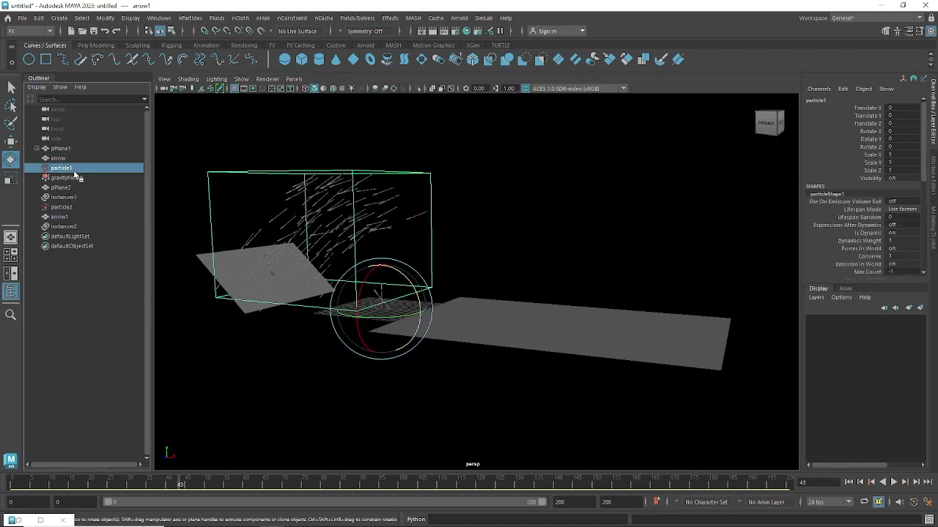
{"action": "key", "text": "ctrl+a"}
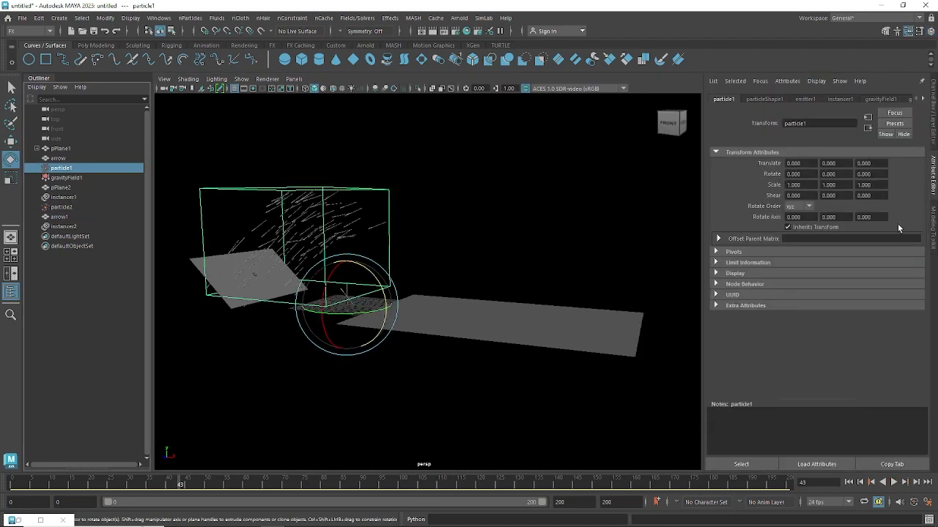
{"action": "left_click", "coordinate": [764, 99]}
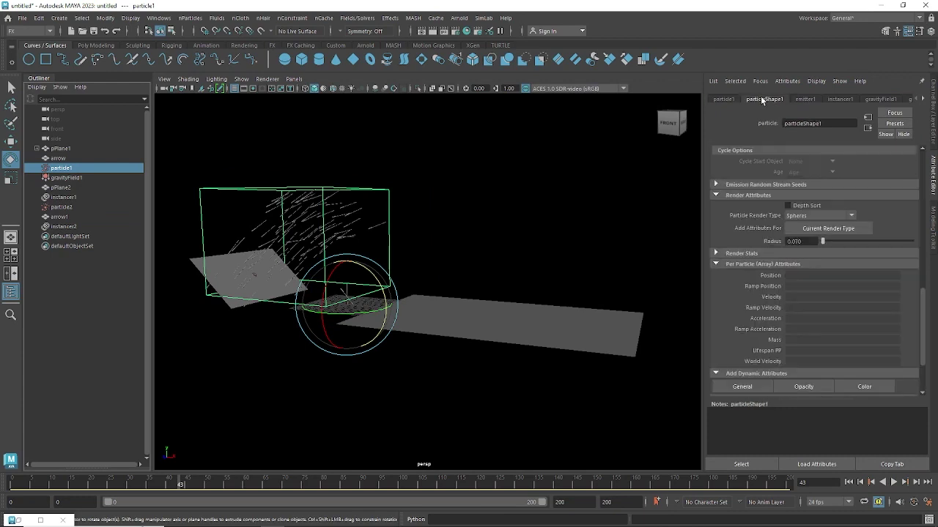
{"action": "left_click", "coordinate": [804, 99]}
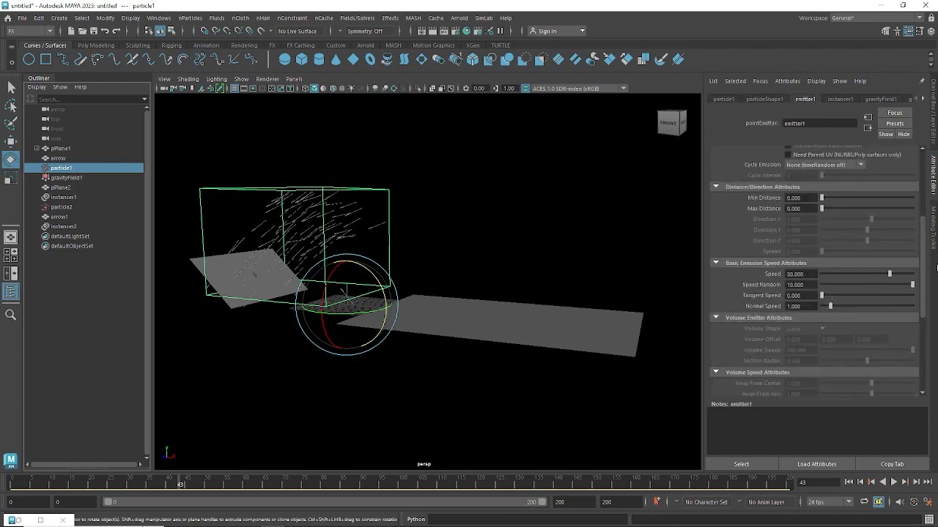
{"action": "left_click_drag", "start_coordinate": [924, 242], "coordinate": [901, 169]}
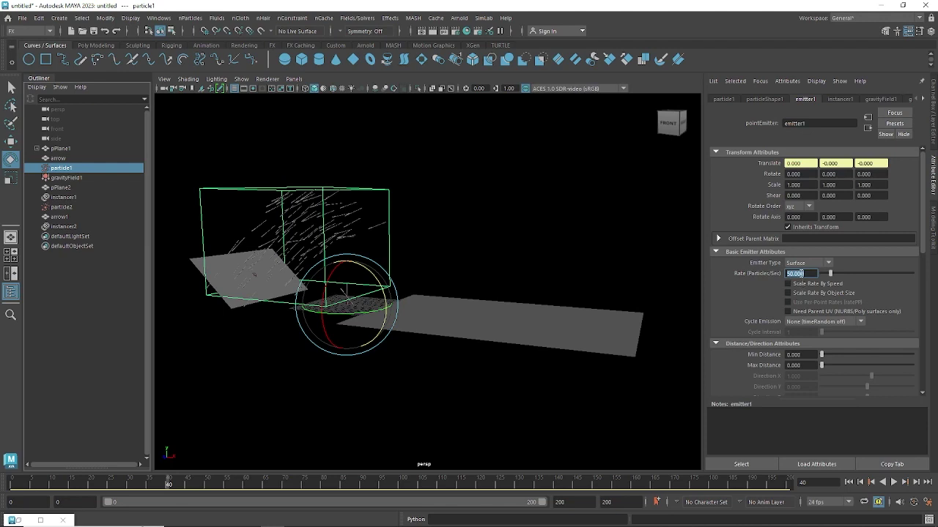
{"action": "right_click", "coordinate": [803, 273]}
{"action": "left_click", "coordinate": [817, 288]}
Shut off emitter1's particle emission from frame 41 with a second key on its Rate (Particles/Sec)
{"action": "left_click", "coordinate": [171, 485]}
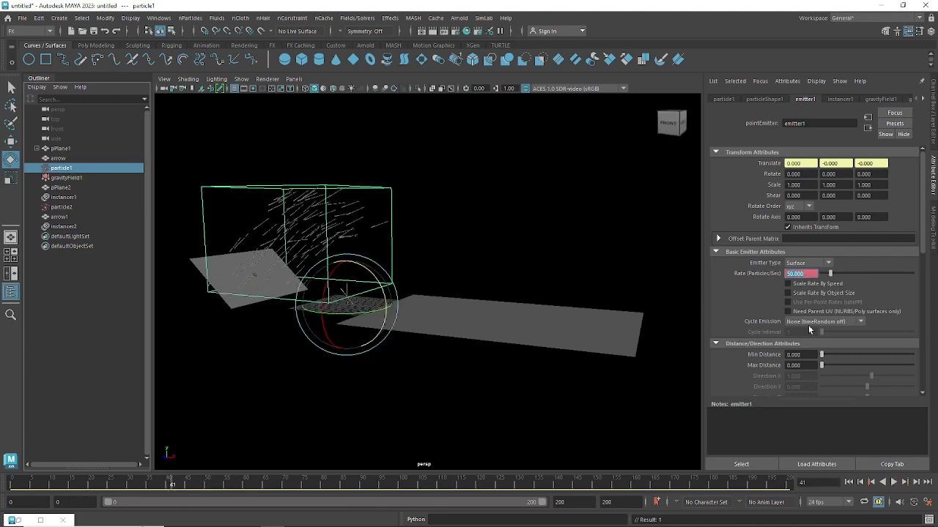
{"action": "right_click", "coordinate": [801, 274]}
{"action": "left_click", "coordinate": [813, 288]}
Replay the simulation from the first frame to check the keyed emission cutoff, and stop playback
{"action": "left_click", "coordinate": [849, 482]}
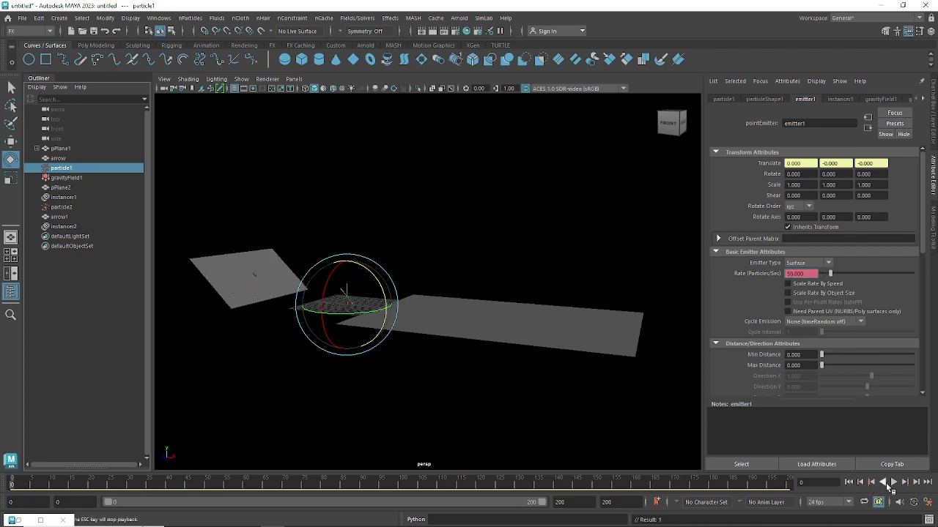
{"action": "left_click", "coordinate": [894, 482]}
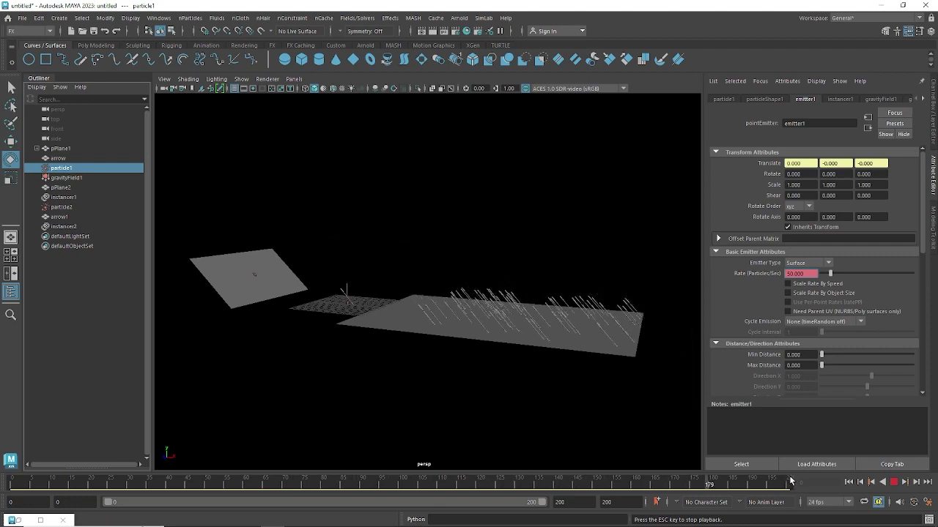
{"action": "key", "text": "Escape"}
Examine the emitting plane, its first arrows, the source arrows and the ground plane from several angles
{"action": "left_click_drag", "start_coordinate": [557, 439], "coordinate": [411, 337], "text": "alt"}
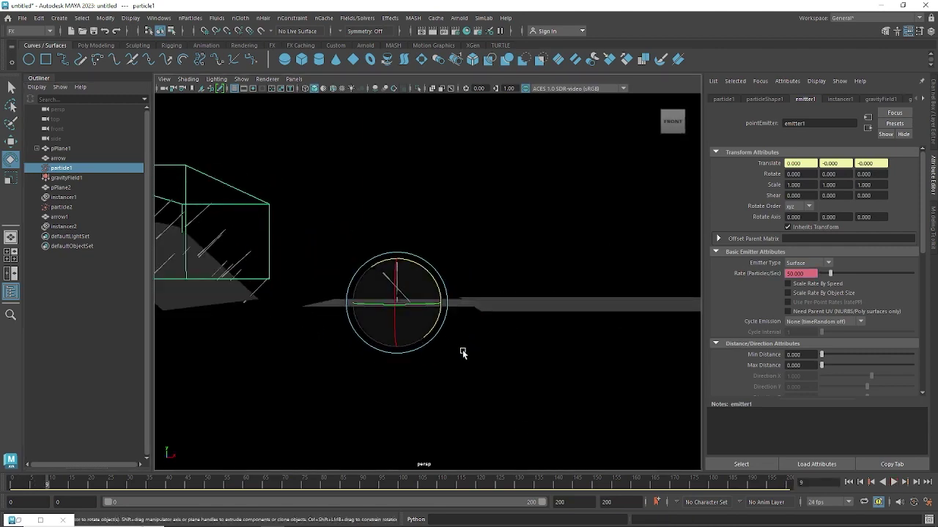
{"action": "left_click_drag", "start_coordinate": [463, 354], "coordinate": [495, 331], "text": "alt"}
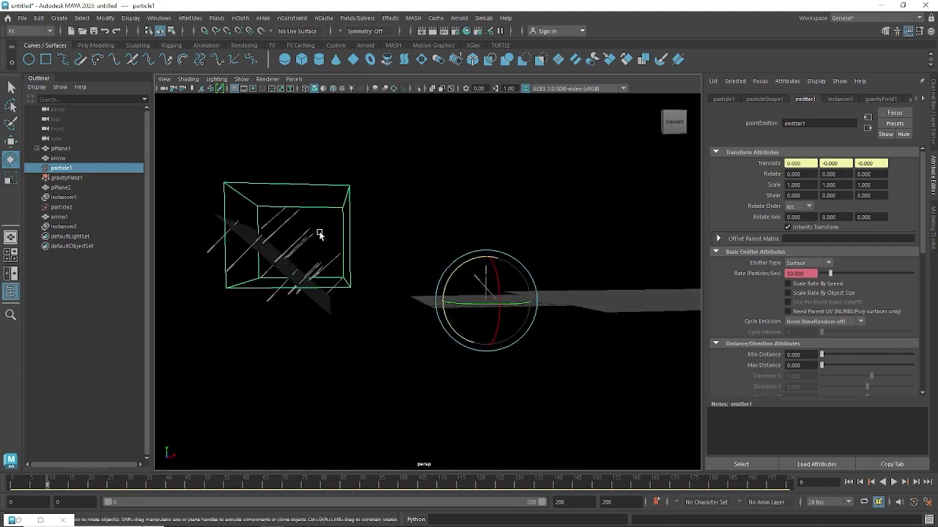
{"action": "left_click_drag", "start_coordinate": [474, 335], "coordinate": [356, 247], "text": "alt"}
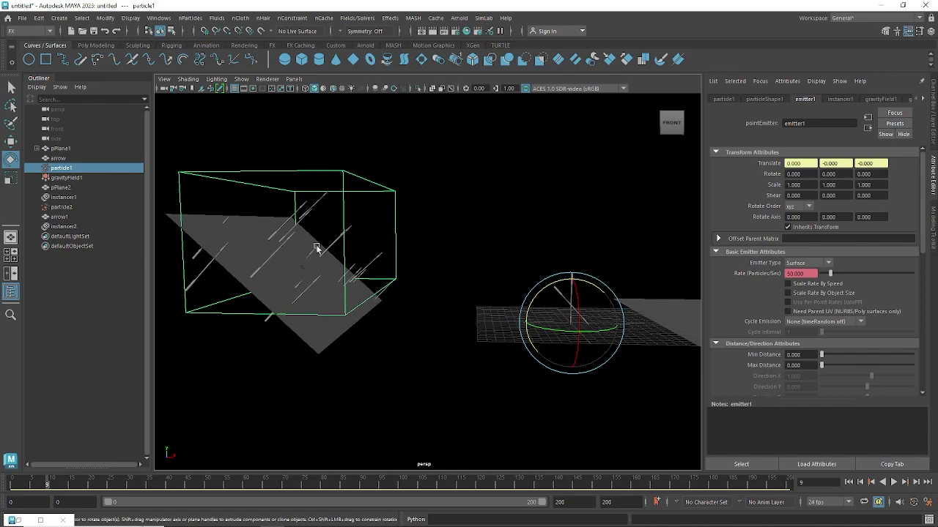
{"action": "left_click_drag", "start_coordinate": [344, 249], "coordinate": [323, 269], "text": "alt"}
{"action": "left_click_drag", "start_coordinate": [622, 271], "coordinate": [307, 285], "text": "alt"}
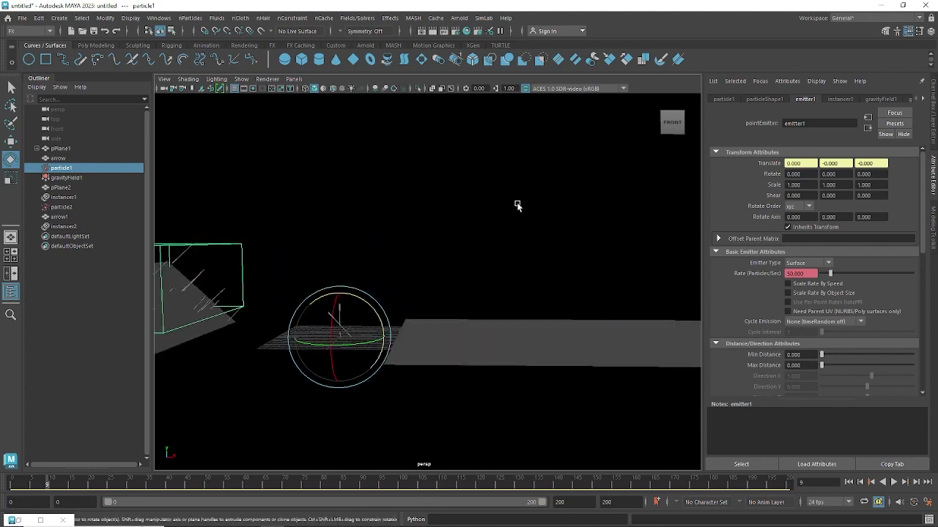
{"action": "left_click_drag", "start_coordinate": [612, 280], "coordinate": [482, 309], "text": "alt"}
{"action": "left_click_drag", "start_coordinate": [477, 341], "coordinate": [332, 260], "text": "alt"}
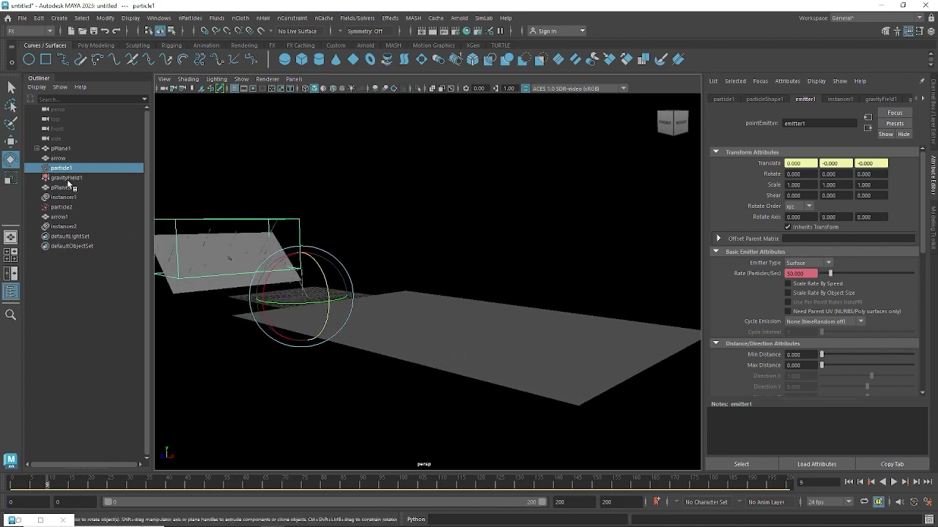